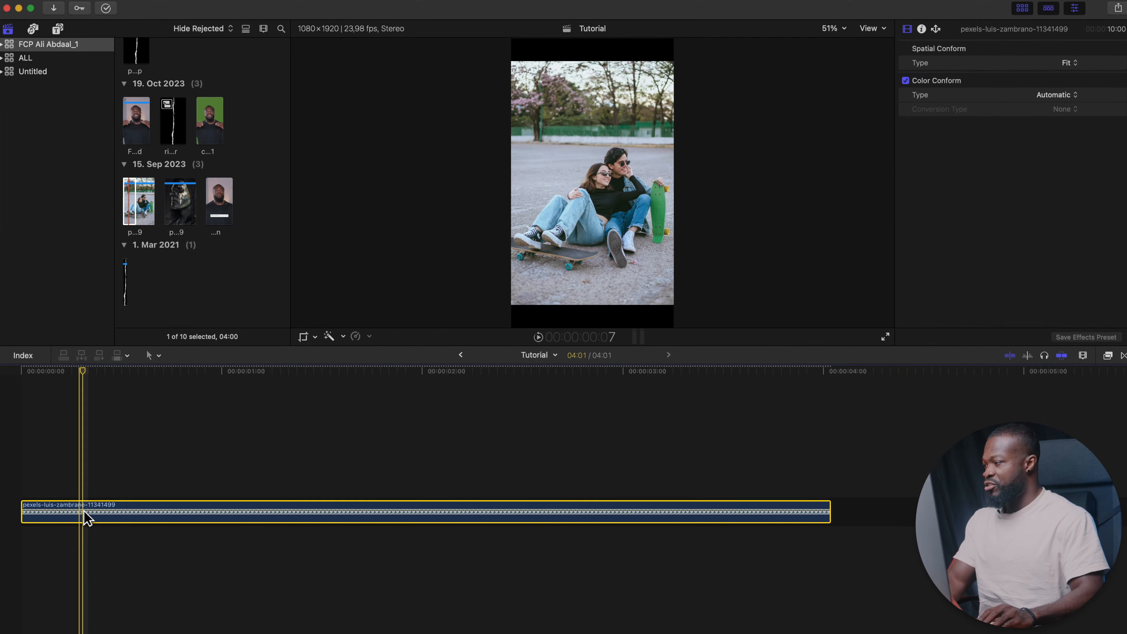
Switch to the web browser and open the pexels.com stock photo site
{"action": "left_click", "coordinate": [507, 583]}
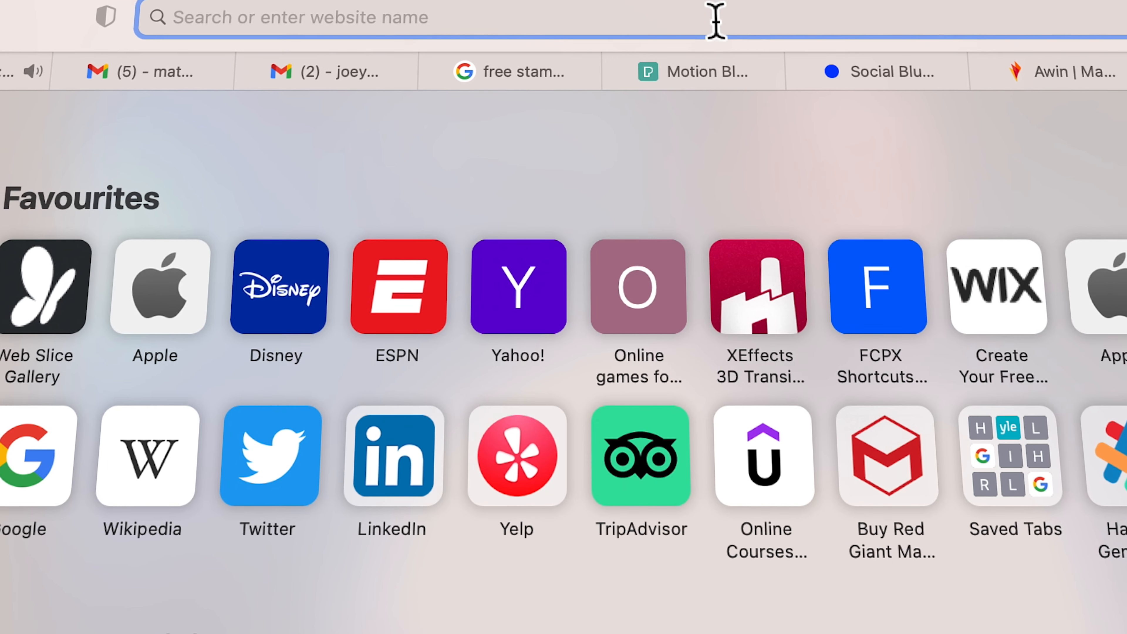
{"action": "type", "text": "pee"}
{"action": "key", "text": "BackSpace"}
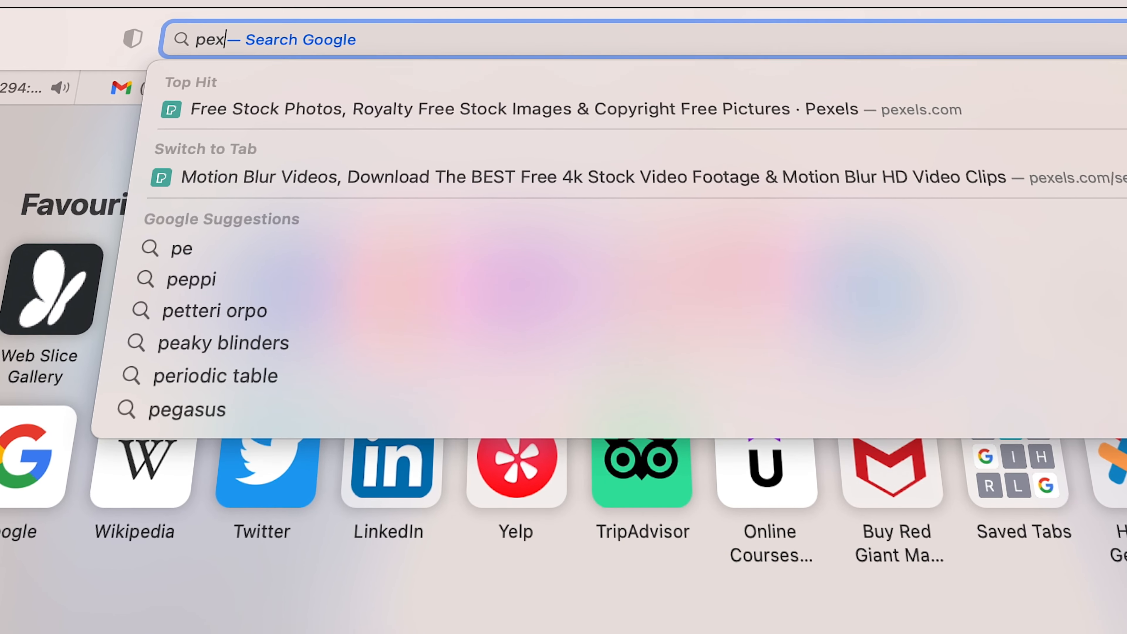
{"action": "type", "text": "xels.com"}
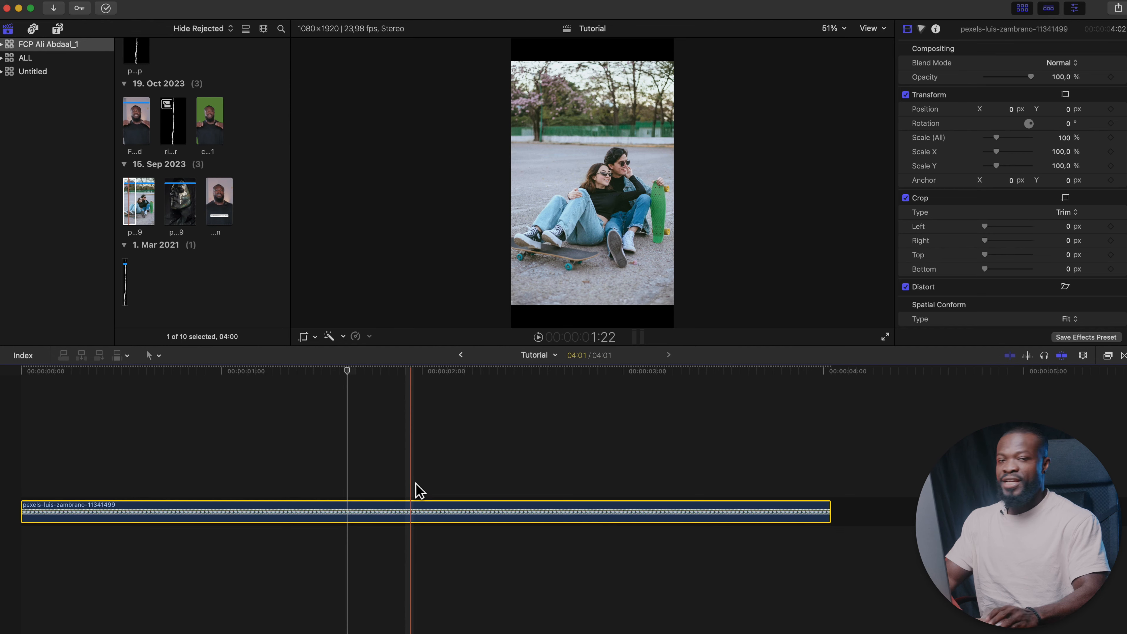
Set the Spatial Conform type of the photo clip to Fill
{"action": "left_click", "coordinate": [349, 515]}
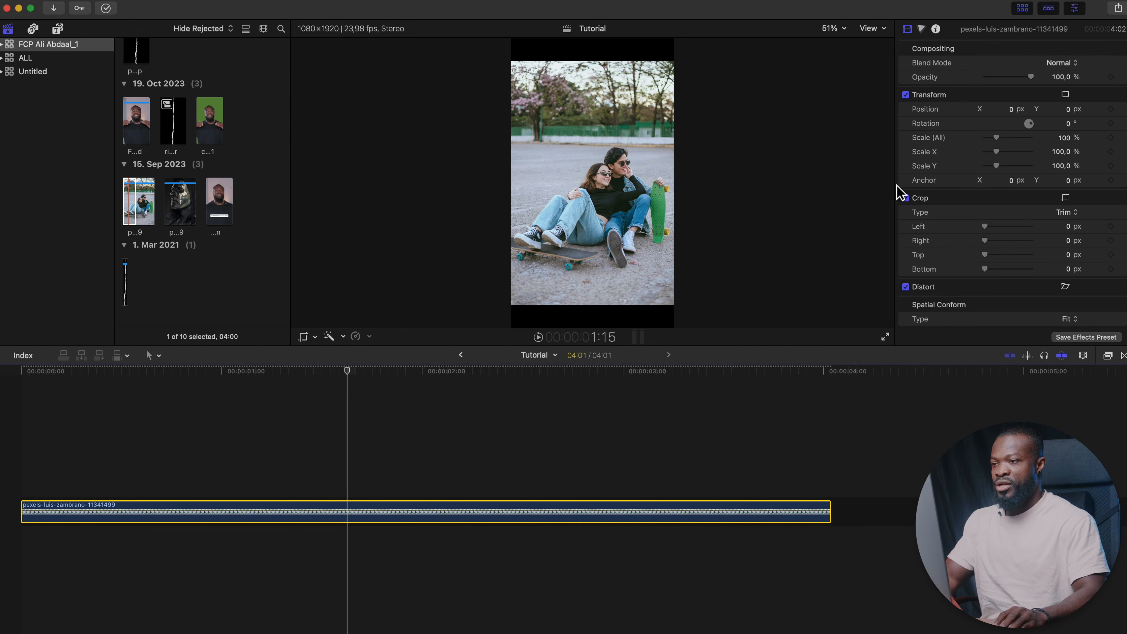
{"action": "scroll", "coordinate": [1014, 289], "scroll_direction": "down", "scroll_amount": 3}
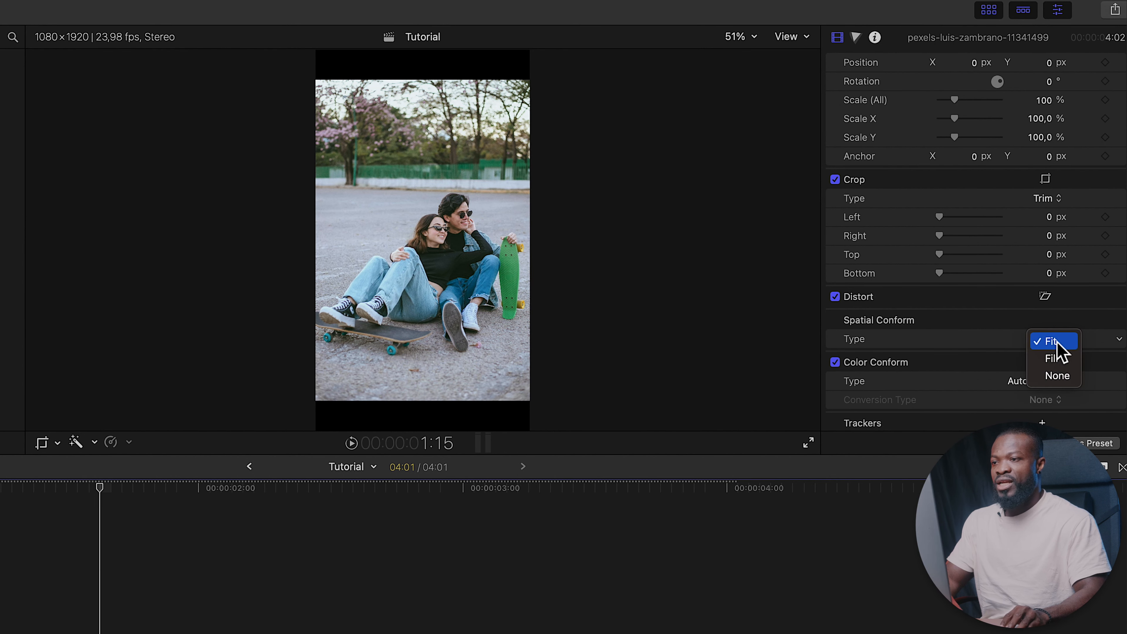
{"action": "left_click", "coordinate": [1054, 359]}
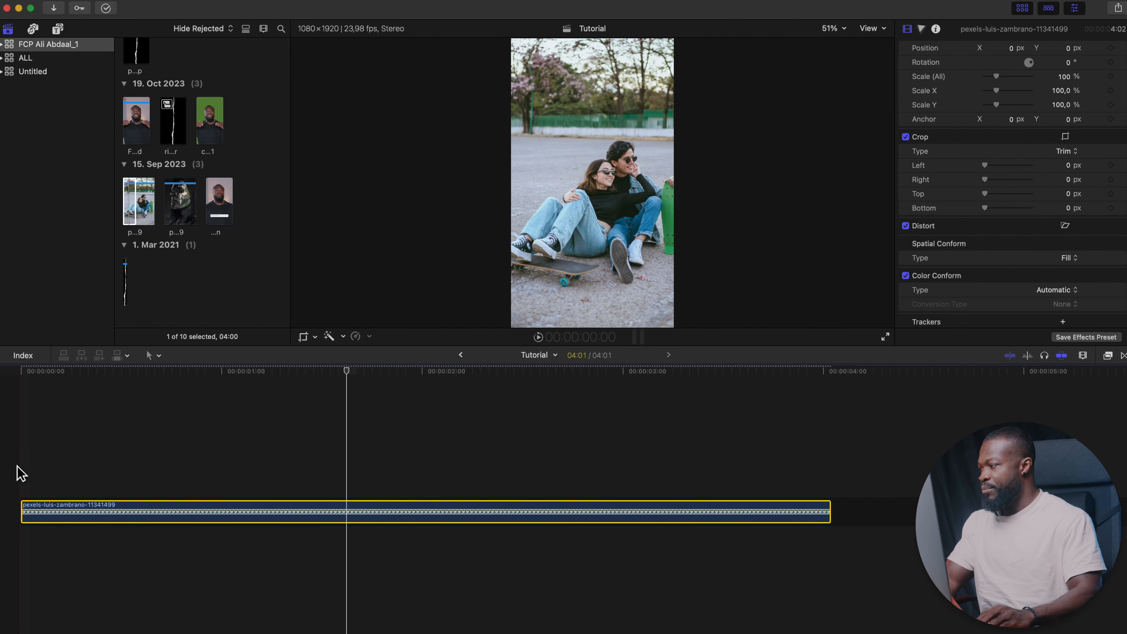
Keyframe the photo's Scale (All) from 100% at the clip's start to 120% at frame 13, and play it back
{"action": "left_click", "coordinate": [23, 488]}
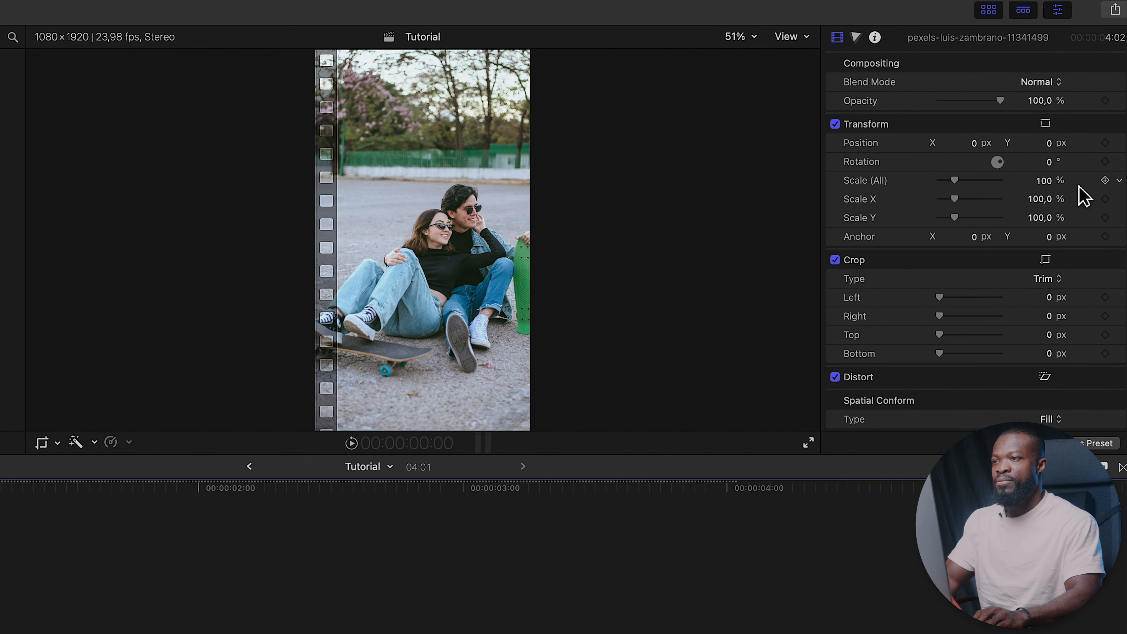
{"action": "left_click", "coordinate": [1105, 180]}
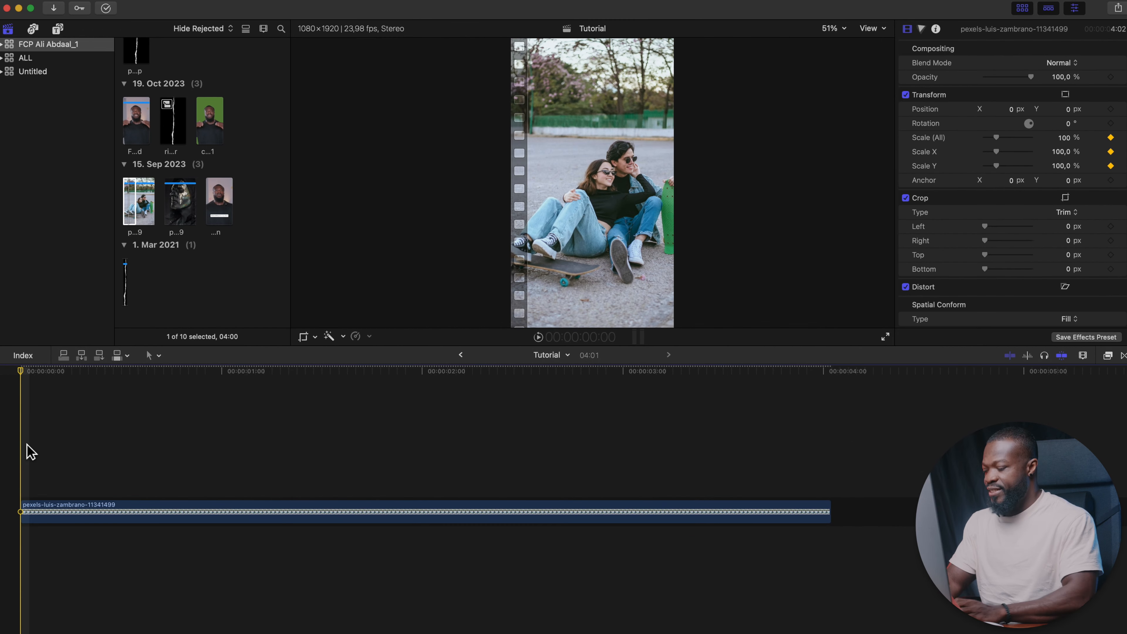
{"action": "key", "text": "space"}
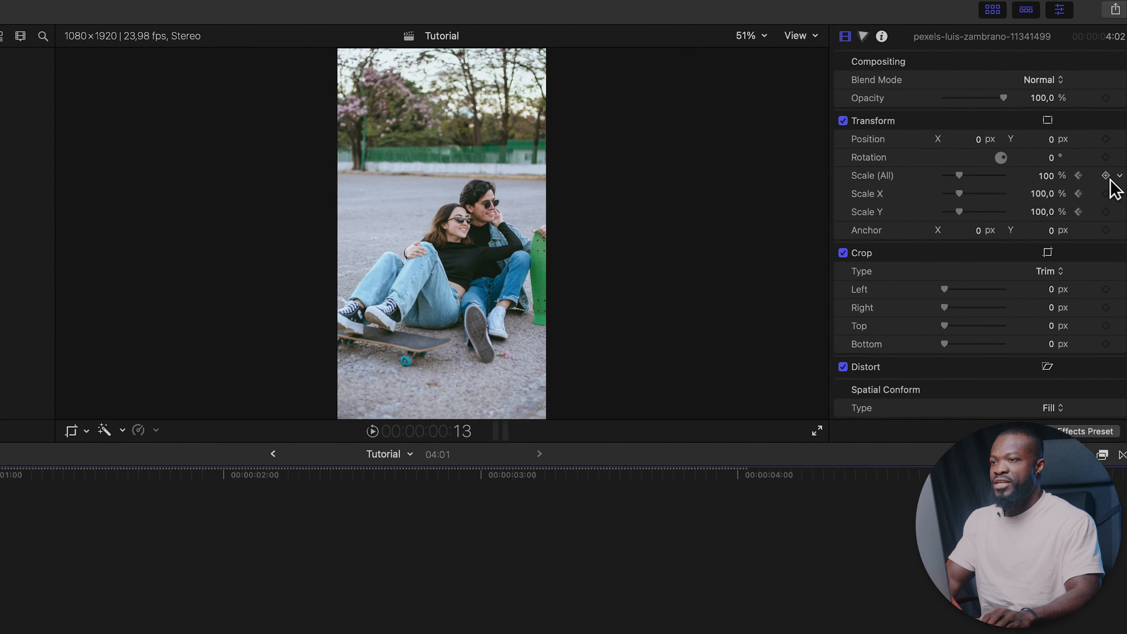
{"action": "left_click", "coordinate": [1109, 148]}
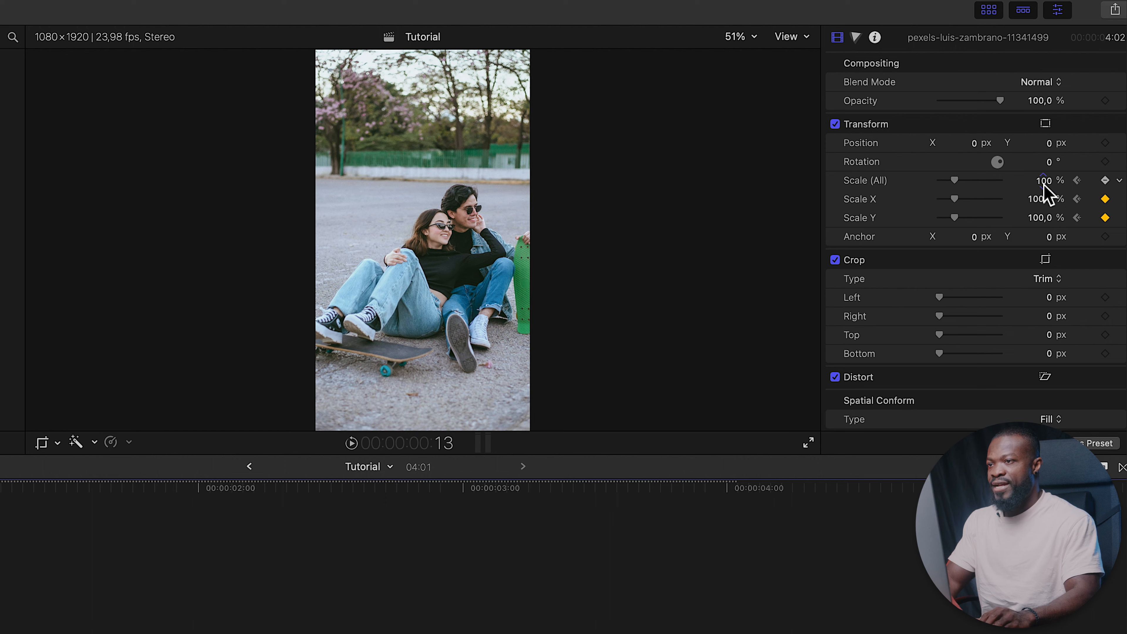
{"action": "type", "text": "120"}
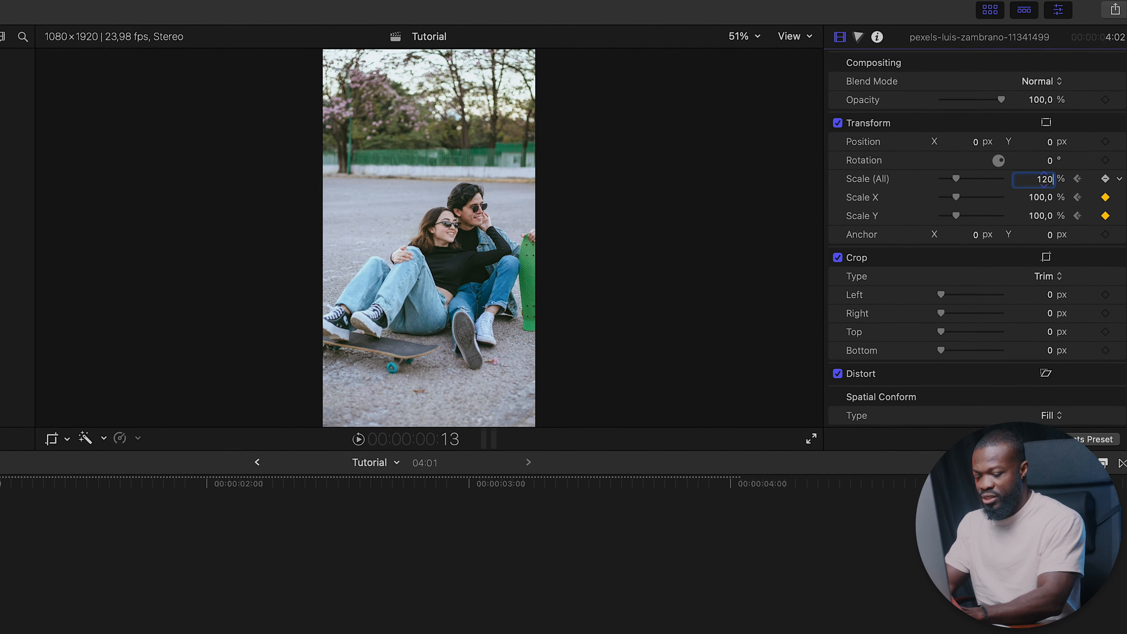
{"action": "key", "text": "Return"}
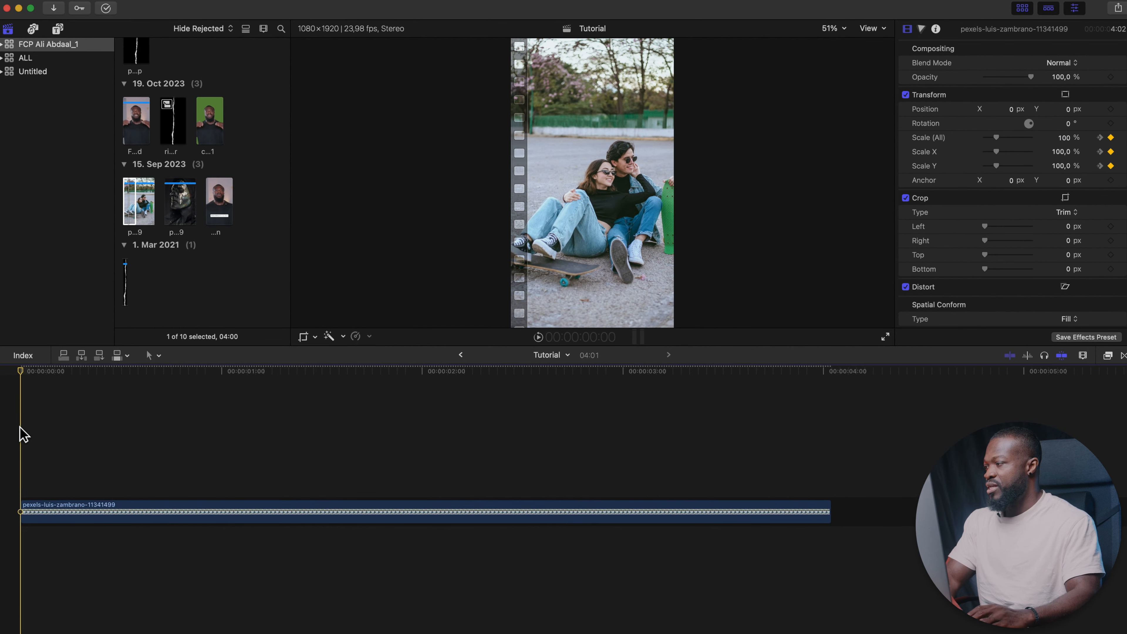
{"action": "key", "text": "space"}
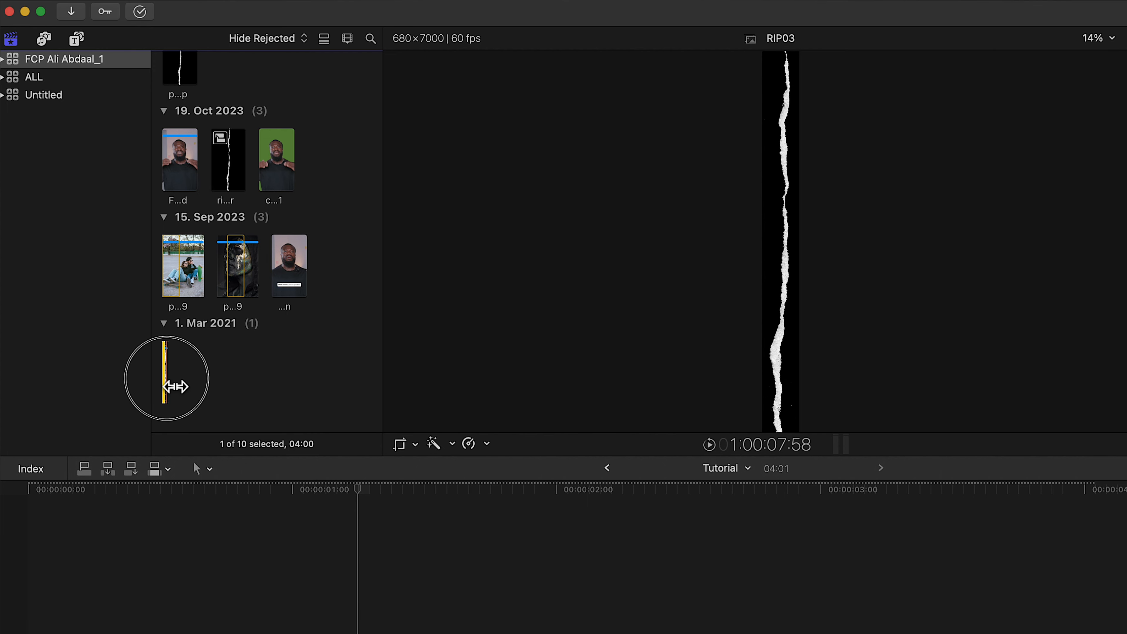
Place the RIP03 paper-tear clip above the photo, starting at the one-second mark
{"action": "left_click", "coordinate": [175, 386]}
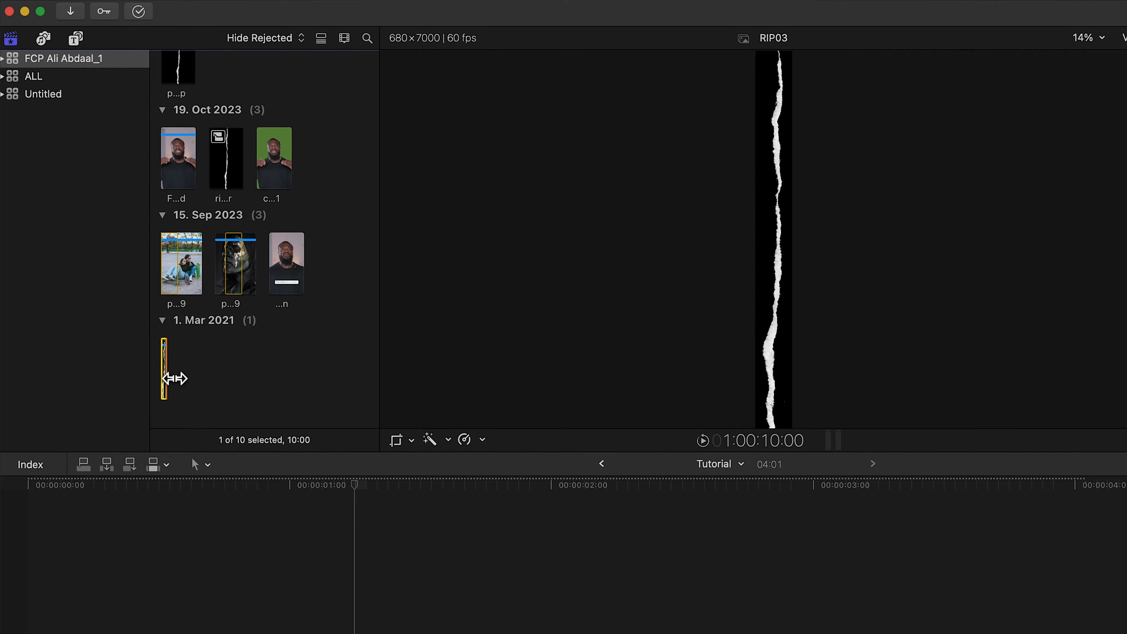
{"action": "left_click_drag", "start_coordinate": [176, 378], "coordinate": [277, 516]}
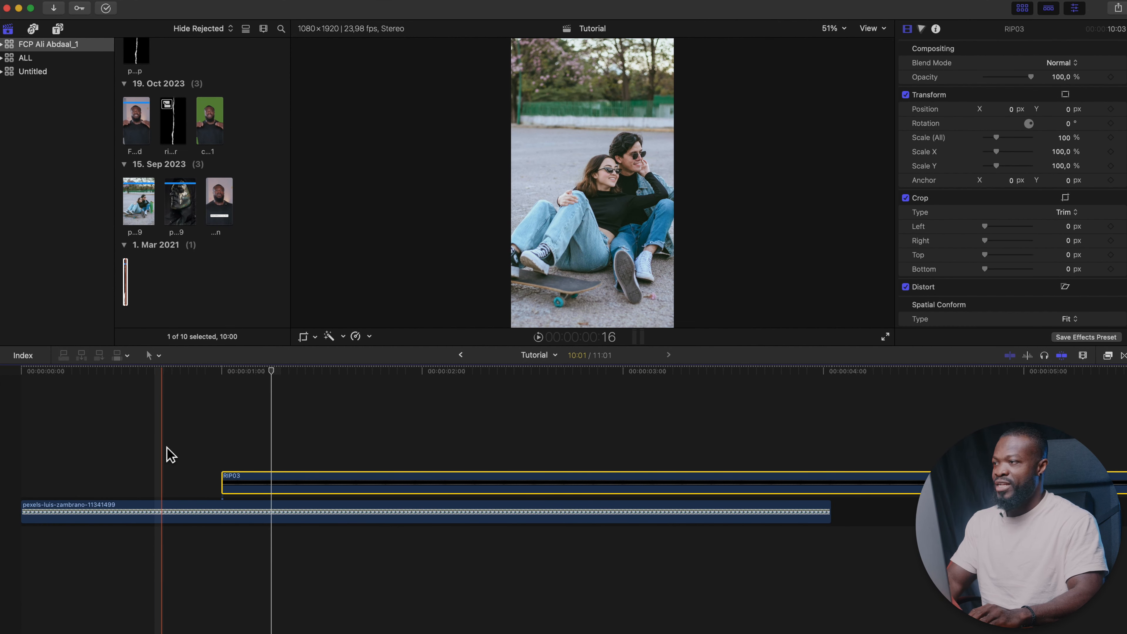
Move the RIP03 clip to start at the photo's second Scale keyframe and trim its end to the photo's end
{"action": "left_click", "coordinate": [166, 450]}
{"action": "left_click", "coordinate": [174, 510]}
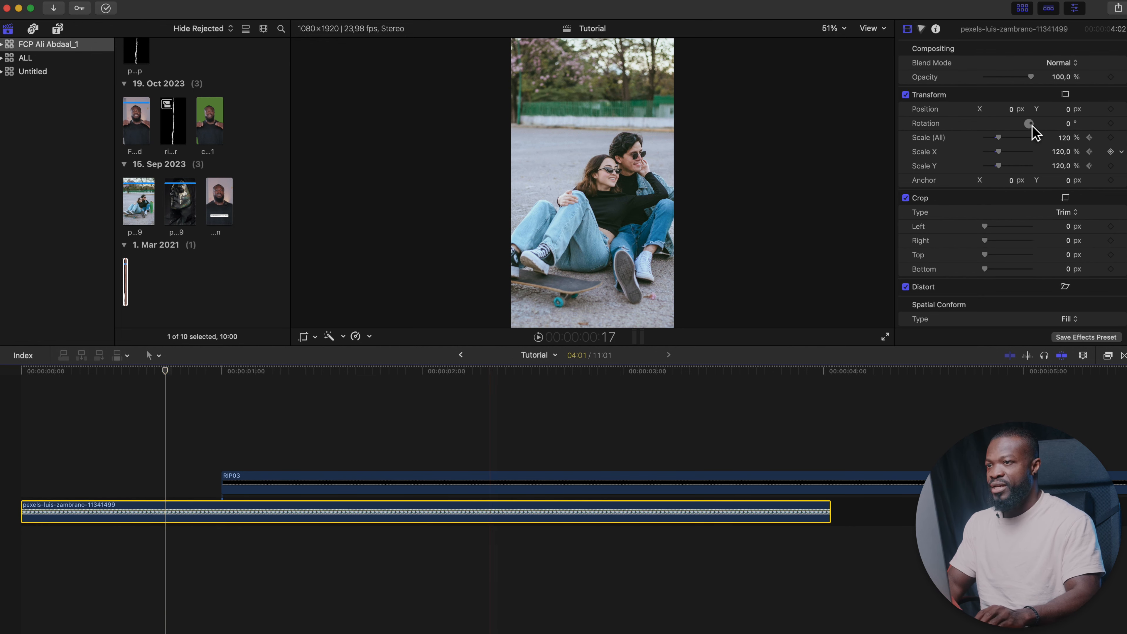
{"action": "left_click", "coordinate": [1091, 138]}
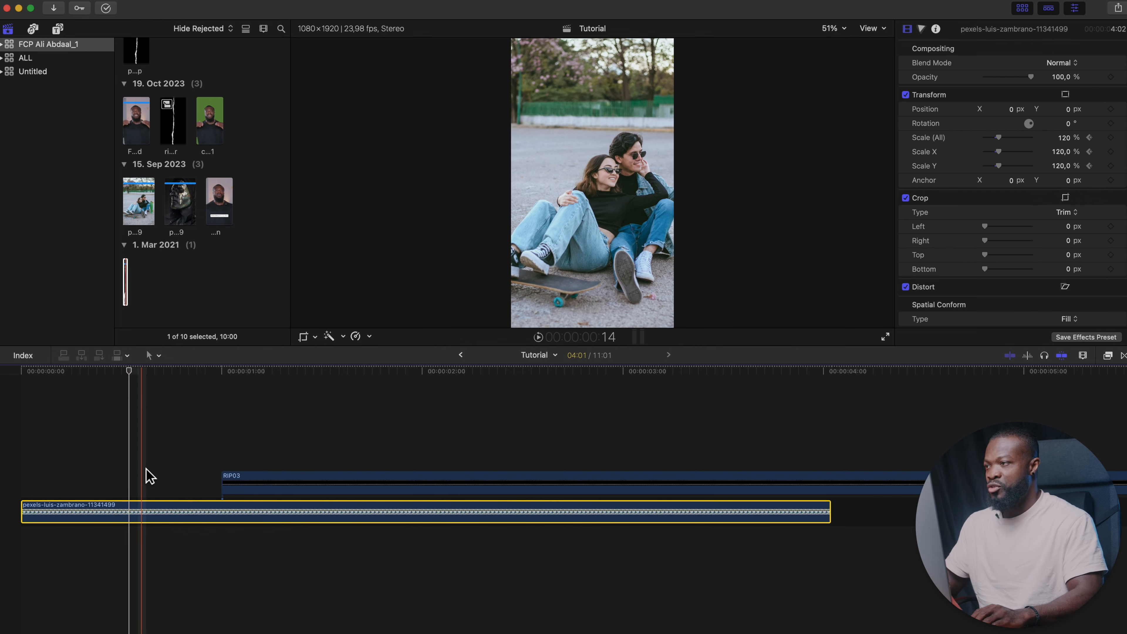
{"action": "left_click_drag", "start_coordinate": [294, 486], "coordinate": [212, 483]}
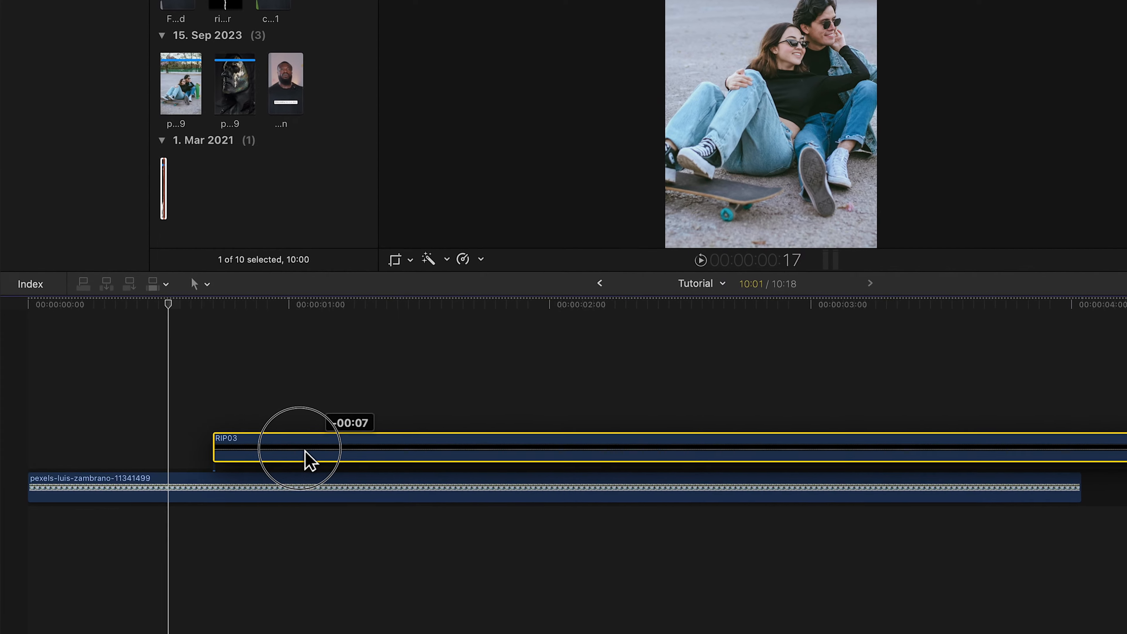
{"action": "left_click_drag", "start_coordinate": [281, 449], "coordinate": [269, 452]}
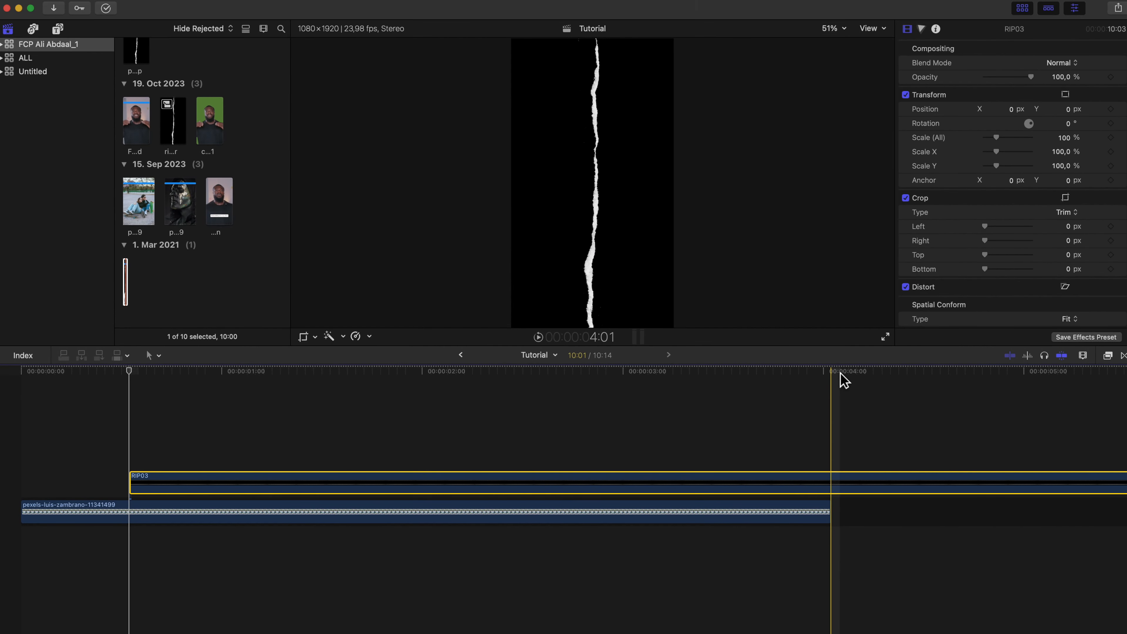
{"action": "left_click", "coordinate": [840, 373]}
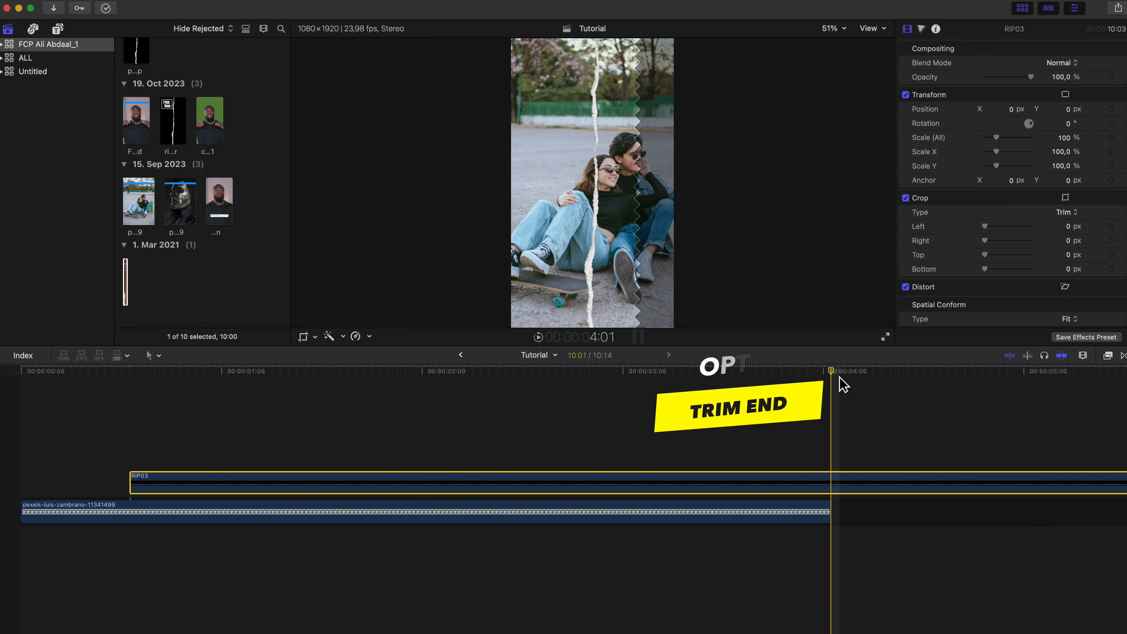
{"action": "key", "text": "alt+bracketright"}
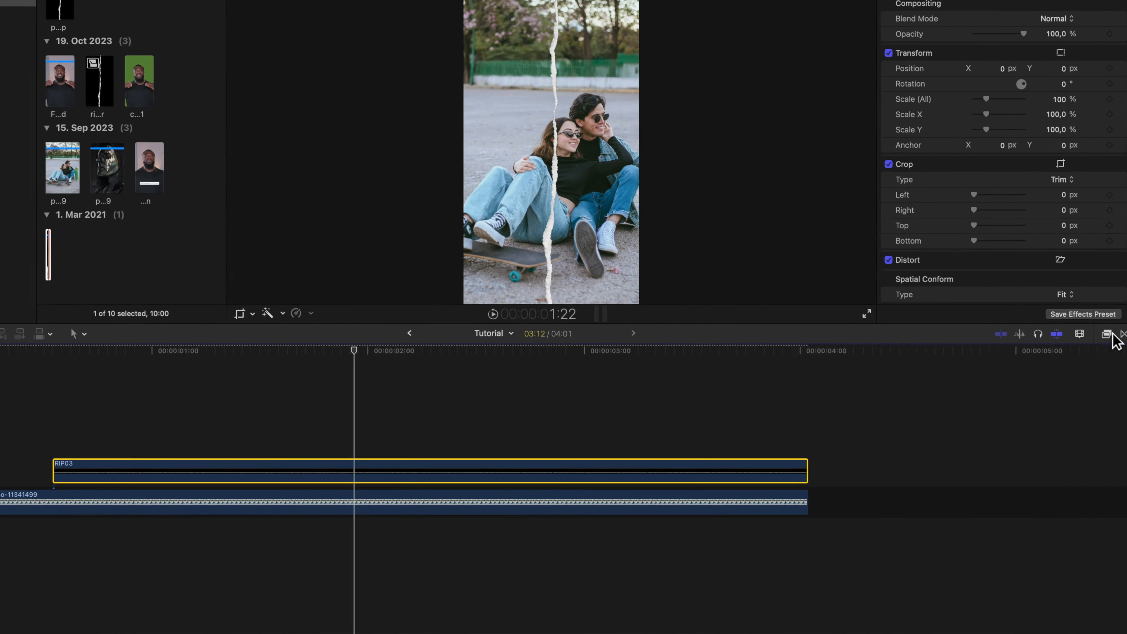
Search all video effects for "earth" and apply the Earthquake effect to the RIP03 clip
{"action": "left_click", "coordinate": [1107, 355]}
{"action": "scroll", "coordinate": [894, 386], "scroll_direction": "up", "scroll_amount": 5}
{"action": "left_click", "coordinate": [869, 367]}
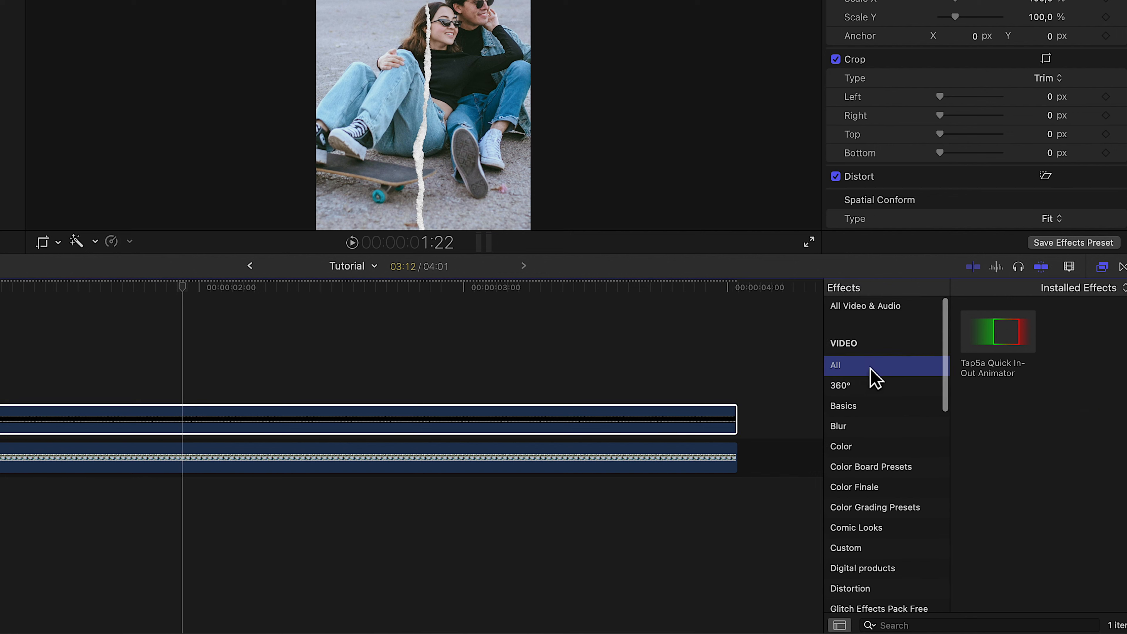
{"action": "left_click", "coordinate": [919, 625]}
{"action": "left_click_drag", "start_coordinate": [998, 331], "coordinate": [340, 427]}
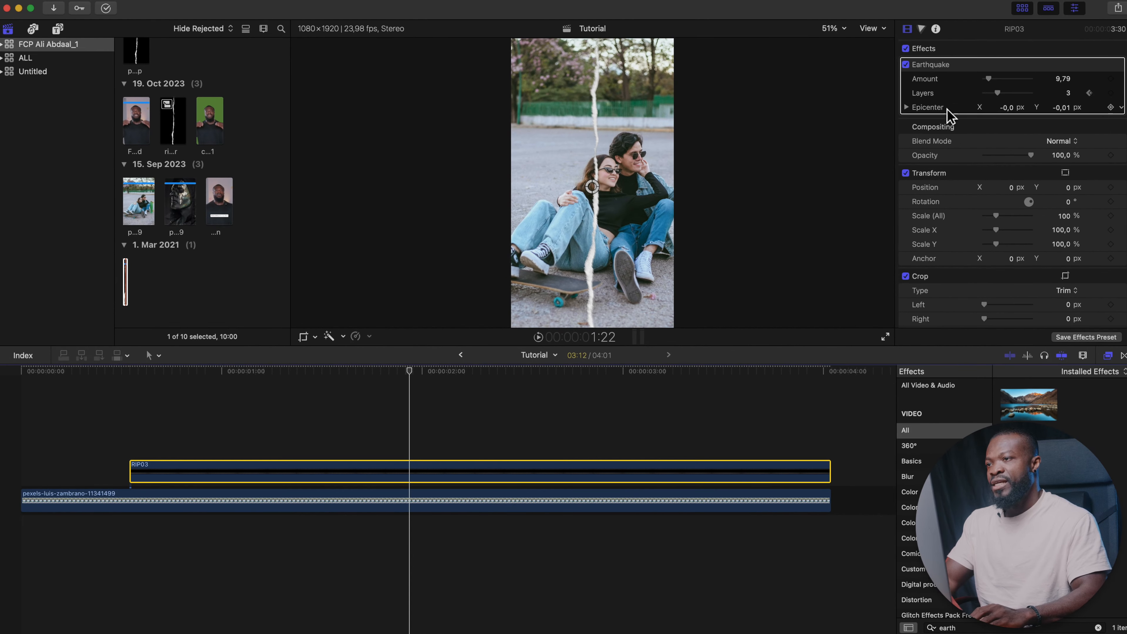
Set the Earthquake effect's Amount to 1 and Layers to 1, and play back the result
{"action": "left_click", "coordinate": [1063, 78]}
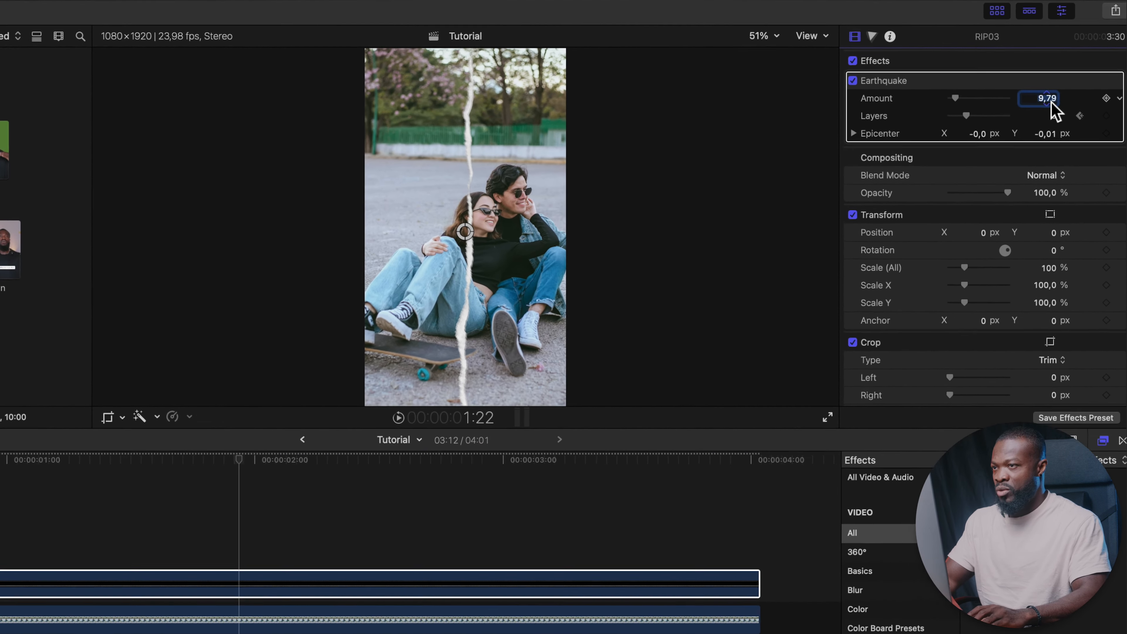
{"action": "type", "text": "1"}
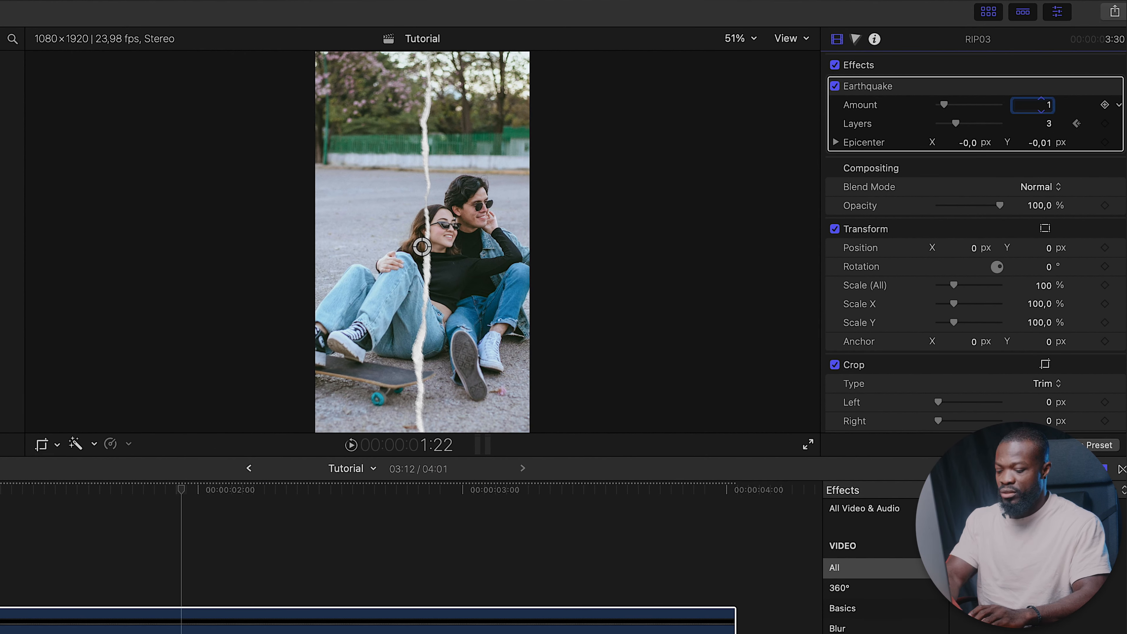
{"action": "left_click", "coordinate": [1052, 124]}
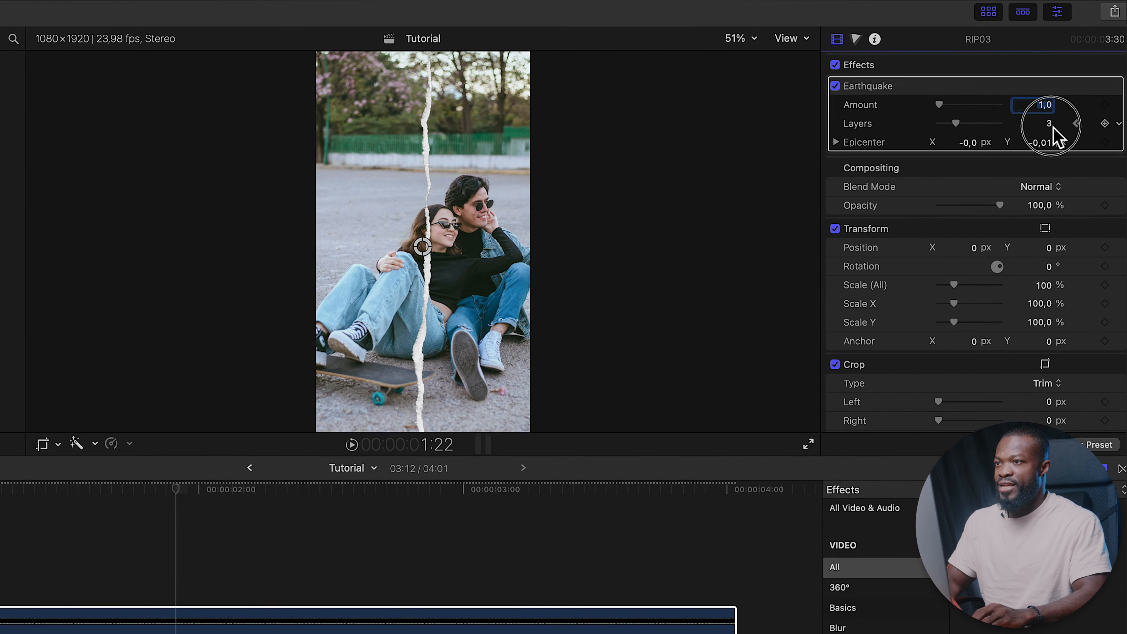
{"action": "type", "text": "1"}
{"action": "key", "text": "Return"}
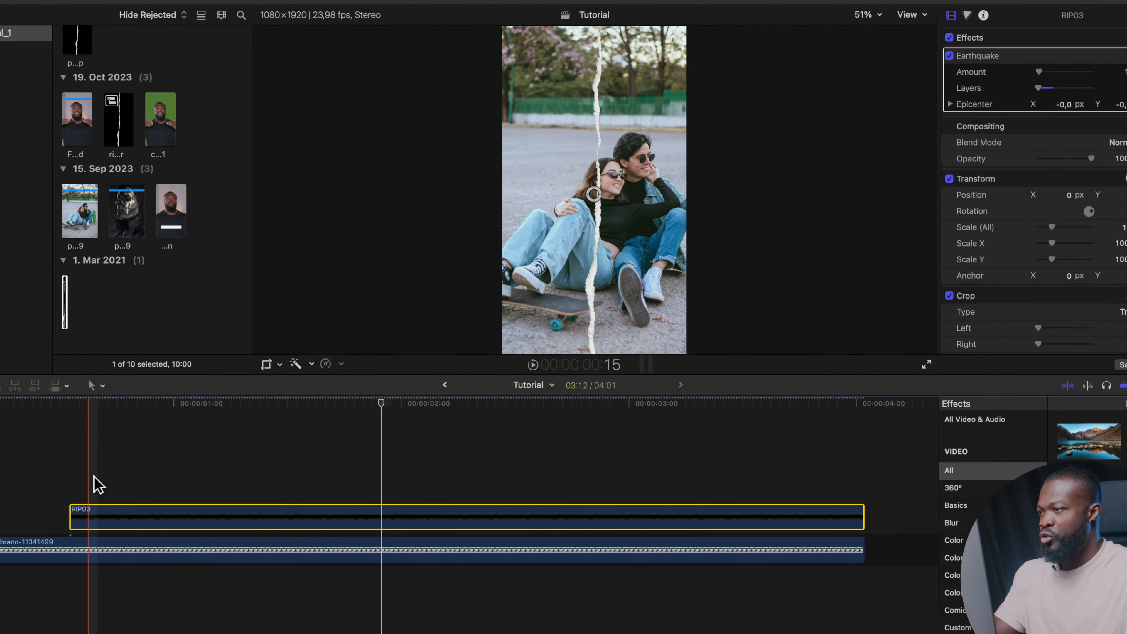
{"action": "key", "text": "space"}
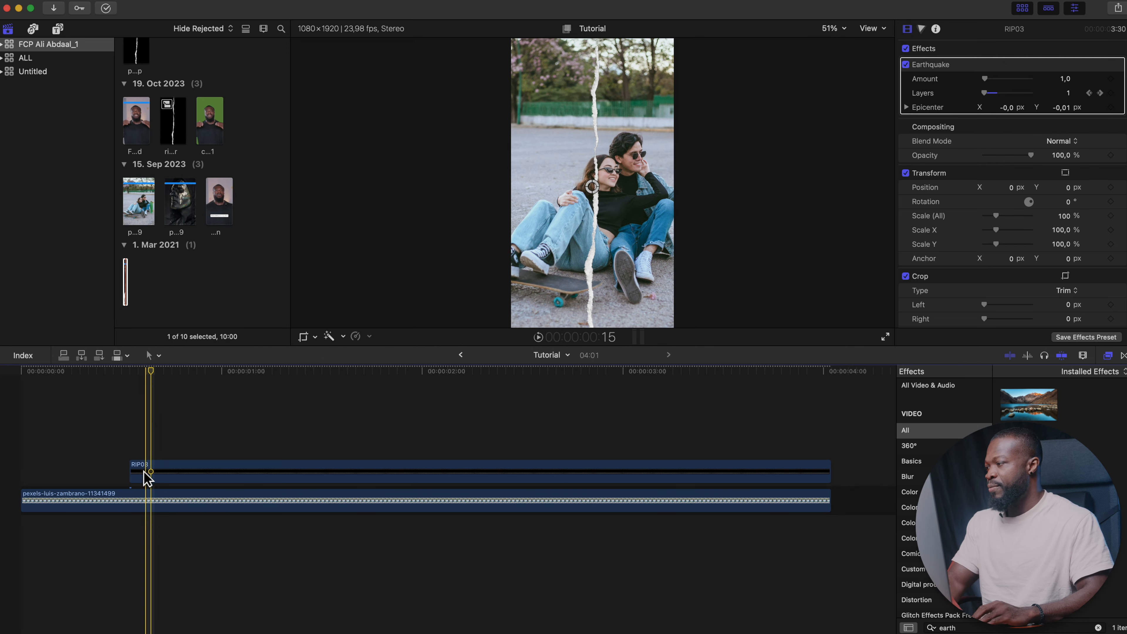
Keyframe the RIP03 clip's Top crop from frame 13 so the tear is revealed from the bottom up, and play it back
{"action": "left_click", "coordinate": [146, 472]}
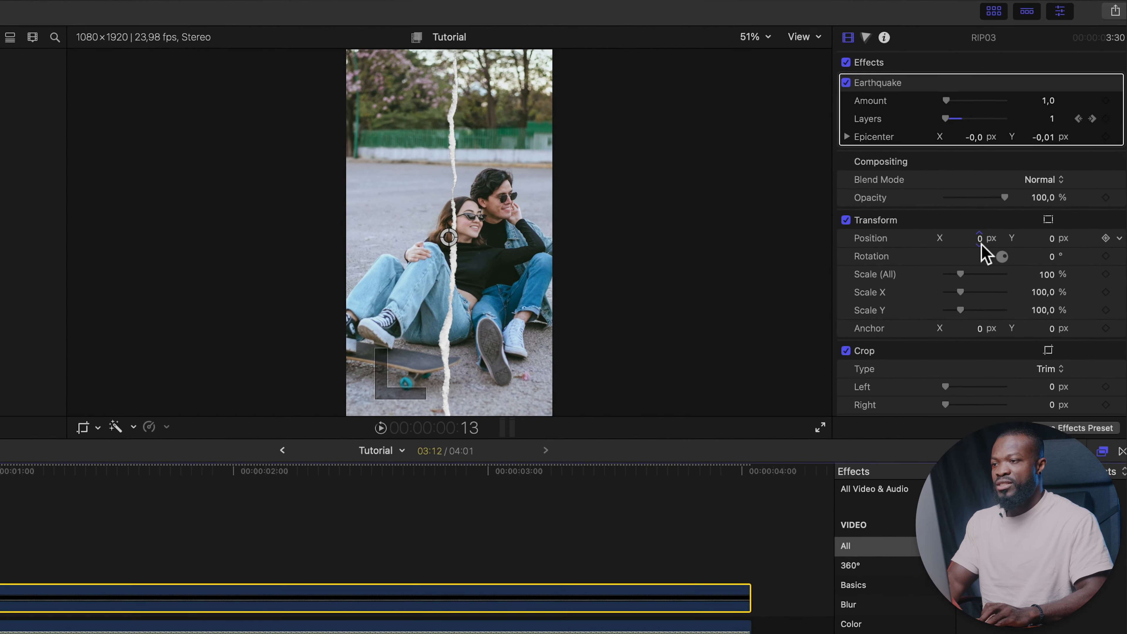
{"action": "scroll", "coordinate": [1017, 201], "scroll_direction": "down", "scroll_amount": 2}
{"action": "scroll", "coordinate": [983, 264], "scroll_direction": "down", "scroll_amount": 3}
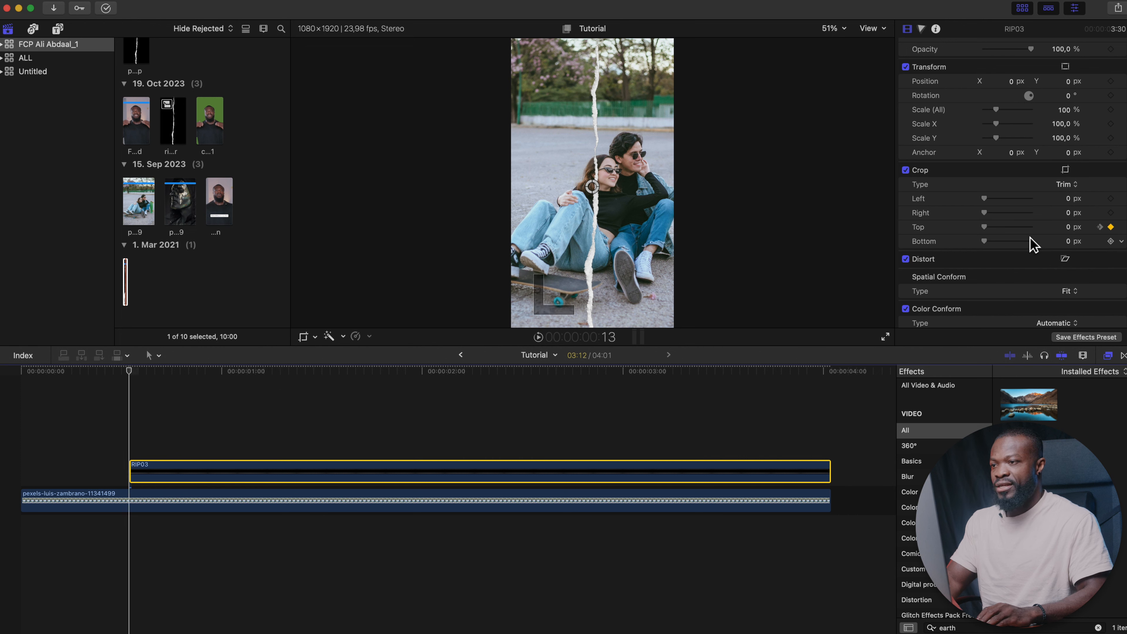
{"action": "left_click_drag", "start_coordinate": [995, 232], "coordinate": [1038, 233]}
{"action": "key", "text": "space"}
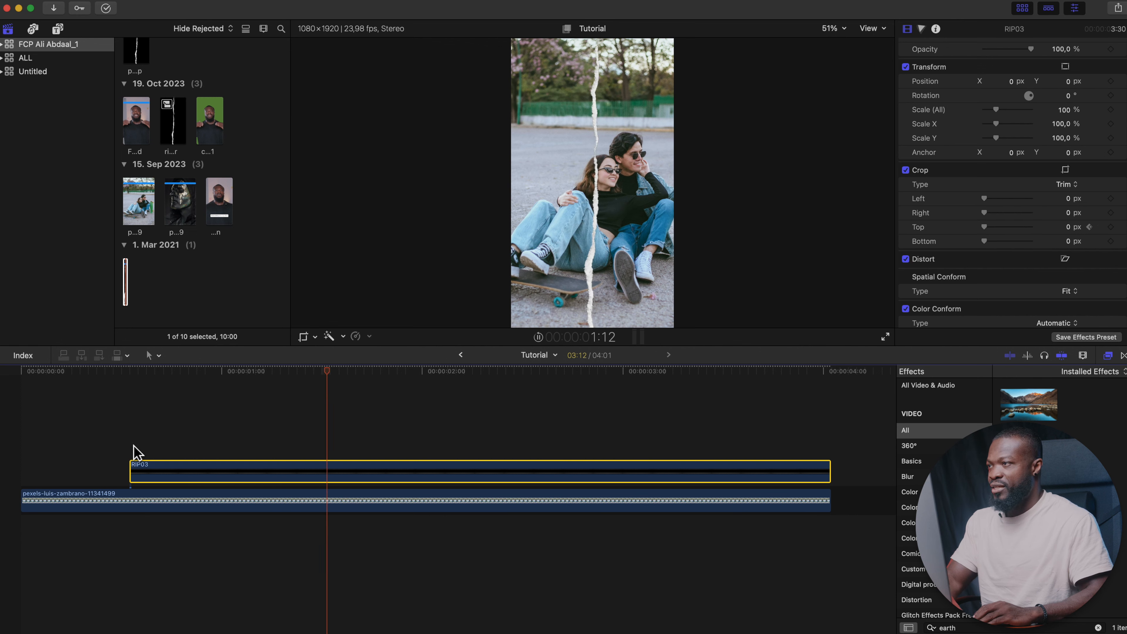
Duplicate the RIP03 clip directly above the original and disable the copy
{"action": "left_click", "coordinate": [320, 439]}
{"action": "left_click", "coordinate": [281, 439]}
{"action": "left_click", "coordinate": [293, 470]}
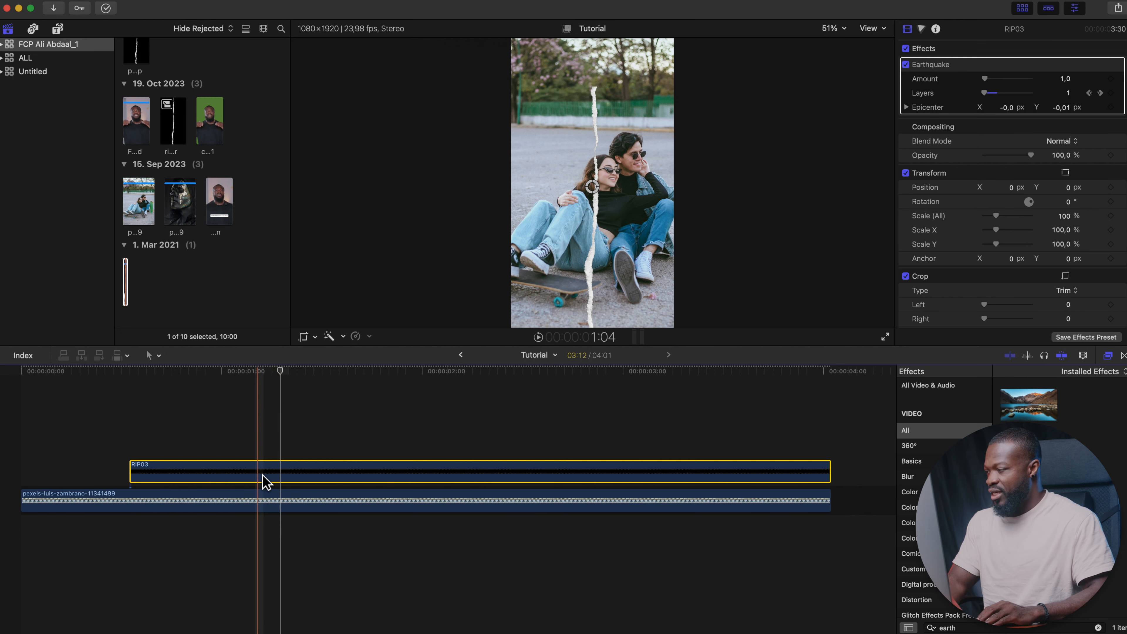
{"action": "left_click_drag", "start_coordinate": [265, 480], "coordinate": [283, 445]}
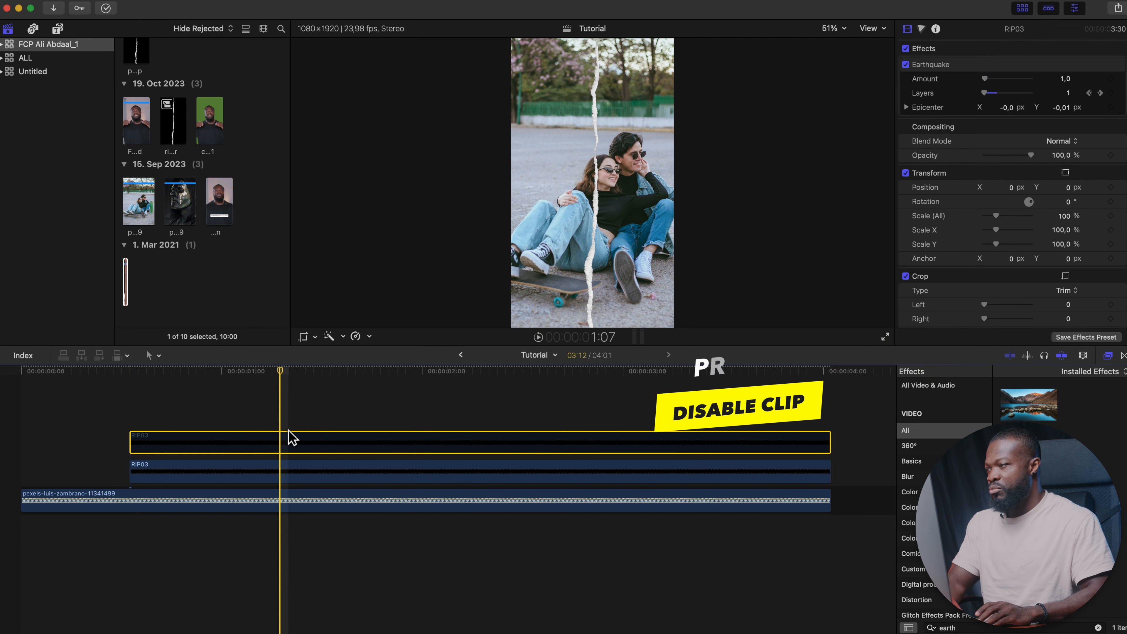
Darken the lower RIP03 clip to black by lowering the Global, Shadows, Highlights and Midtones brightness with Color Wheels
{"action": "left_click", "coordinate": [281, 478]}
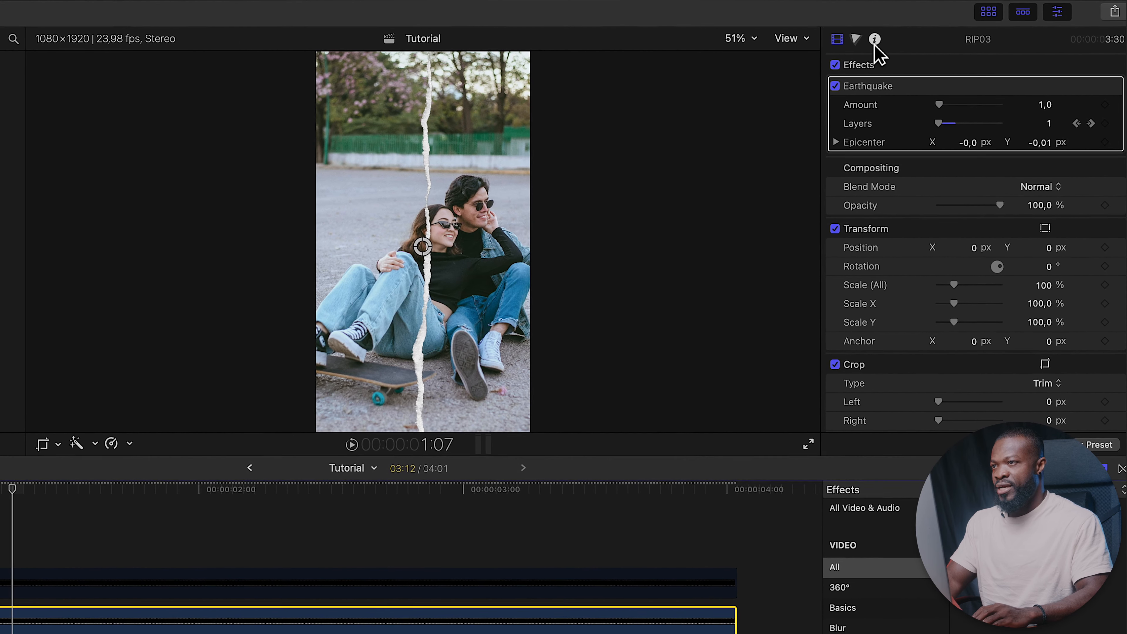
{"action": "left_click", "coordinate": [861, 43]}
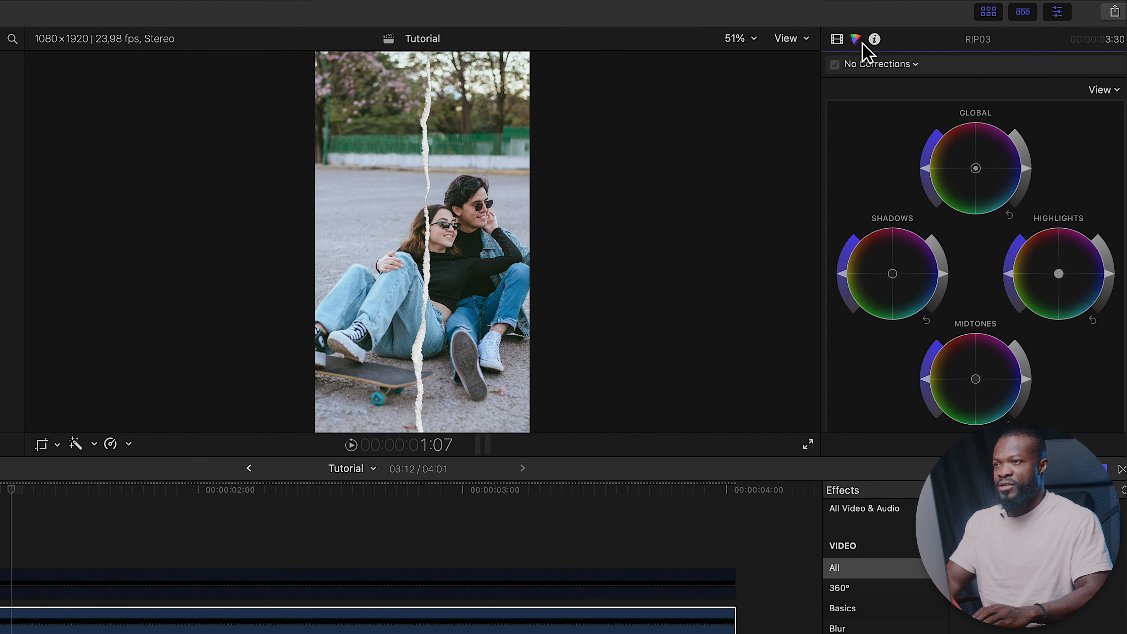
{"action": "left_click", "coordinate": [1034, 184]}
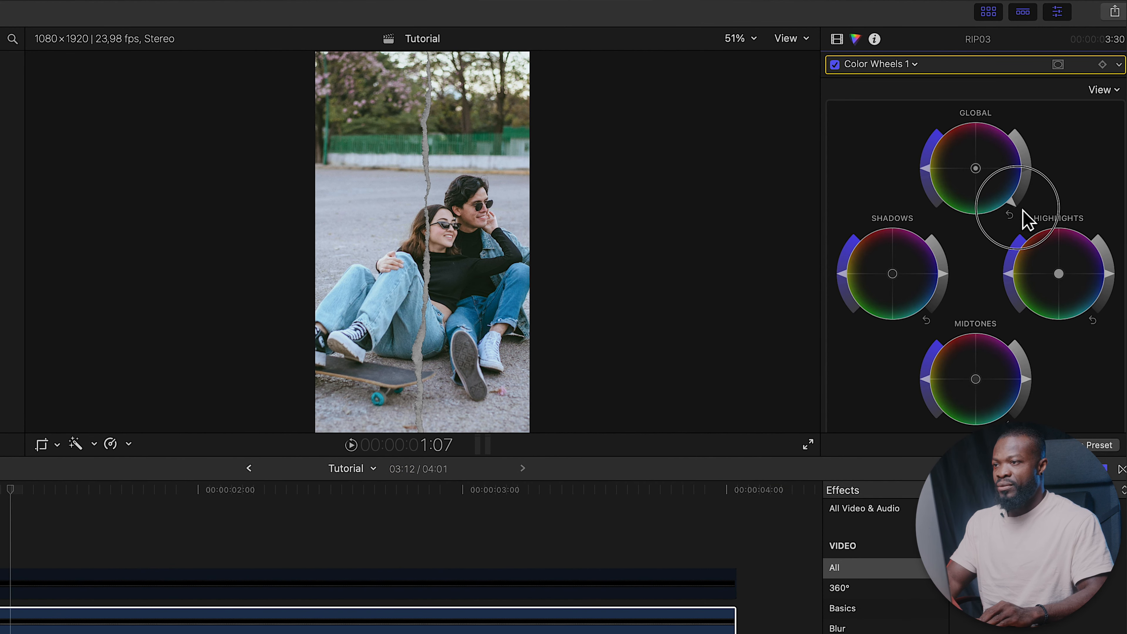
{"action": "left_click", "coordinate": [934, 316]}
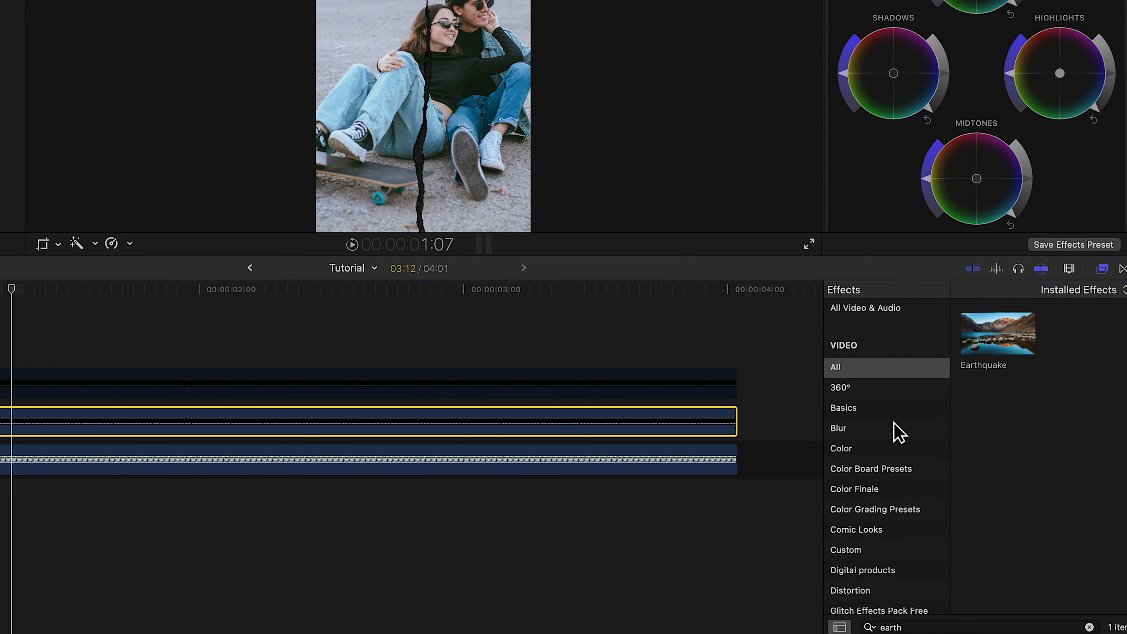
Clear the effects search, apply the Gaussian blur to the lower RIP03 clip and set its Amount to 4,81
{"action": "left_click", "coordinate": [1091, 627]}
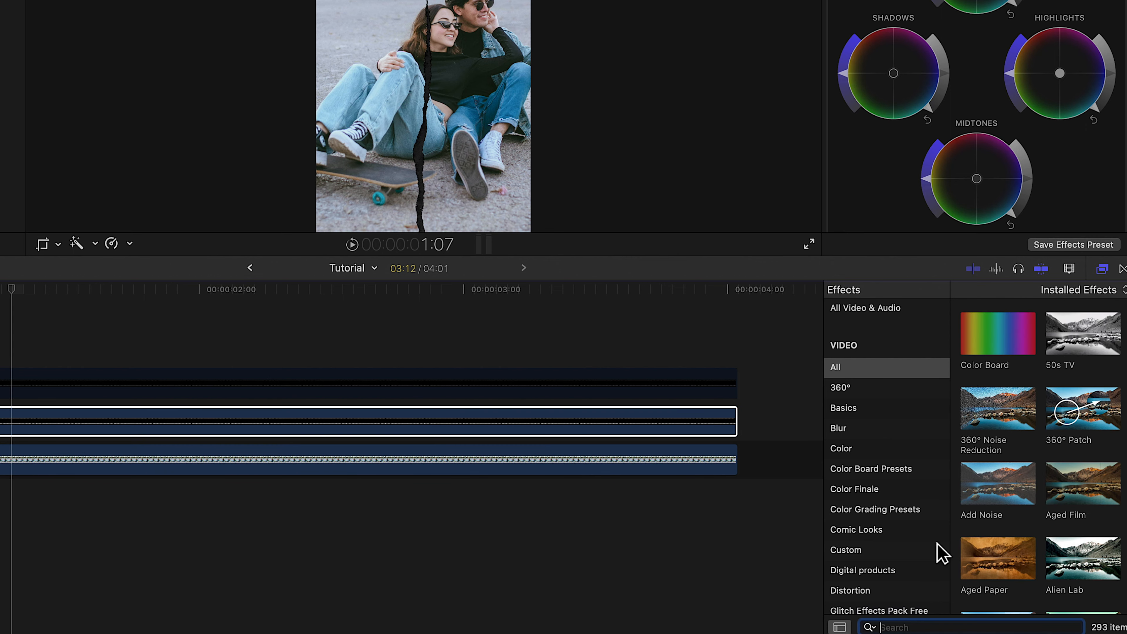
{"action": "left_click", "coordinate": [856, 430]}
{"action": "left_click_drag", "start_coordinate": [1005, 405], "coordinate": [284, 431]}
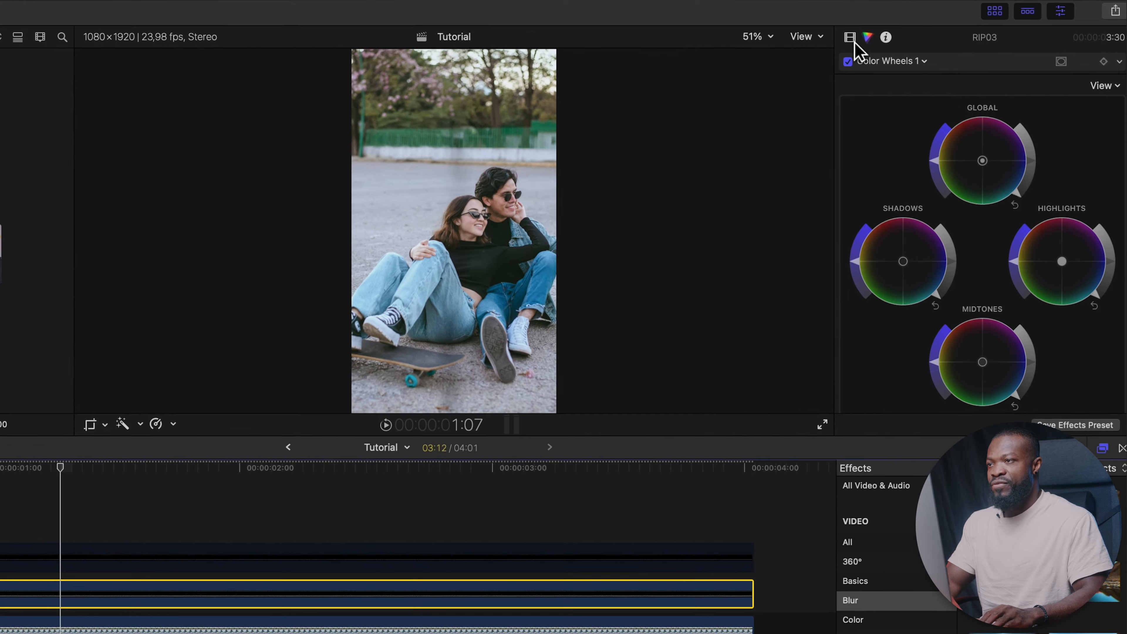
{"action": "left_click", "coordinate": [907, 28]}
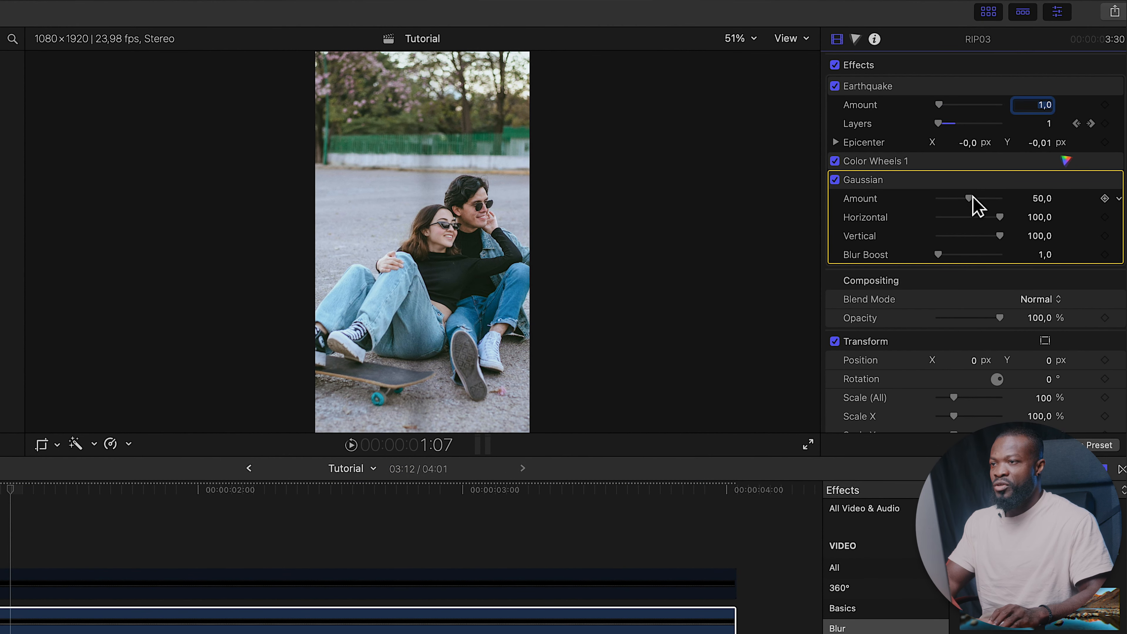
{"action": "left_click_drag", "start_coordinate": [975, 201], "coordinate": [948, 204]}
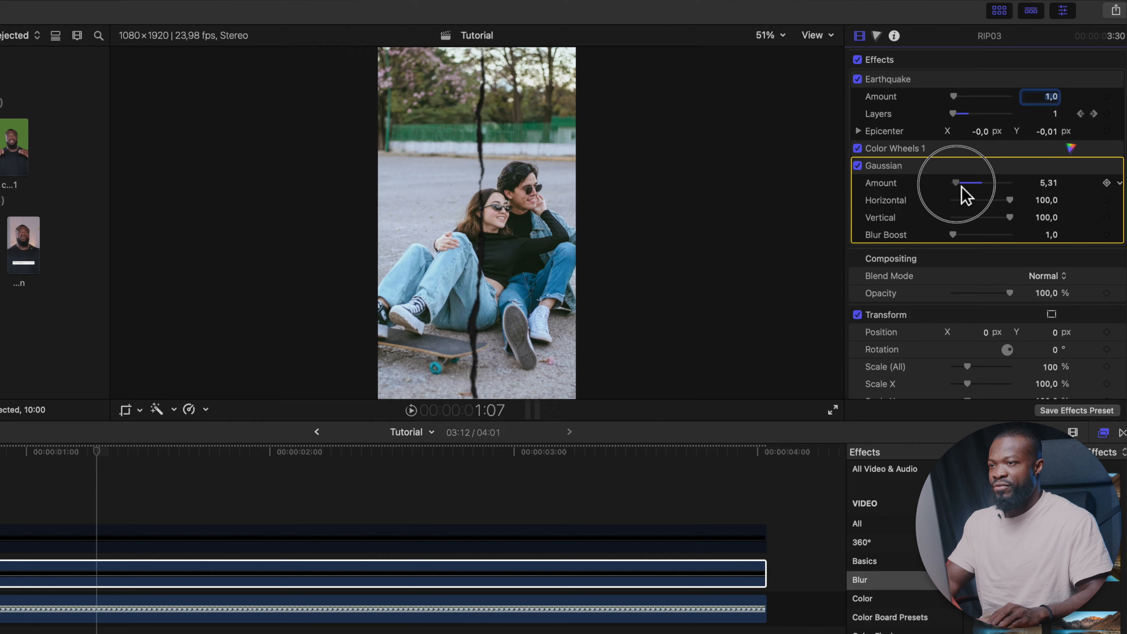
Re-enable the upper RIP03 clip and offset the lower, darkened one to Position X 16 px as a shadow
{"action": "left_click", "coordinate": [106, 540]}
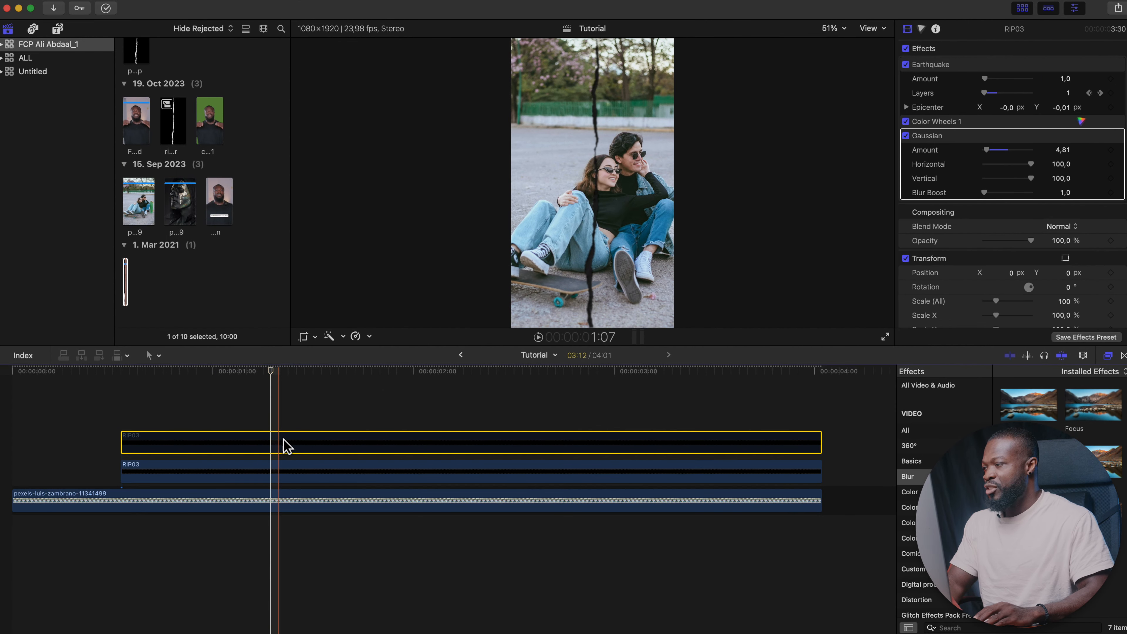
{"action": "key", "text": "v"}
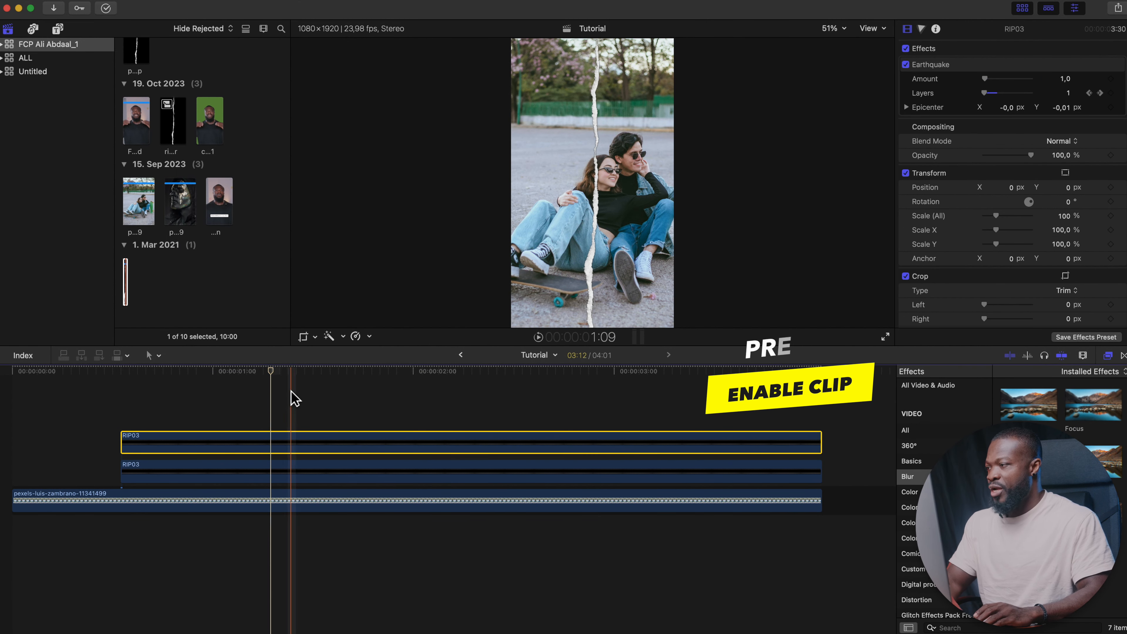
{"action": "left_click", "coordinate": [305, 405]}
{"action": "left_click", "coordinate": [305, 473]}
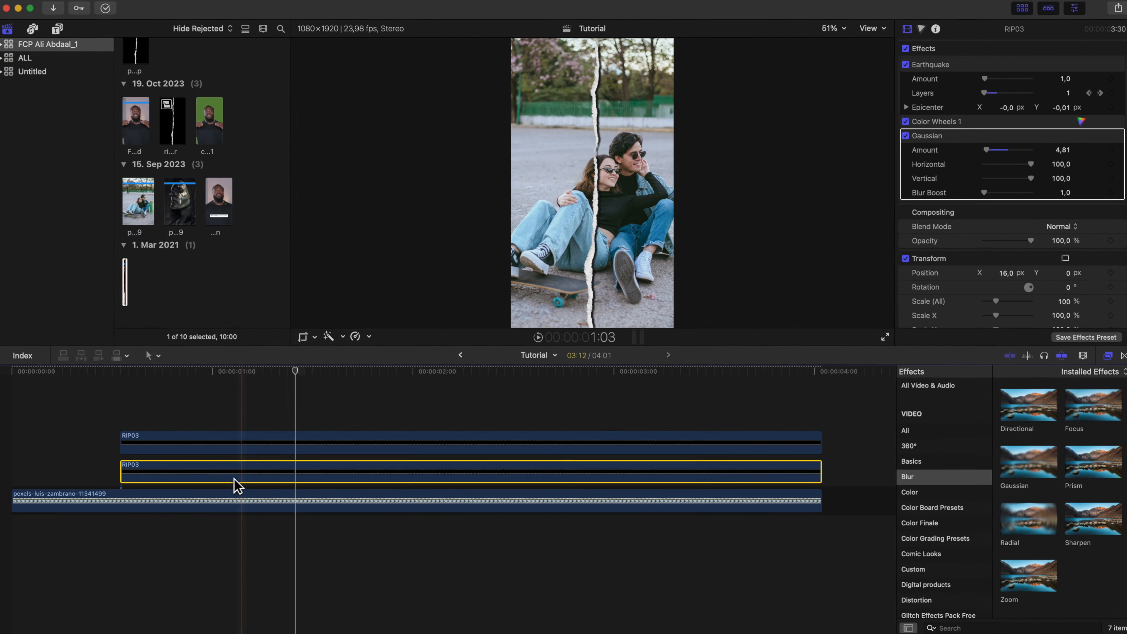
Combine the two RIP03 clips into a compound clip named "Paper rip"
{"action": "left_click_drag", "start_coordinate": [370, 422], "coordinate": [377, 471]}
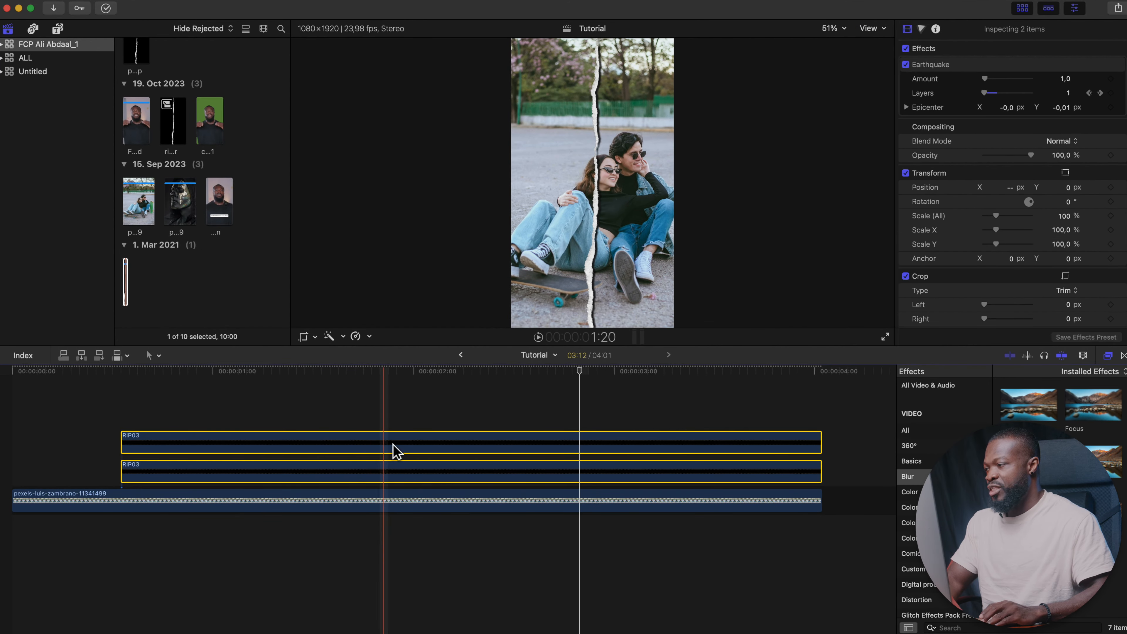
{"action": "right_click", "coordinate": [386, 467]}
{"action": "left_click", "coordinate": [428, 475]}
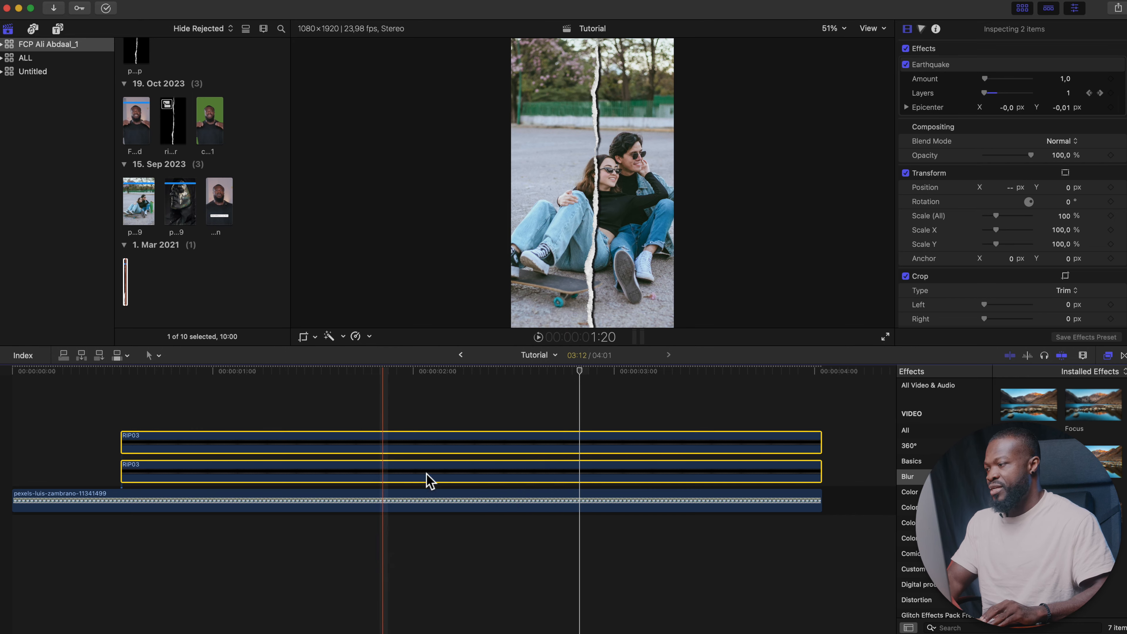
{"action": "type", "text": "Hook"}
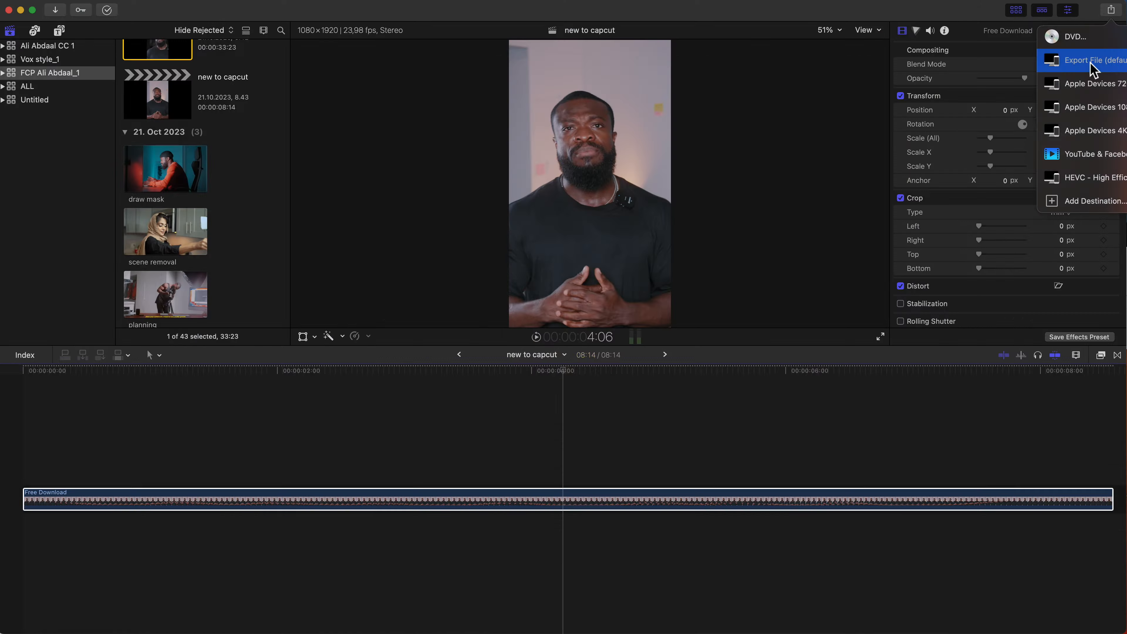
Export the "new to capcut" project as a 1080 x 1920 H.264 Multi-pass (Better) video file
{"action": "left_click", "coordinate": [1092, 69]}
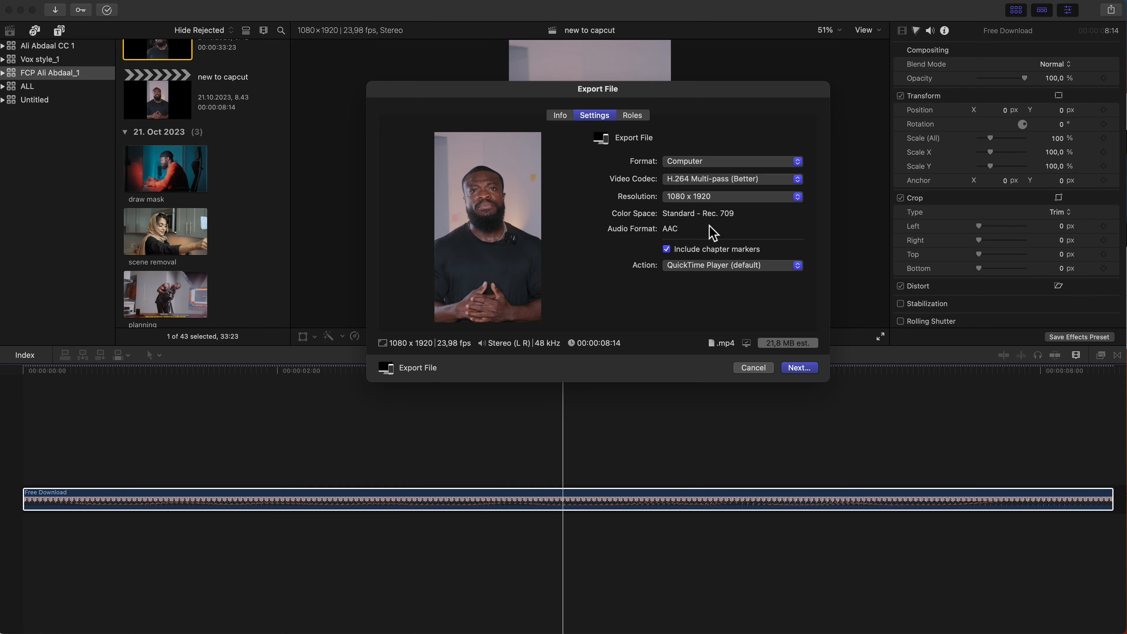
{"action": "key", "text": "Return"}
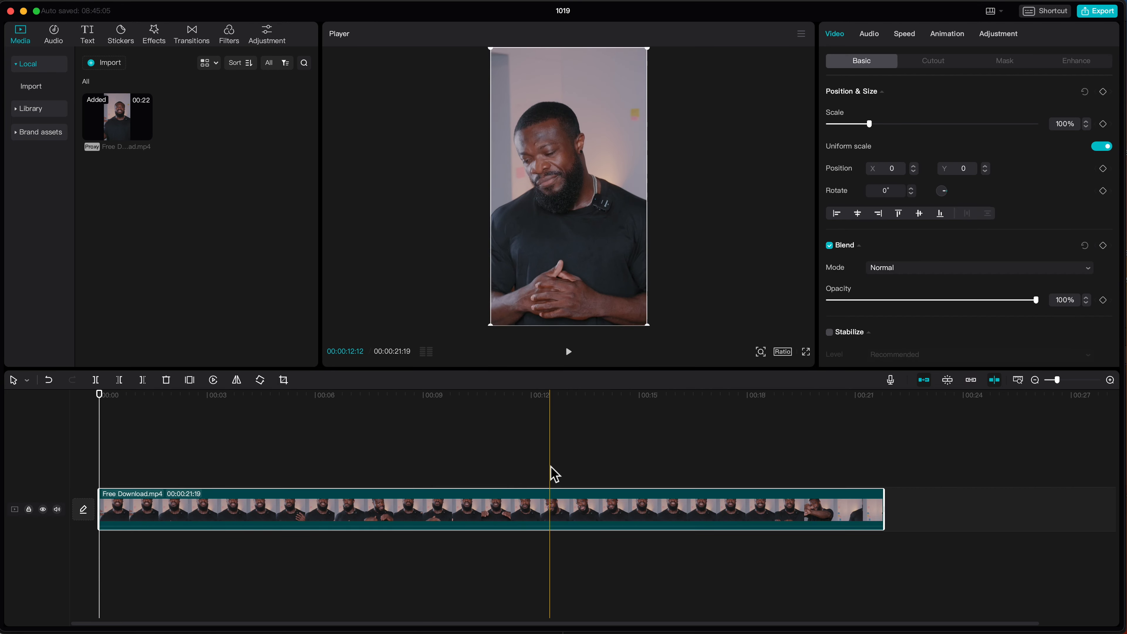
Switch to CapCut, remove the background of Free Download.mp4 and fill its canvas with green
{"action": "left_click", "coordinate": [818, 213]}
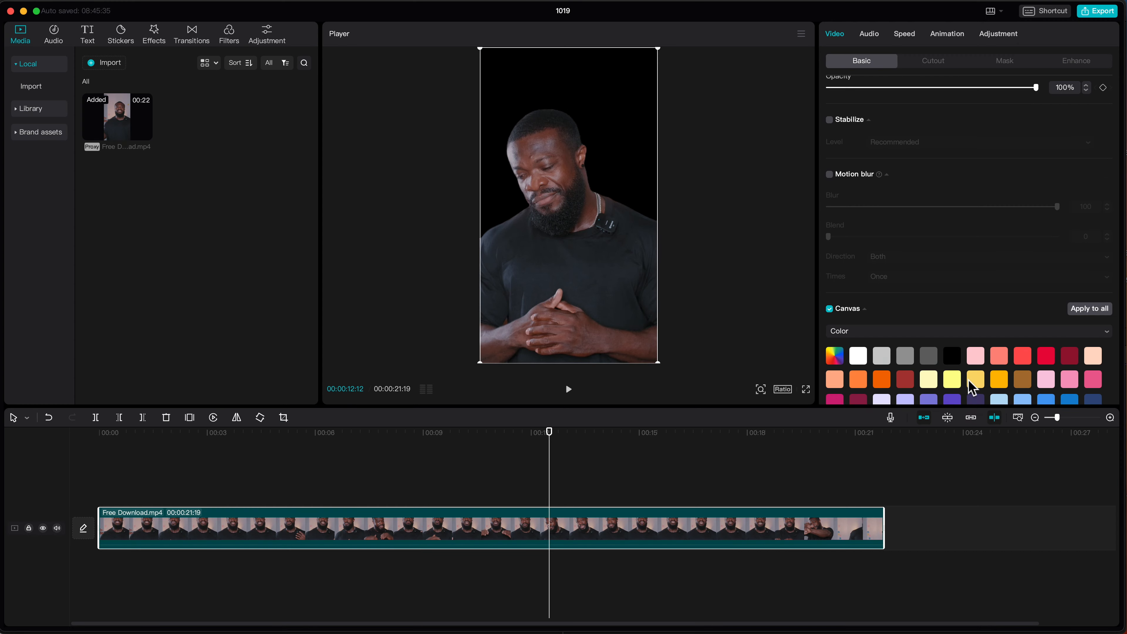
{"action": "scroll", "coordinate": [954, 368], "scroll_direction": "down", "scroll_amount": 4}
{"action": "left_click", "coordinate": [863, 311]}
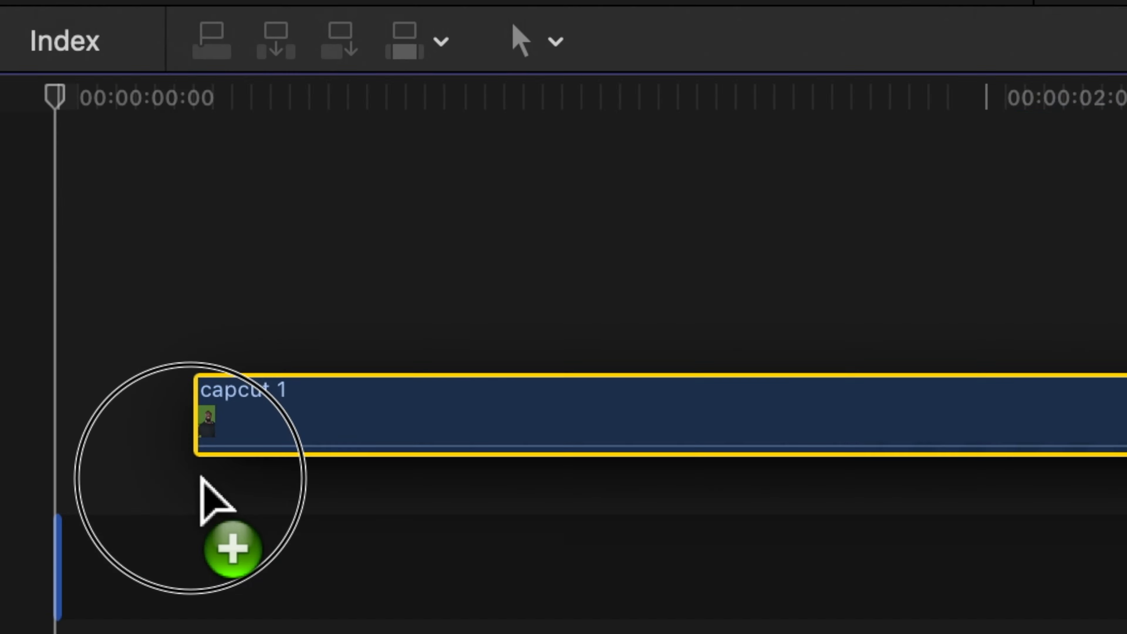
Back in Final Cut Pro, add the capcut 1 clip at the start of the timeline and apply the Green Screen Keyer to it
{"action": "left_click_drag", "start_coordinate": [206, 496], "coordinate": [62, 378]}
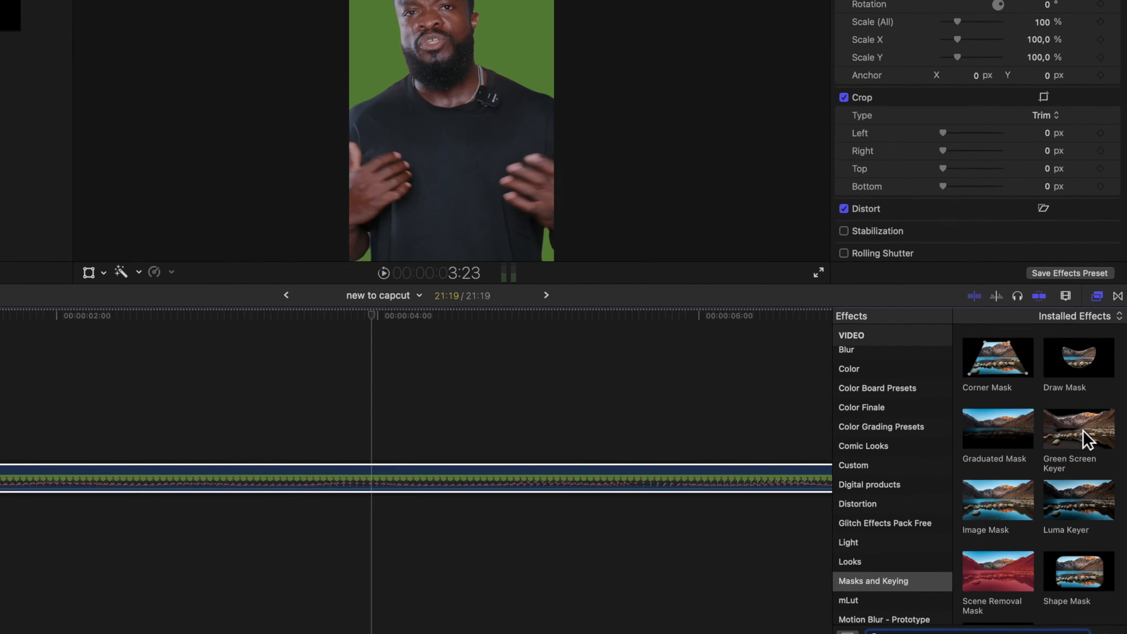
{"action": "left_click_drag", "start_coordinate": [1084, 440], "coordinate": [573, 484]}
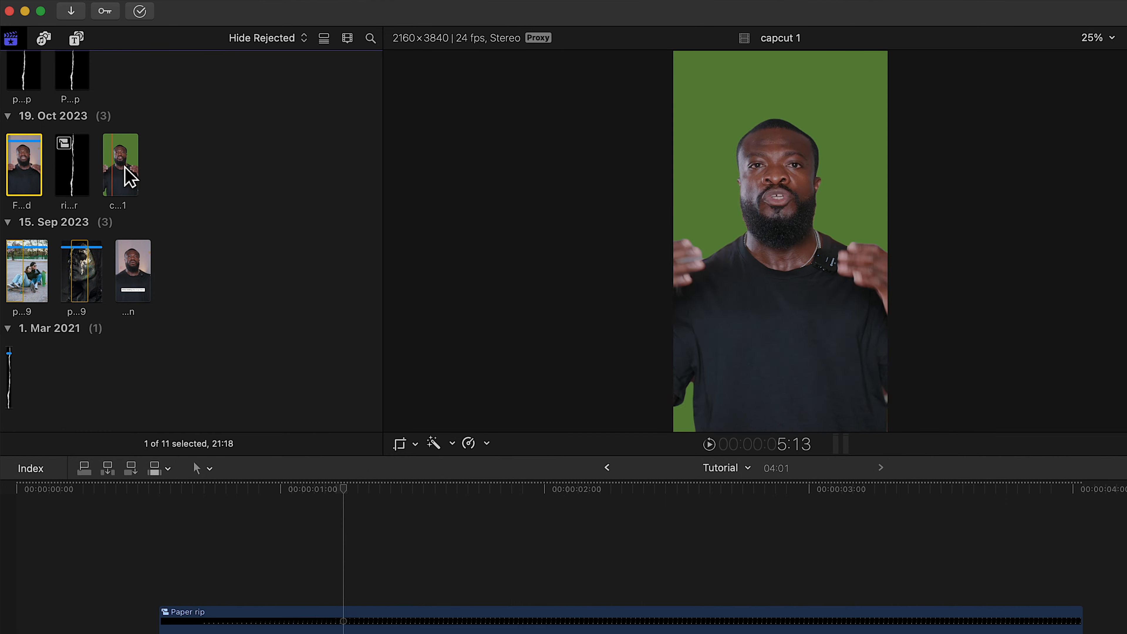
Place the Free Download clip above the Paper rip clip in the Tutorial project and duplicate it below the photo
{"action": "left_click_drag", "start_coordinate": [20, 171], "coordinate": [243, 572]}
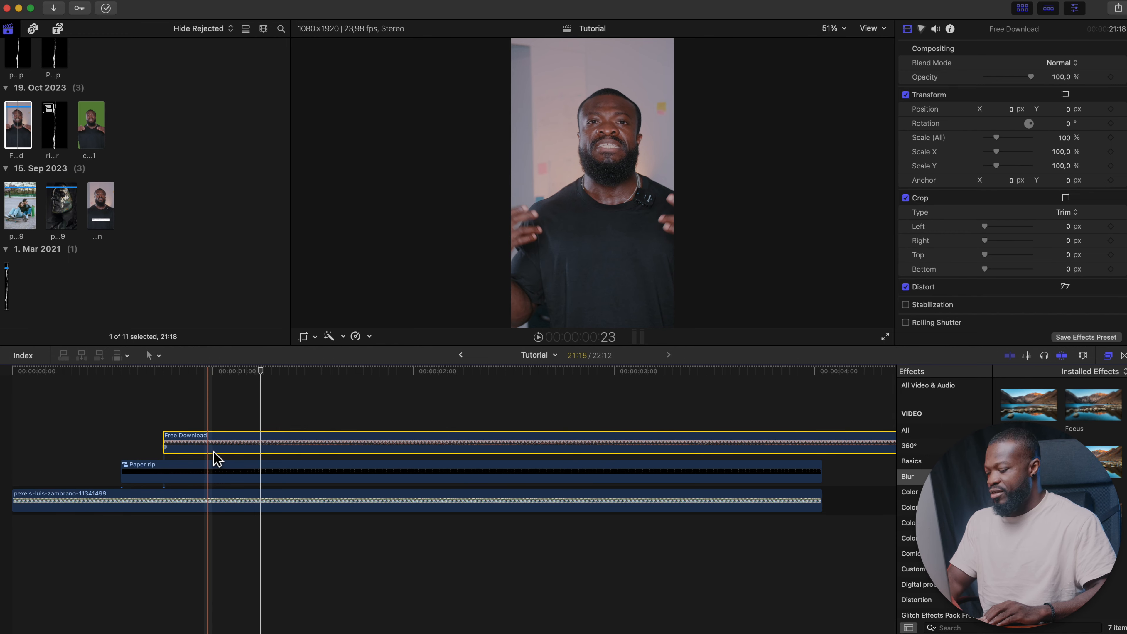
{"action": "left_click_drag", "start_coordinate": [217, 457], "coordinate": [214, 541]}
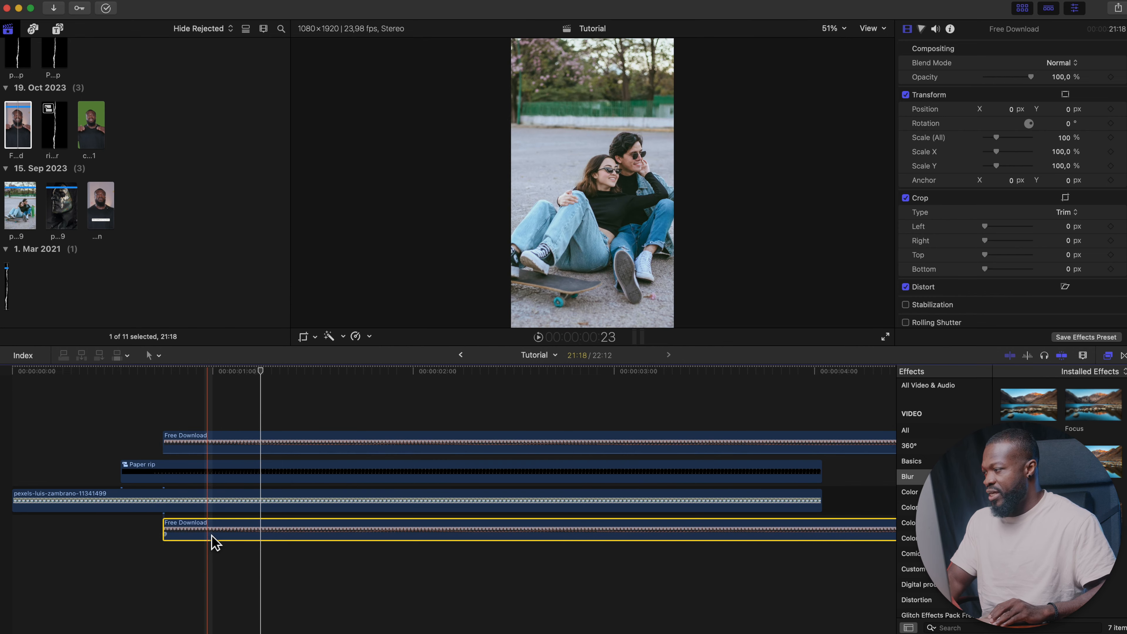
Apply the Scene Removal Mask to the upper Free Download clip and set its Reference to Last Frame
{"action": "left_click", "coordinate": [271, 451]}
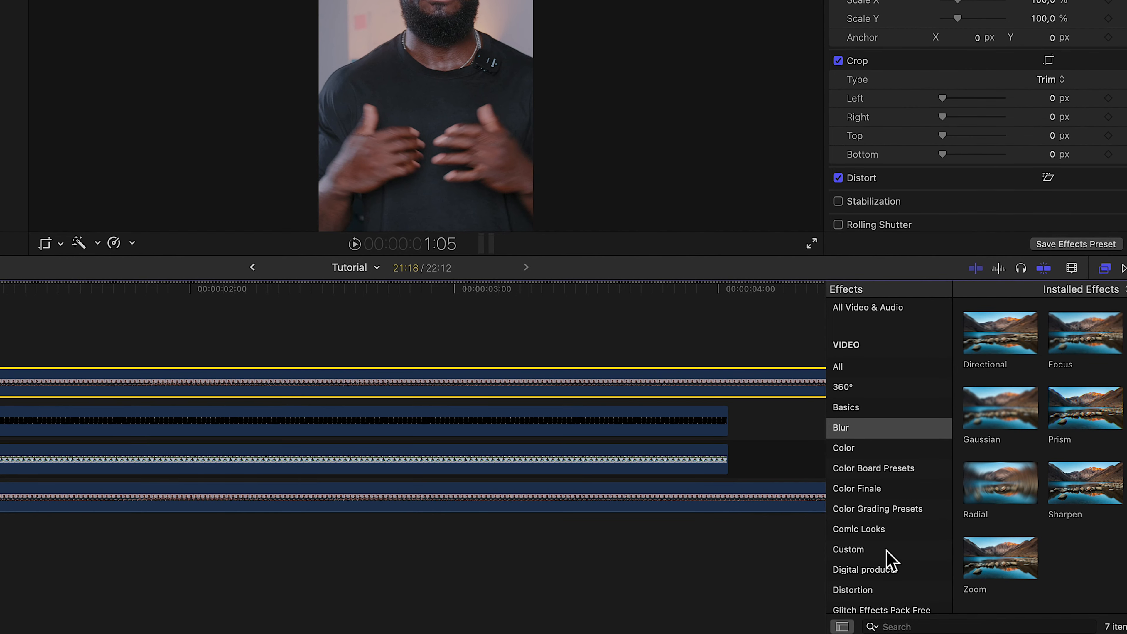
{"action": "scroll", "coordinate": [890, 564], "scroll_direction": "down", "scroll_amount": 5}
{"action": "left_click", "coordinate": [886, 567]}
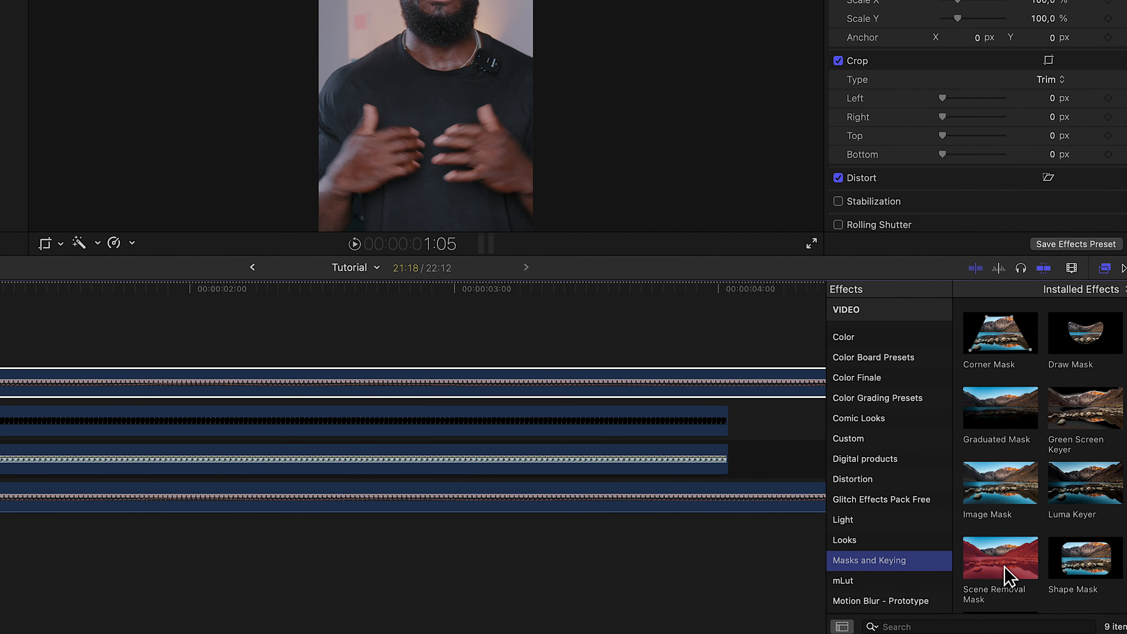
{"action": "left_click_drag", "start_coordinate": [1006, 574], "coordinate": [417, 395]}
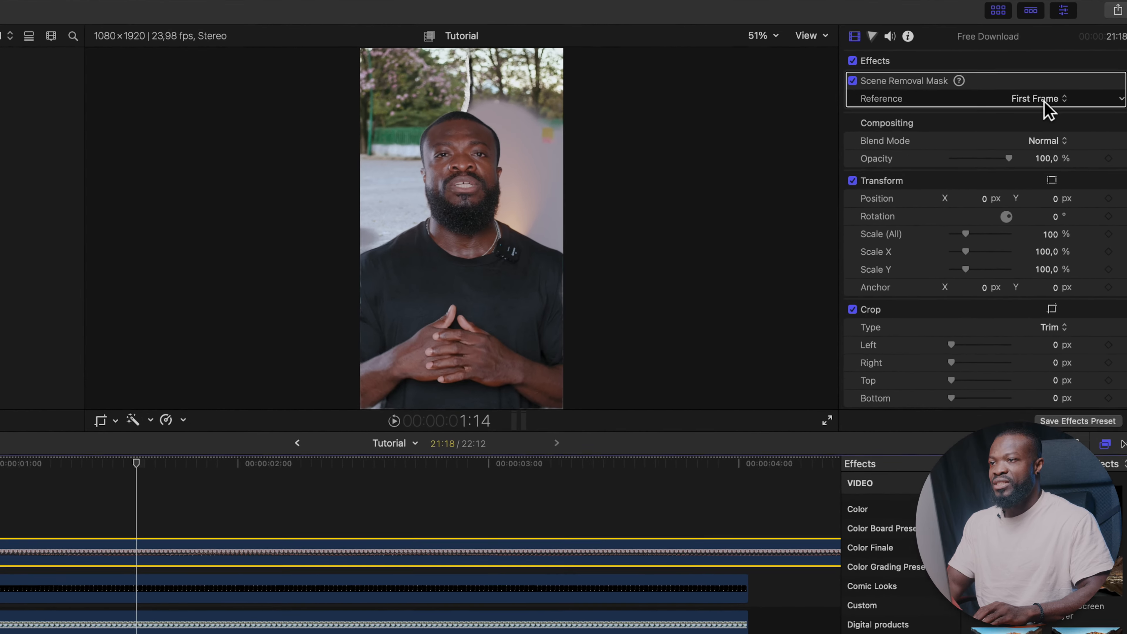
{"action": "left_click", "coordinate": [1051, 79]}
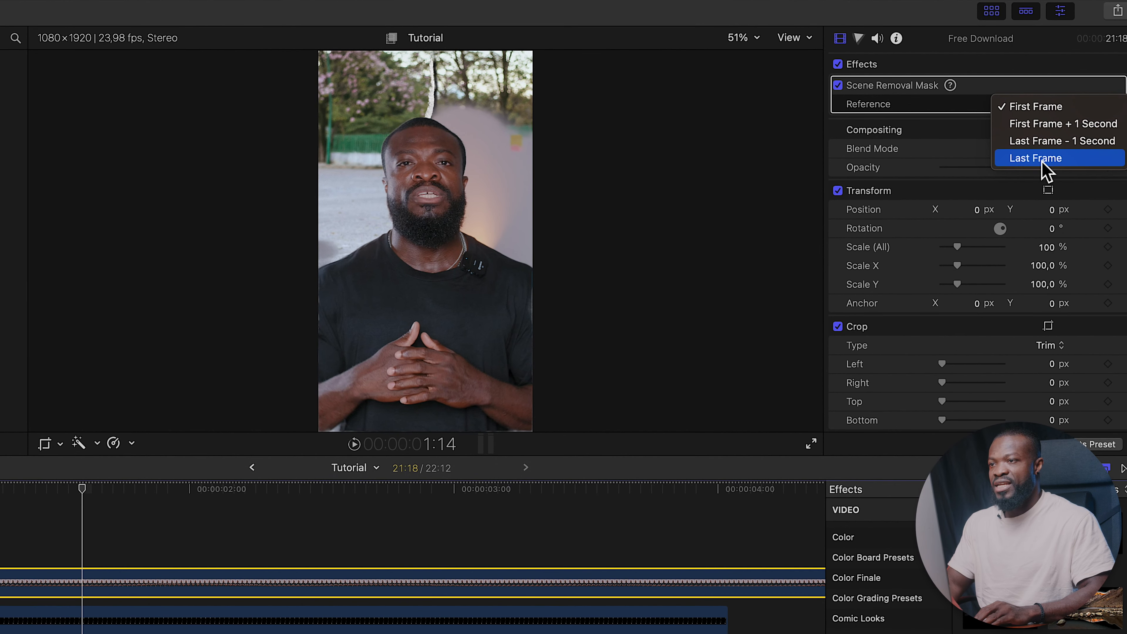
{"action": "left_click", "coordinate": [1046, 160]}
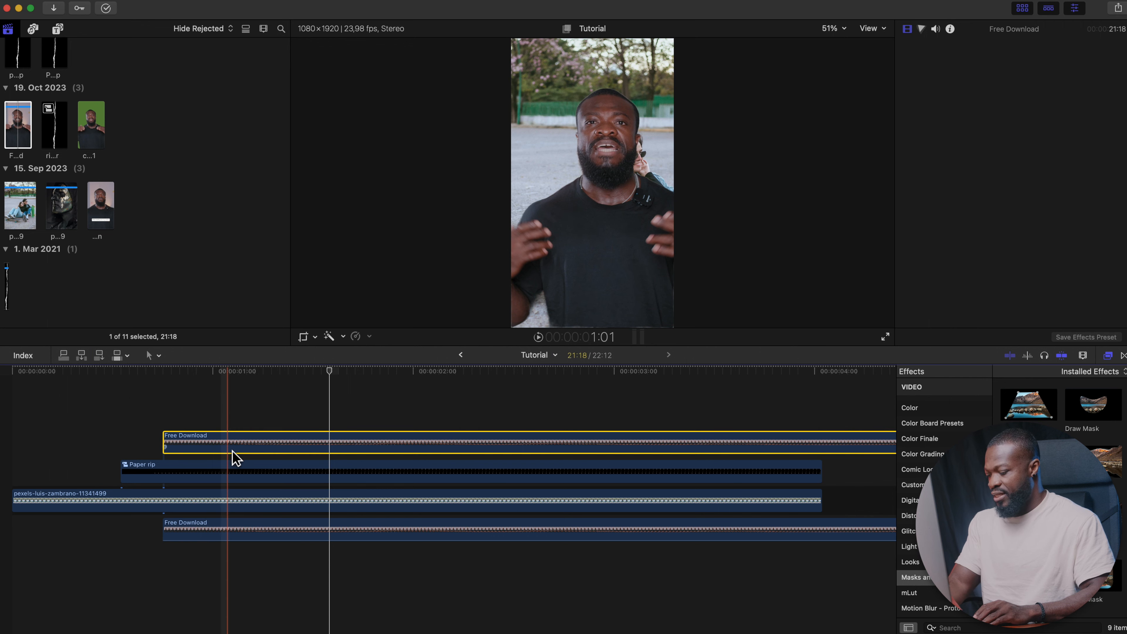
Move both Free Download clips together so they start at about 1:08, and check the timing against the tear
{"action": "left_click_drag", "start_coordinate": [261, 446], "coordinate": [362, 443]}
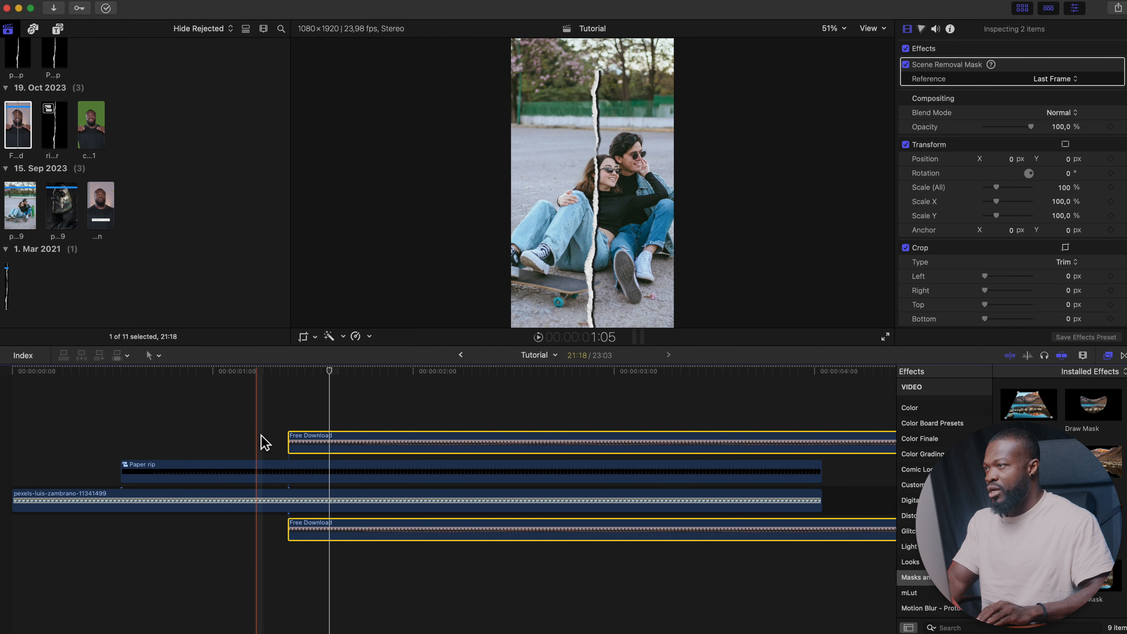
{"action": "left_click", "coordinate": [278, 437]}
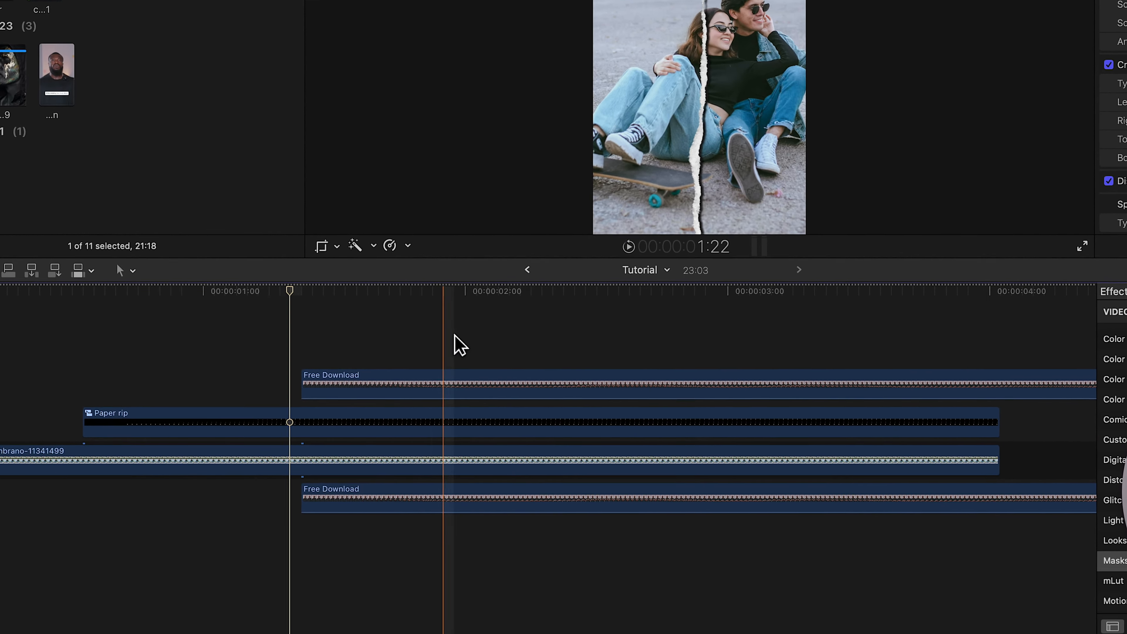
{"action": "left_click", "coordinate": [409, 449]}
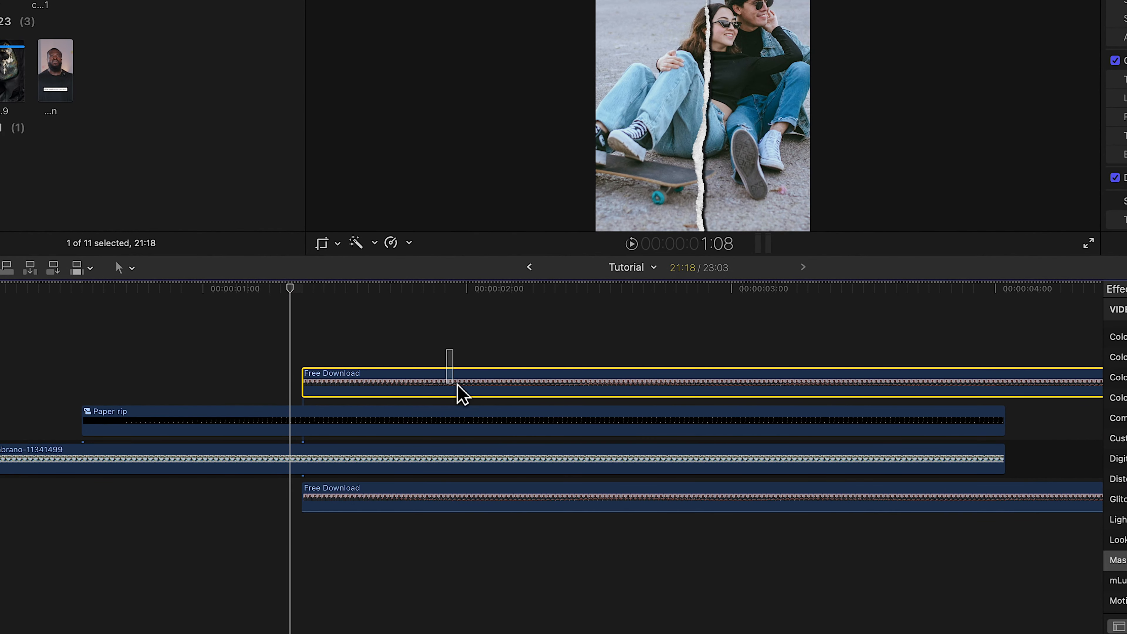
{"action": "left_click", "coordinate": [483, 504], "text": "super"}
{"action": "left_click_drag", "start_coordinate": [483, 498], "coordinate": [476, 499]}
{"action": "left_click", "coordinate": [291, 347]}
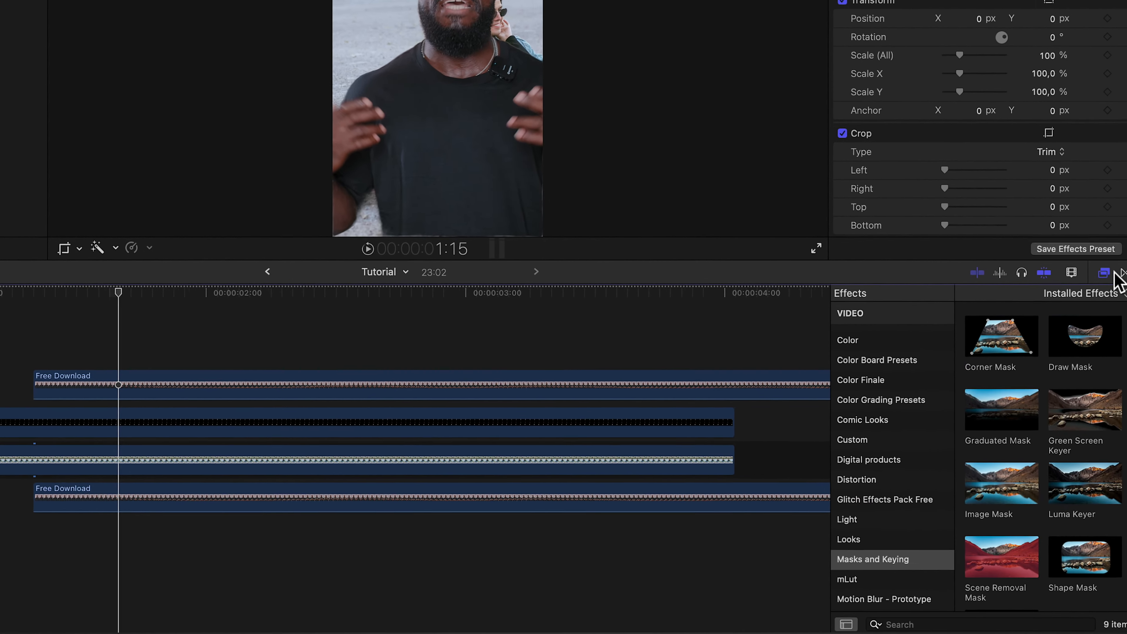
Apply the Tap5a Quick In-Out Animator effect to the upper Free Download clip
{"action": "scroll", "coordinate": [916, 545], "scroll_direction": "down", "scroll_amount": 5}
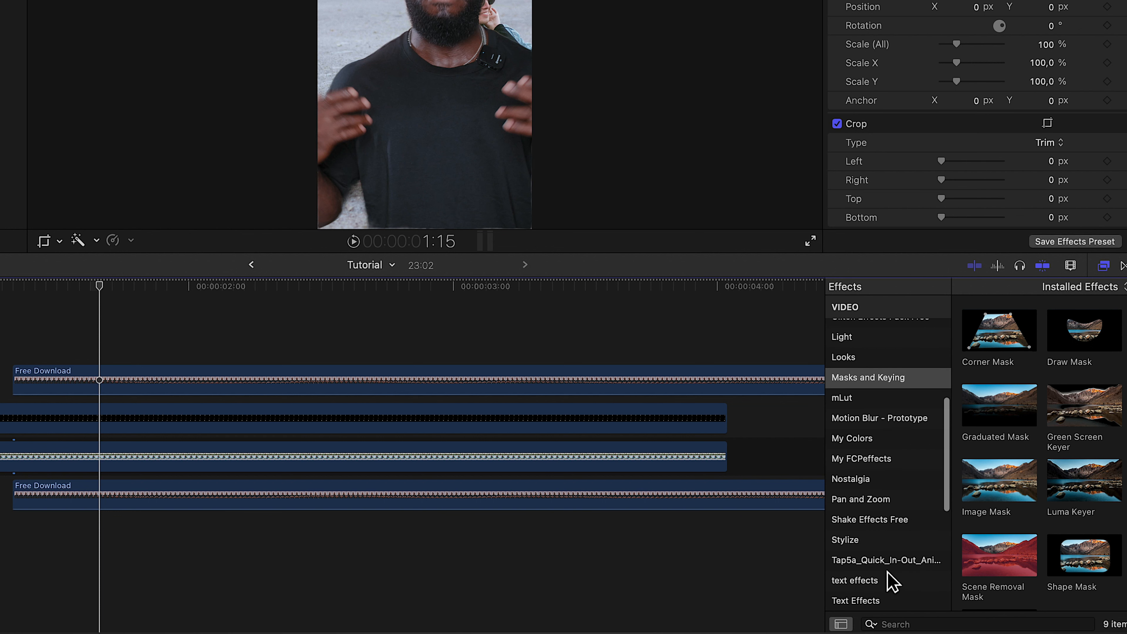
{"action": "left_click", "coordinate": [878, 563]}
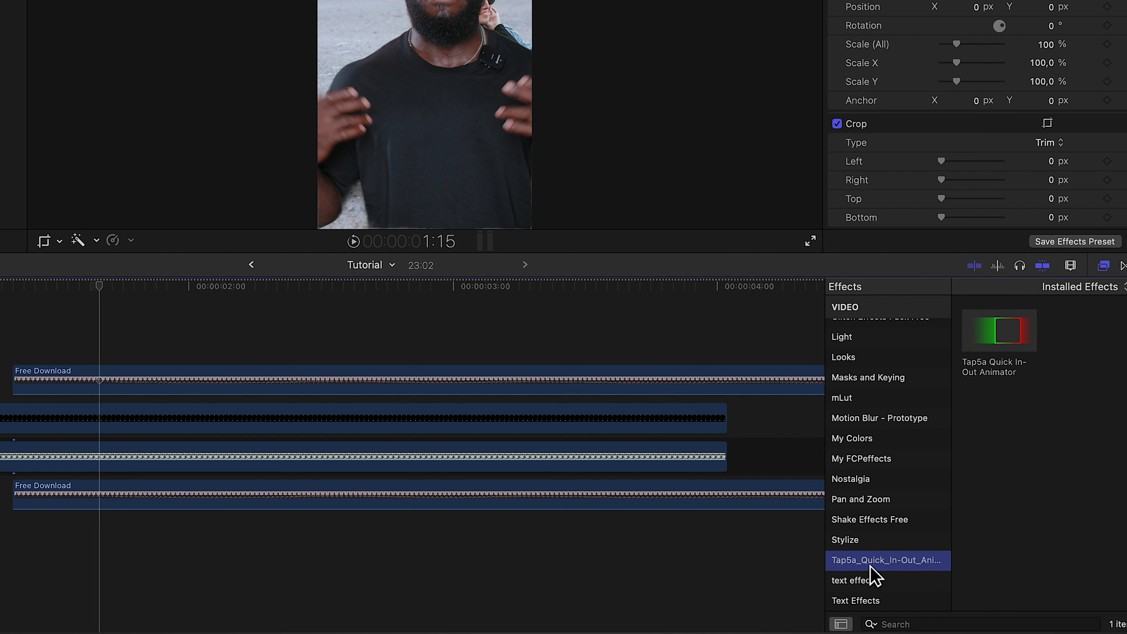
{"action": "left_click_drag", "start_coordinate": [1014, 351], "coordinate": [202, 383]}
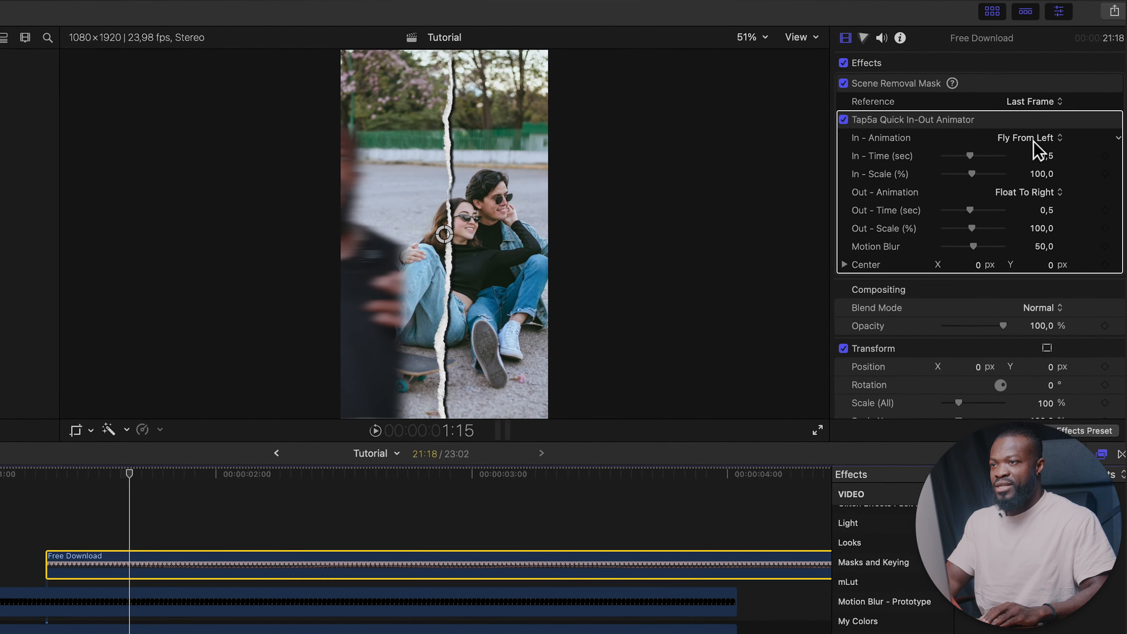
Set the animator to Fly From Bottom over 1.0 second with no out animation, and play back the paper-tear hook
{"action": "left_click", "coordinate": [1052, 108]}
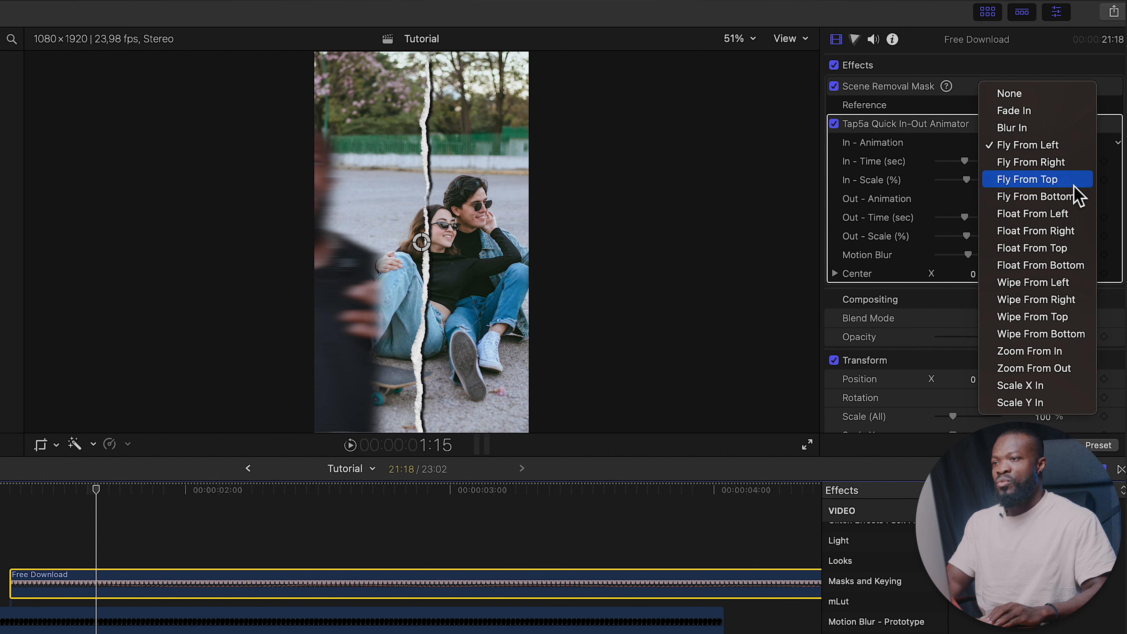
{"action": "left_click", "coordinate": [1040, 196]}
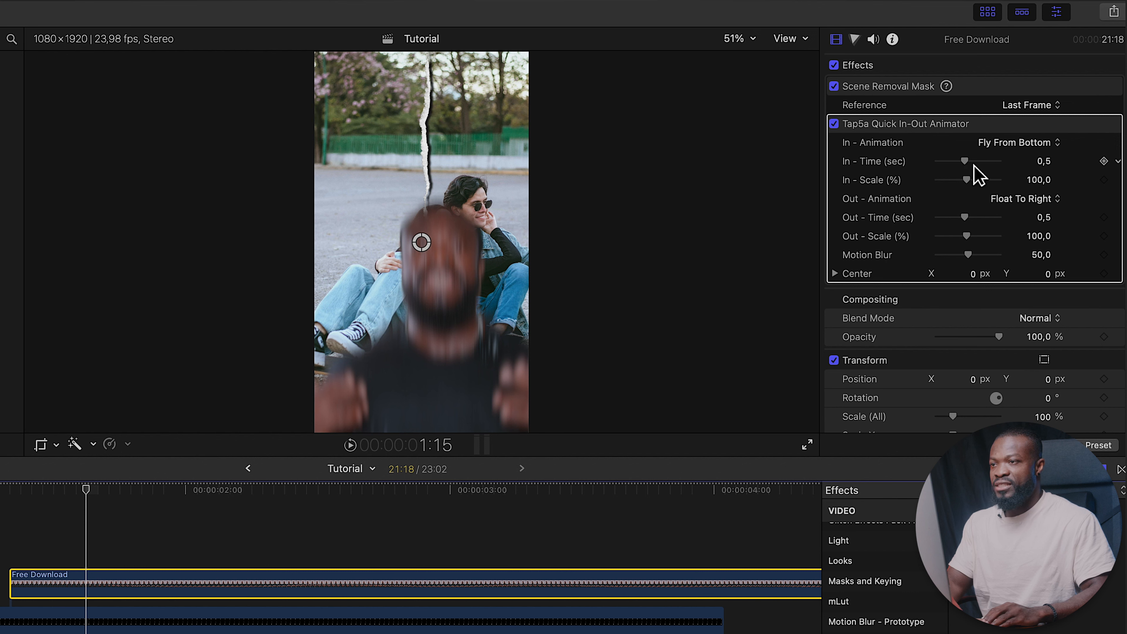
{"action": "left_click_drag", "start_coordinate": [1007, 166], "coordinate": [1013, 166]}
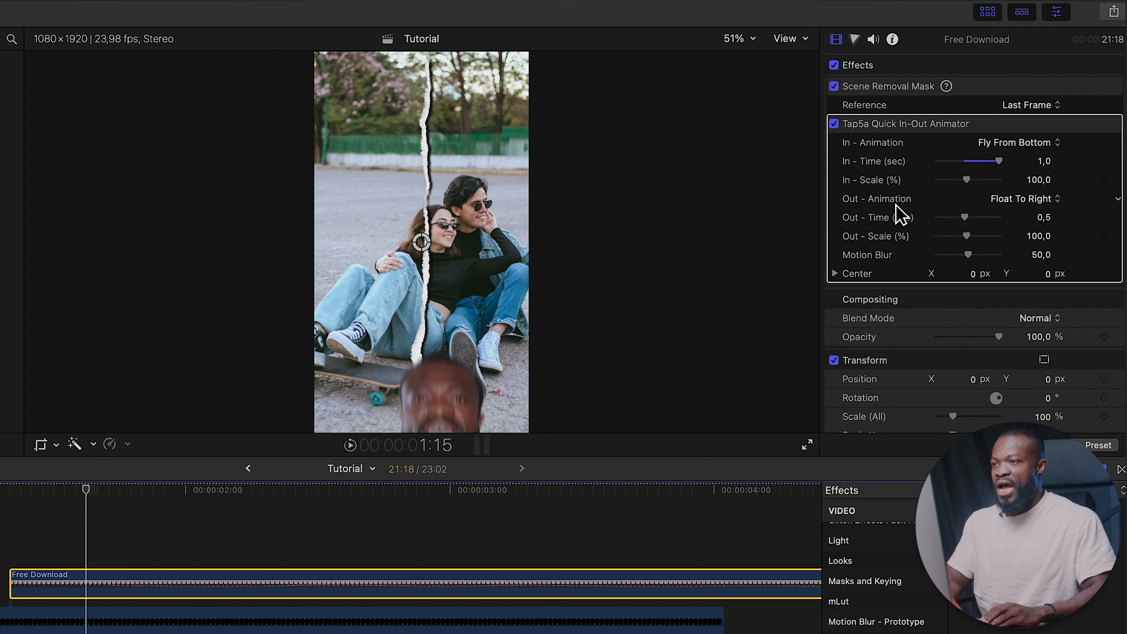
{"action": "left_click", "coordinate": [1041, 200]}
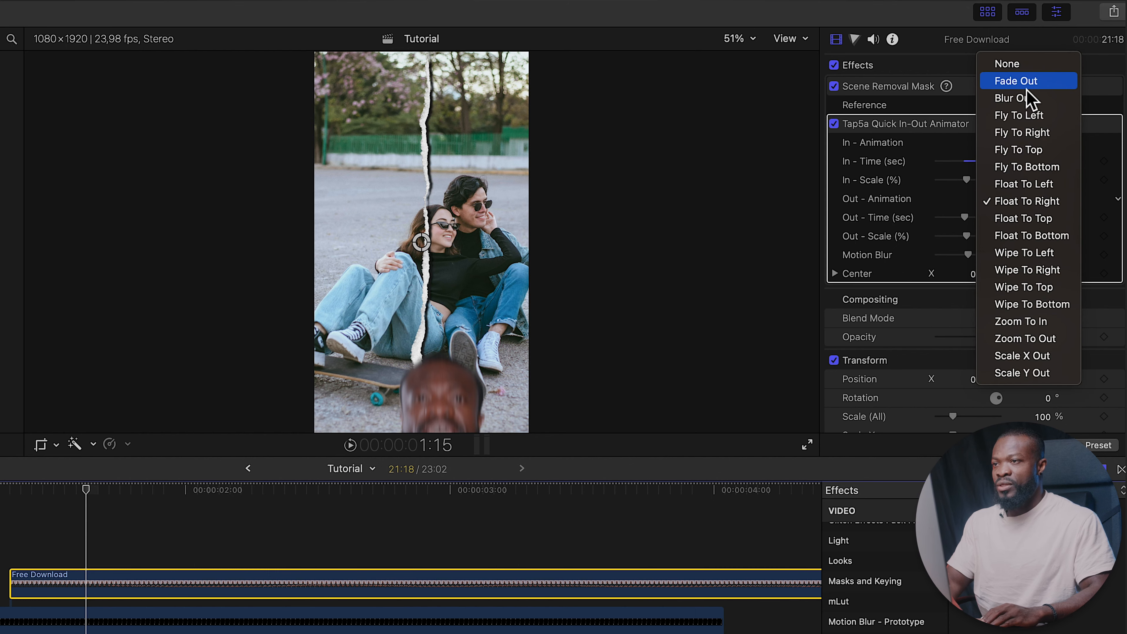
{"action": "left_click", "coordinate": [1027, 70]}
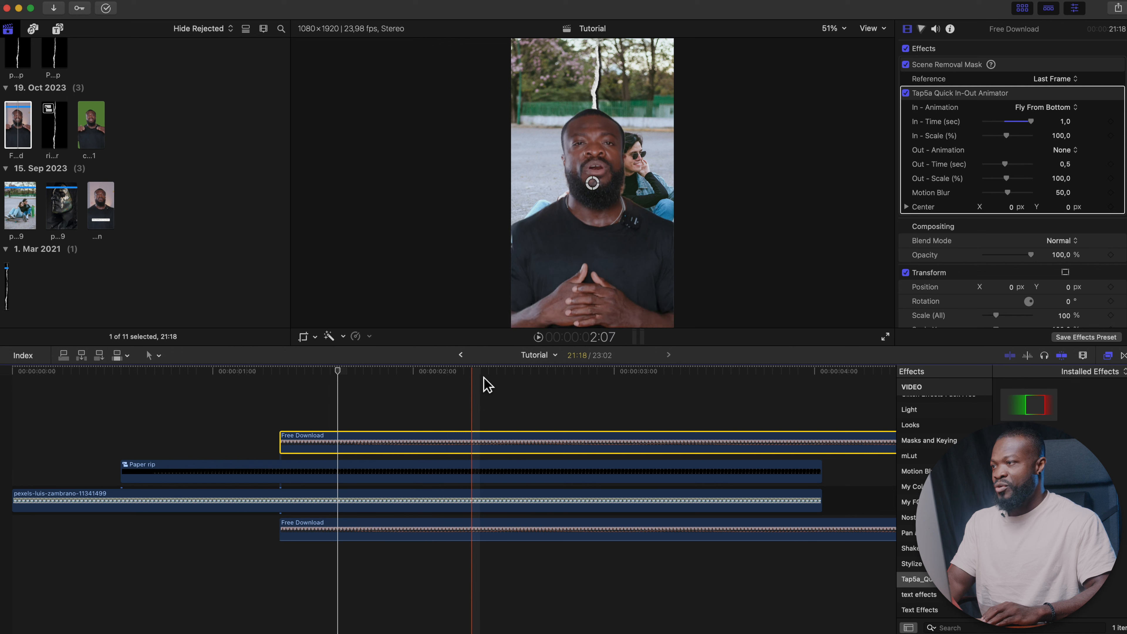
{"action": "left_click", "coordinate": [545, 377]}
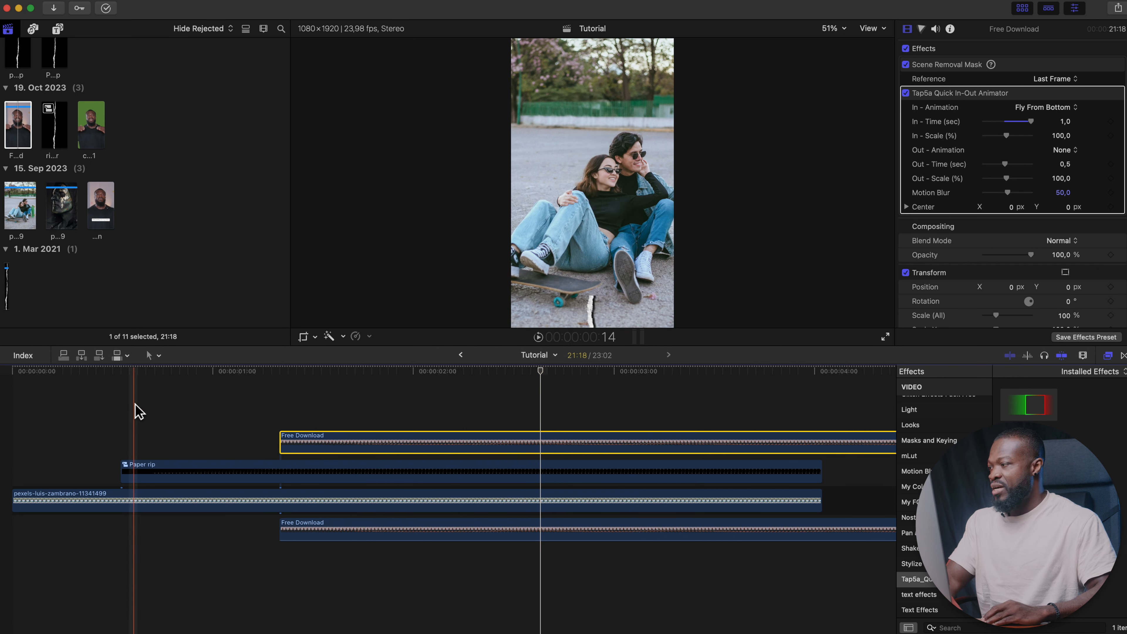
{"action": "left_click", "coordinate": [132, 413]}
{"action": "key", "text": "space"}
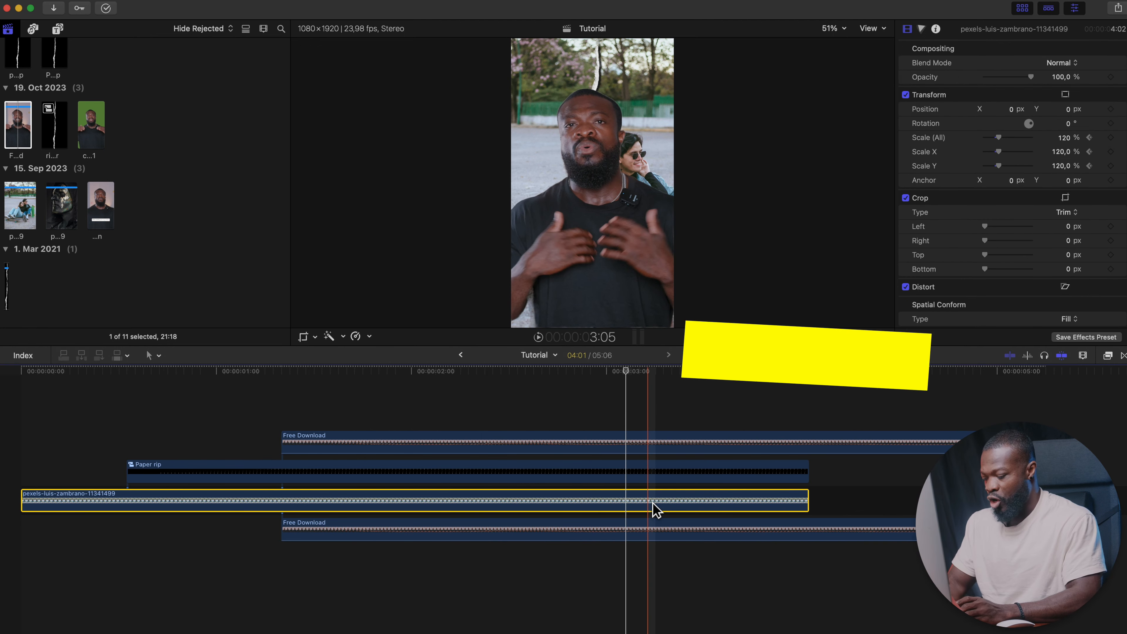
Lift the couple photo out of the primary storyline and trim both it and the Paper rip clip to end at about 3:17
{"action": "key", "text": "super+alt+Up"}
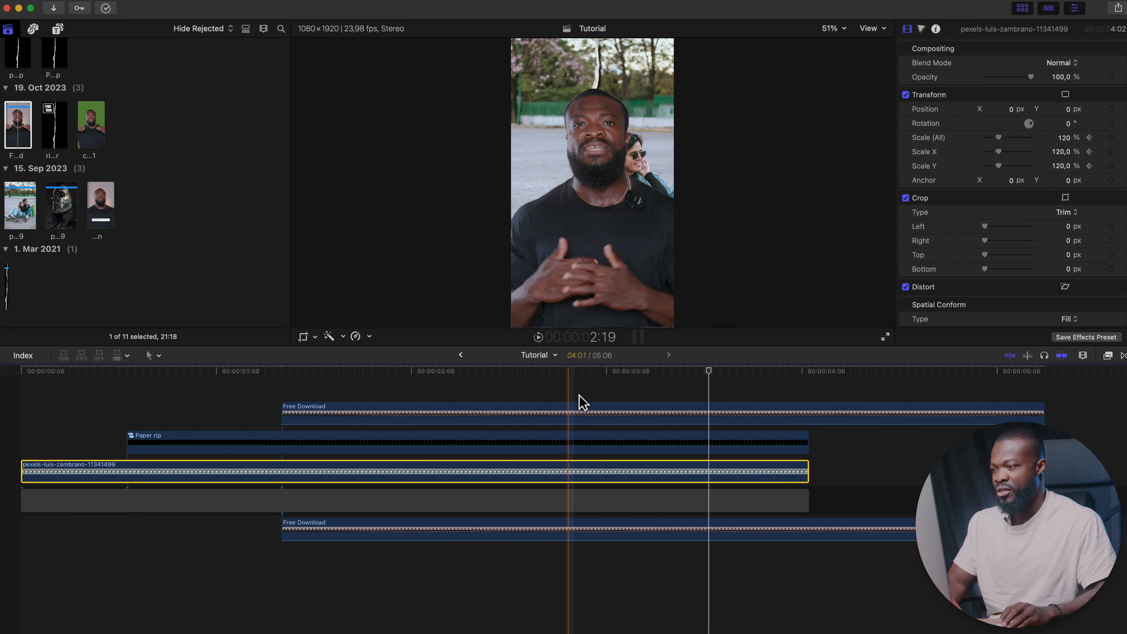
{"action": "left_click", "coordinate": [737, 375]}
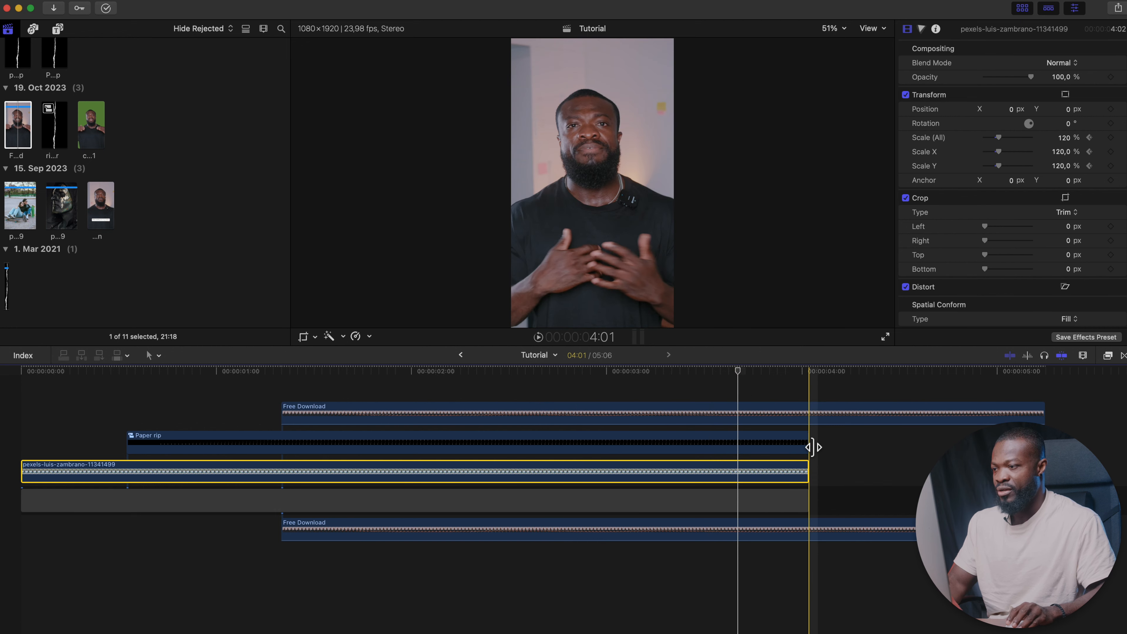
{"action": "left_click_drag", "start_coordinate": [810, 447], "coordinate": [751, 446]}
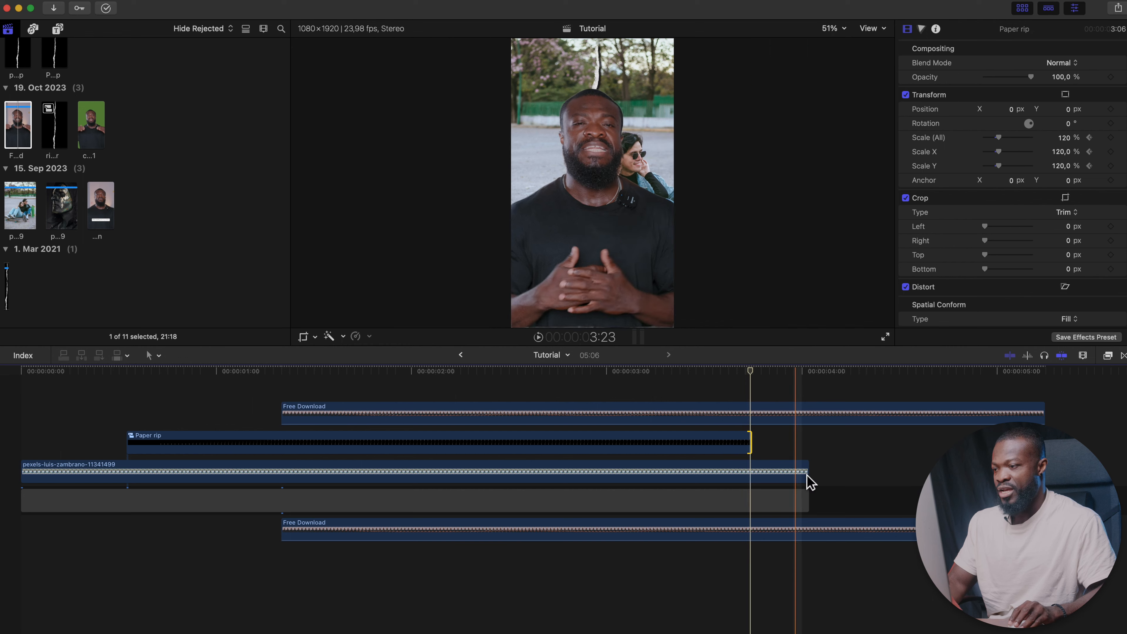
{"action": "left_click_drag", "start_coordinate": [807, 473], "coordinate": [751, 472]}
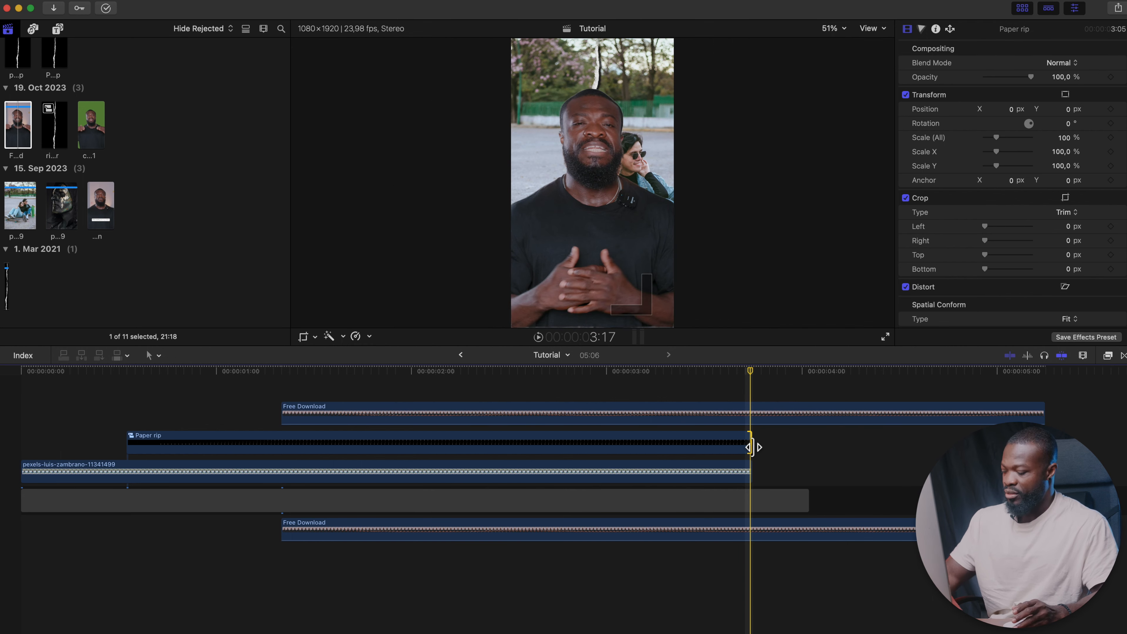
Add the default transition to the ends of the Paper rip and couple photo clips, and play back the fade-out
{"action": "key", "text": "super+t"}
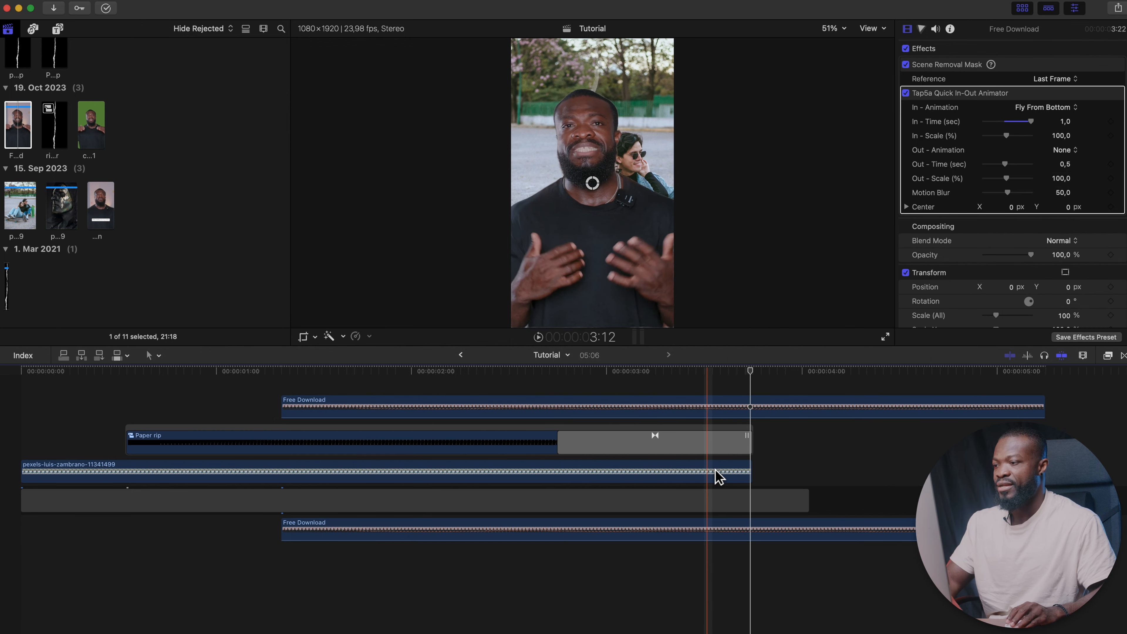
{"action": "left_click", "coordinate": [751, 477]}
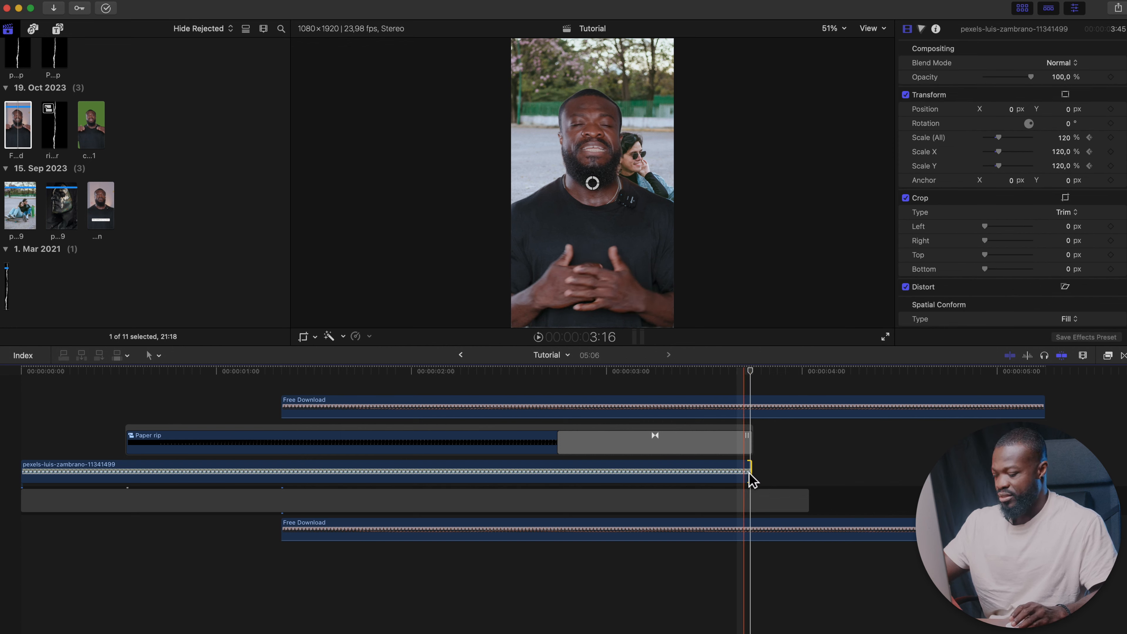
{"action": "key", "text": "super+t"}
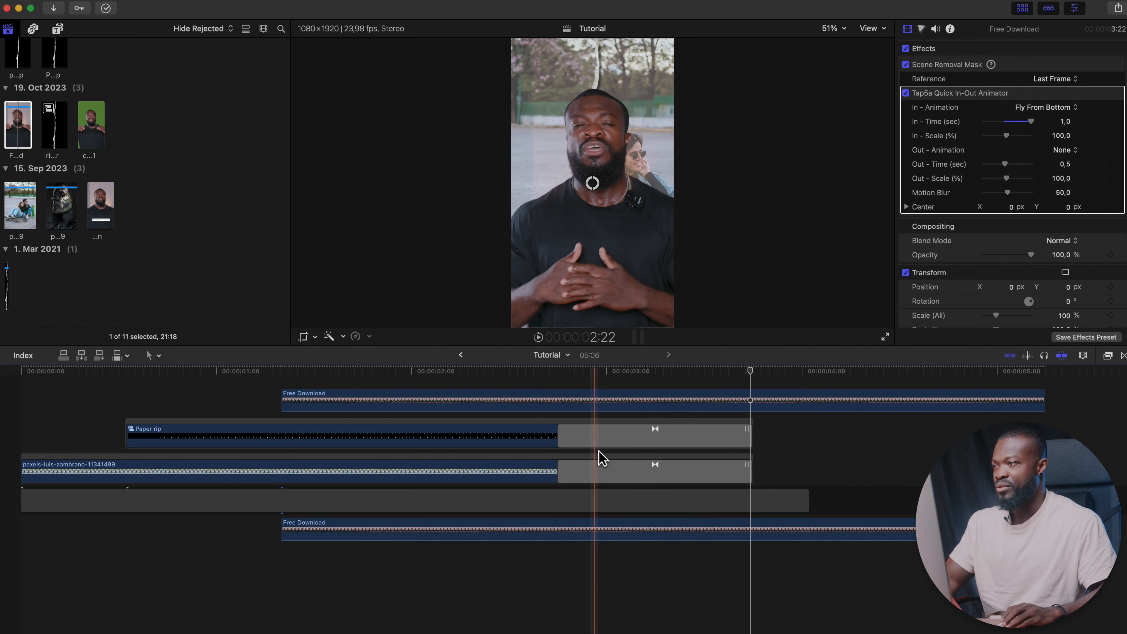
{"action": "left_click", "coordinate": [531, 373]}
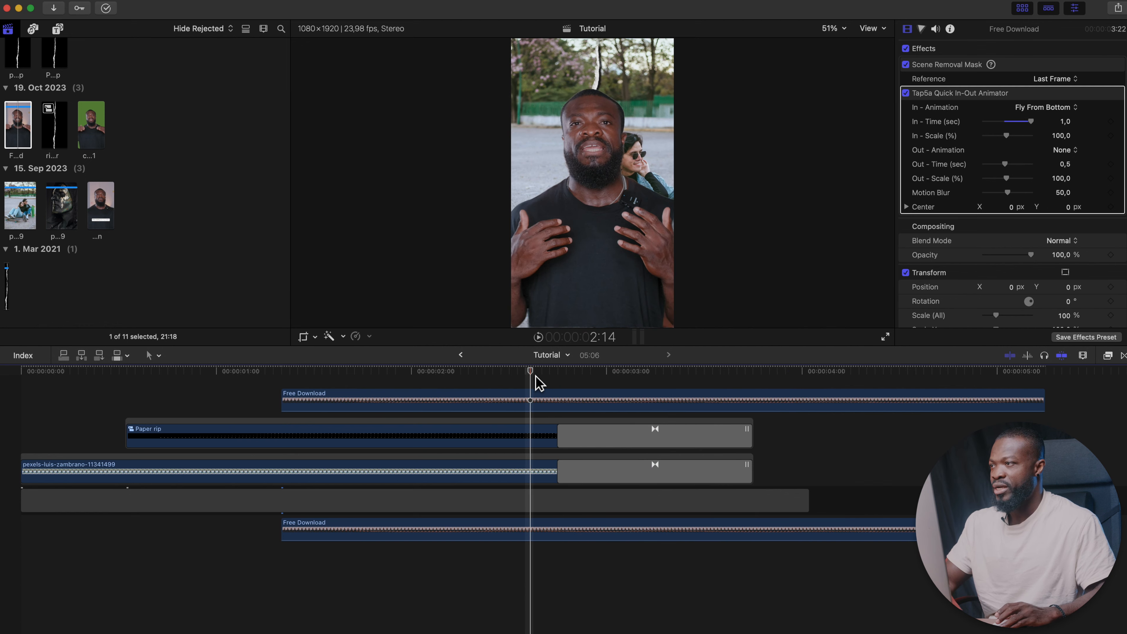
{"action": "key", "text": "space"}
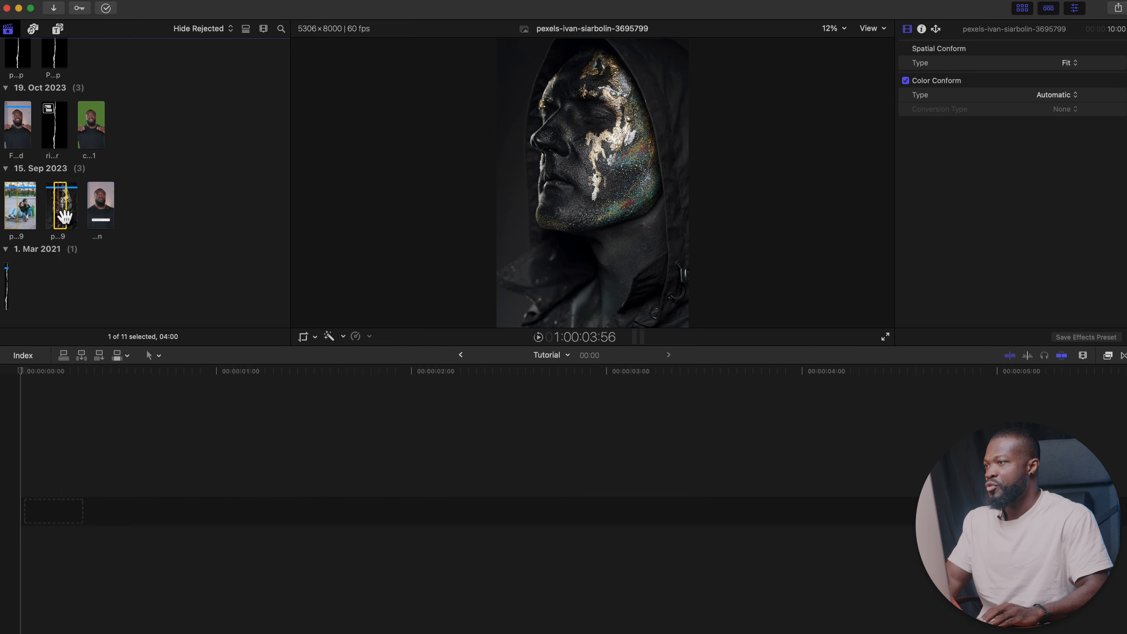
Add the pexels-ivan-siarbolin-3695799 photo at the start of the empty Tutorial timeline and set its Spatial Conform type to Fill
{"action": "left_click_drag", "start_coordinate": [65, 216], "coordinate": [32, 511]}
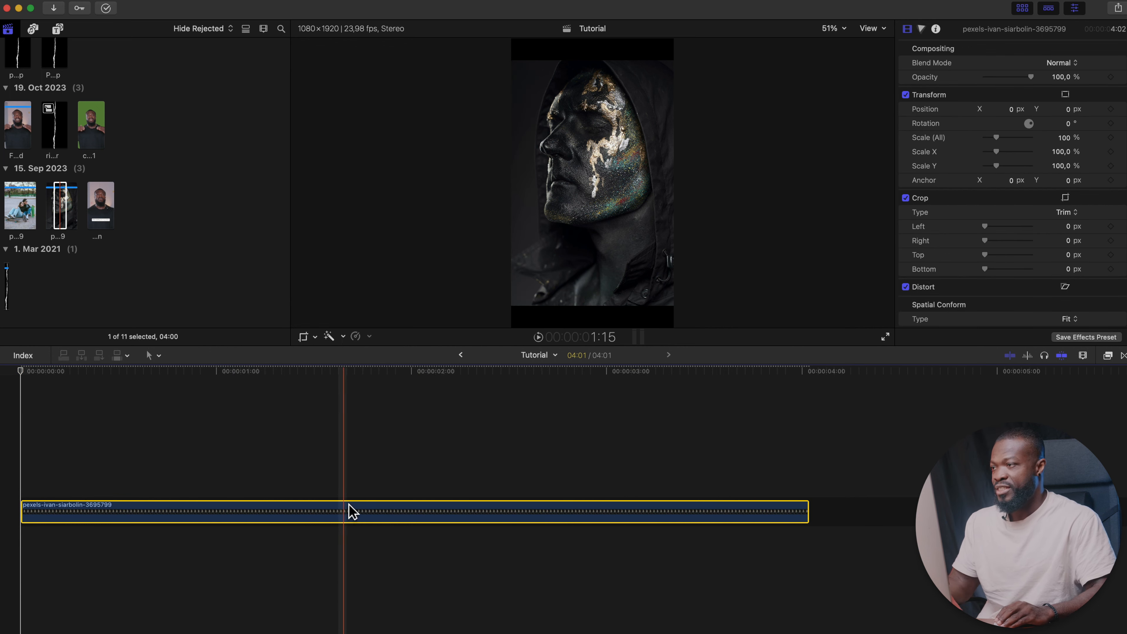
{"action": "left_click", "coordinate": [360, 448]}
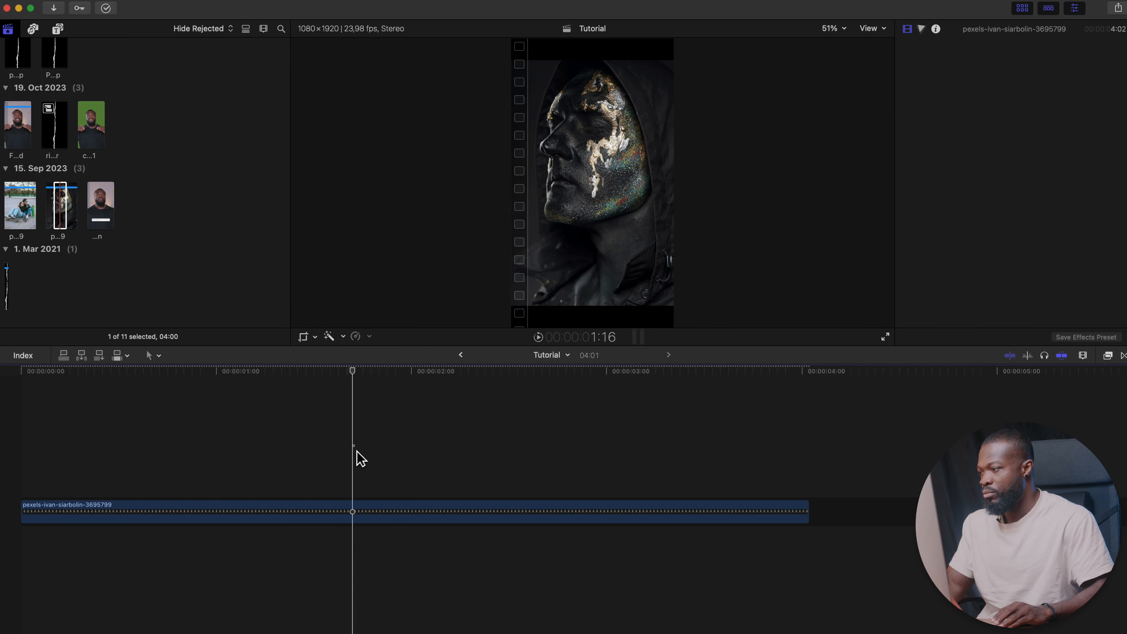
{"action": "scroll", "coordinate": [1029, 242], "scroll_direction": "down", "scroll_amount": 3}
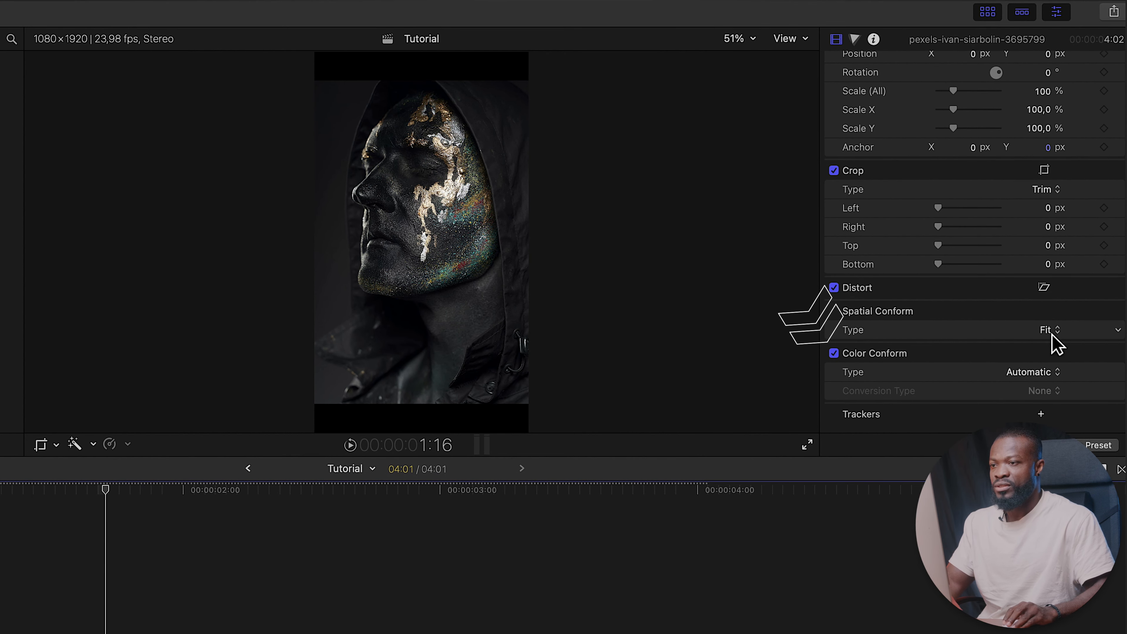
{"action": "left_click", "coordinate": [1050, 350]}
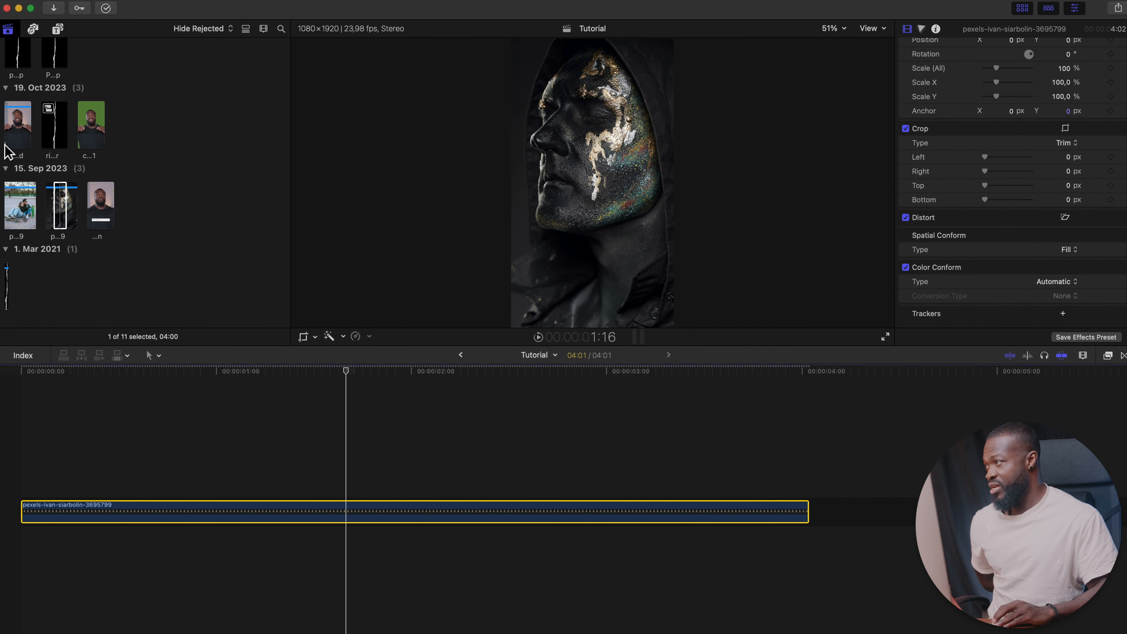
Place the Free Download clip above the hooded-face photo, starting at the beginning of the timeline
{"action": "left_click_drag", "start_coordinate": [17, 135], "coordinate": [19, 160]}
{"action": "left_click_drag", "start_coordinate": [34, 387], "coordinate": [40, 453]}
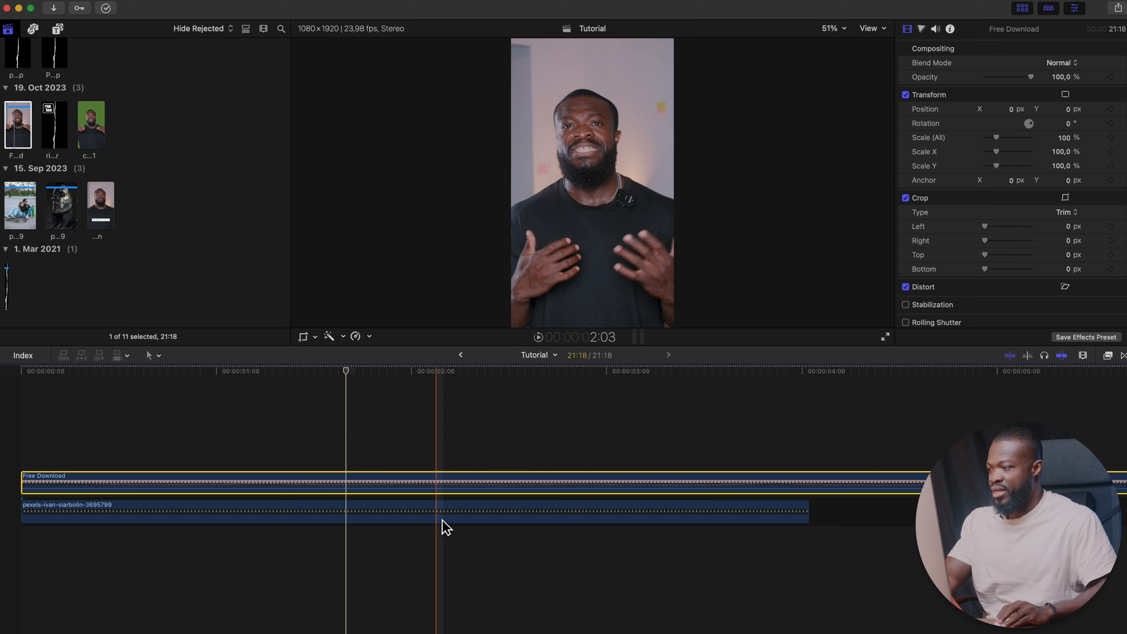
{"action": "left_click", "coordinate": [462, 478]}
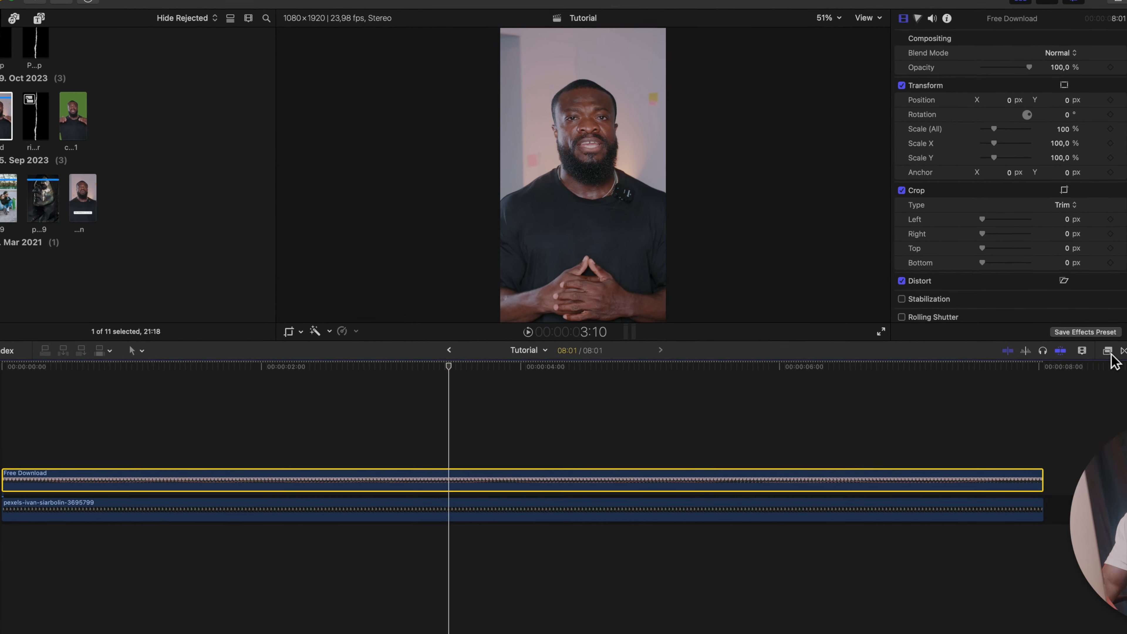
Apply the Scene Removal Mask to the Free Download clip above the hooded-face photo and set its Reference to Last Frame
{"action": "left_click", "coordinate": [1109, 351]}
{"action": "left_click", "coordinate": [944, 441]}
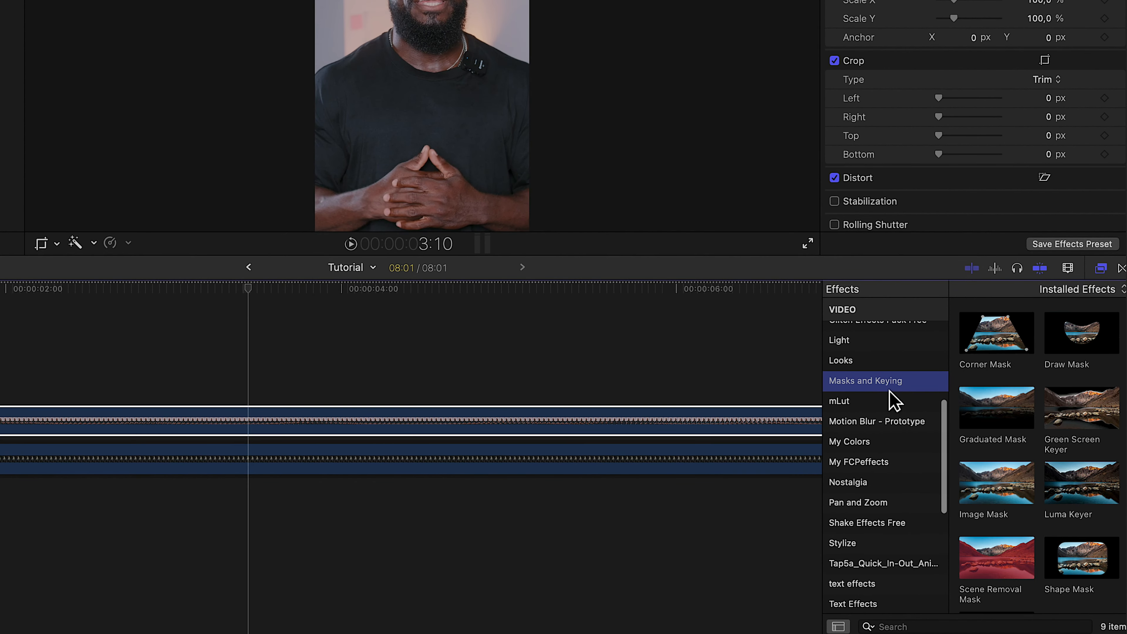
{"action": "left_click_drag", "start_coordinate": [1003, 560], "coordinate": [397, 428]}
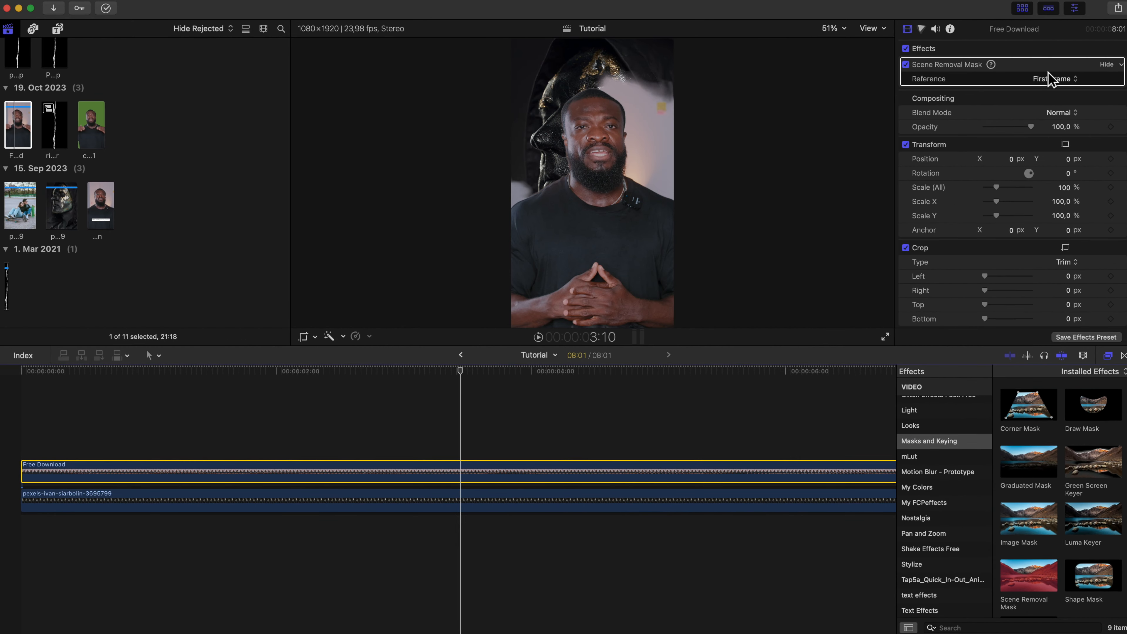
{"action": "left_click", "coordinate": [1057, 80]}
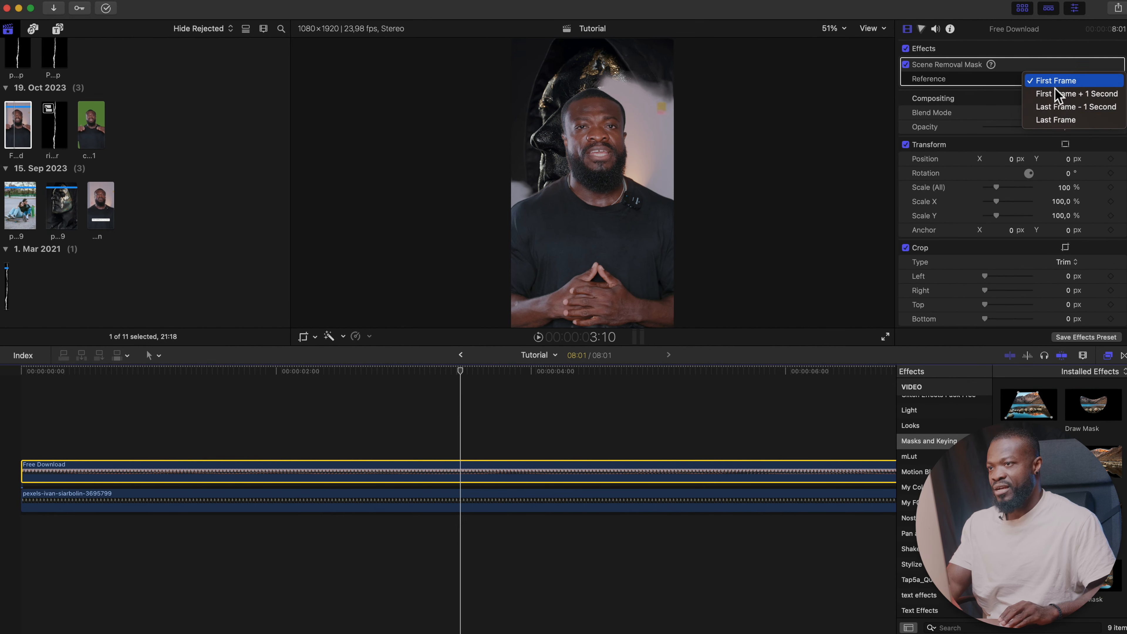
{"action": "left_click", "coordinate": [1057, 119]}
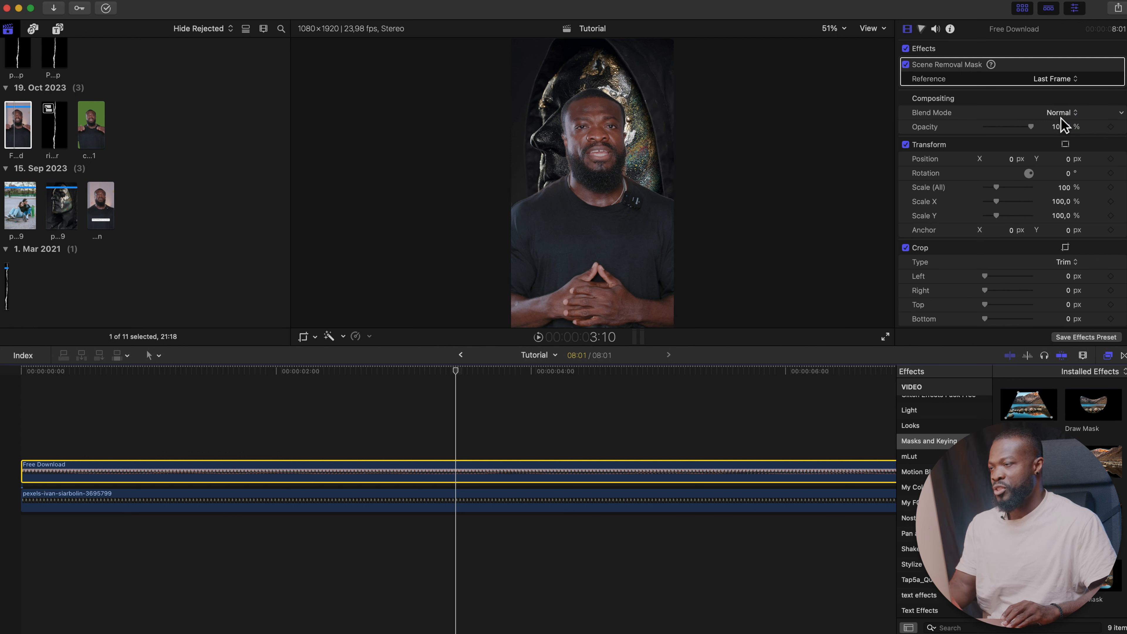
Apply the Tap5a Quick In-Out Animator effect to the Free Download clip above the hooded-face photo
{"action": "left_click", "coordinate": [39, 473]}
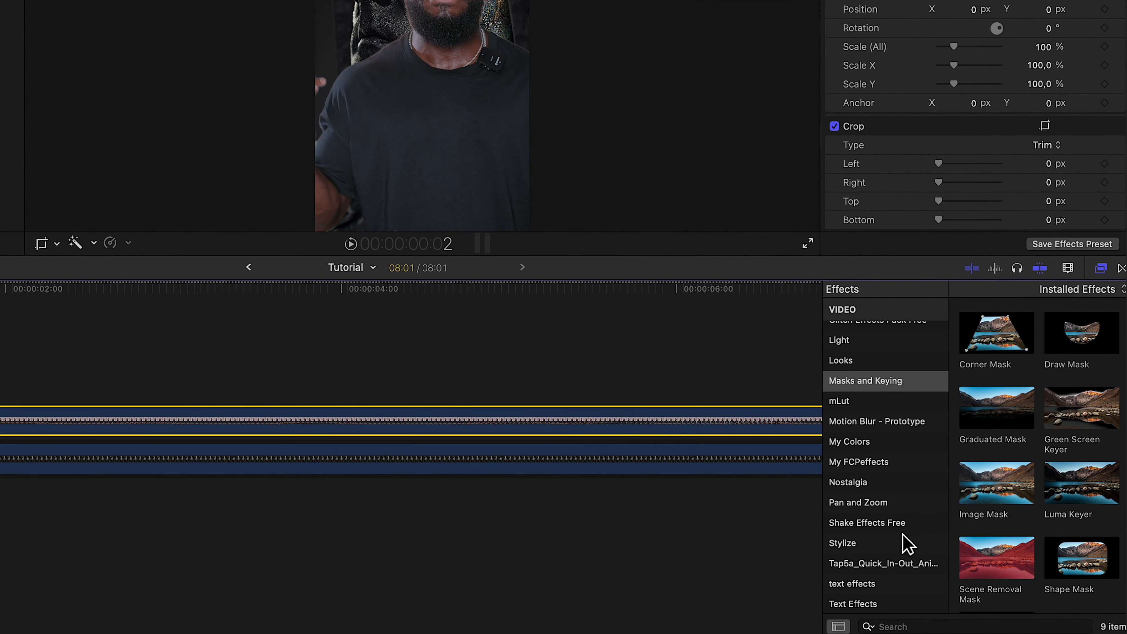
{"action": "left_click", "coordinate": [886, 568]}
{"action": "left_click_drag", "start_coordinate": [1023, 371], "coordinate": [344, 424]}
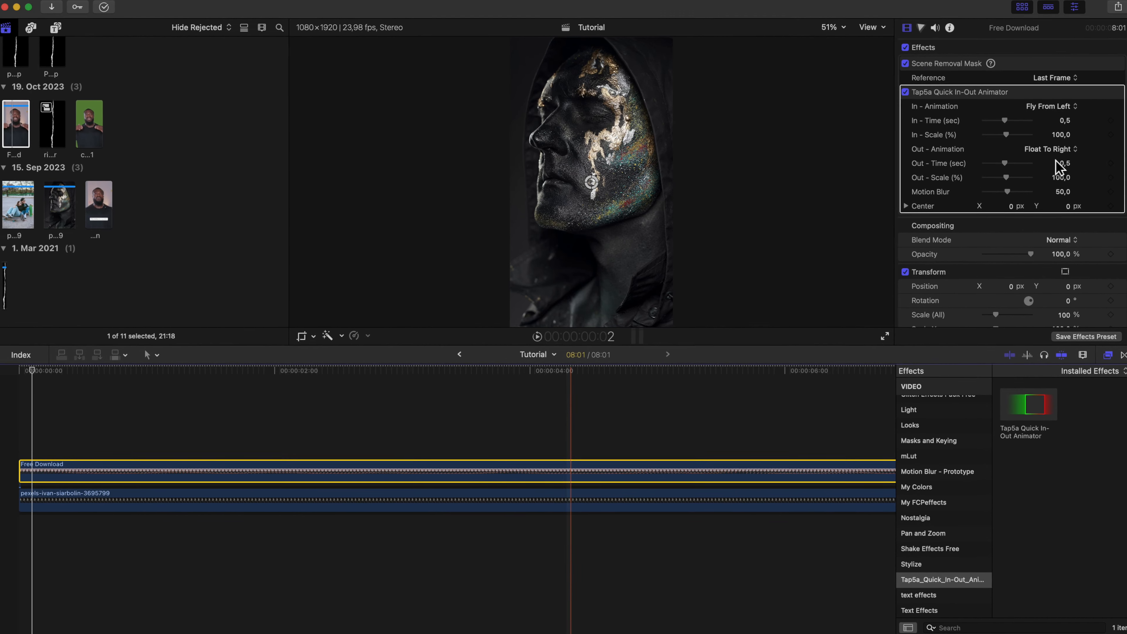
Set the clip's in animation to Fly From Bottom over 1.0 second and its out animation to None, and preview the entrance
{"action": "left_click", "coordinate": [1056, 111]}
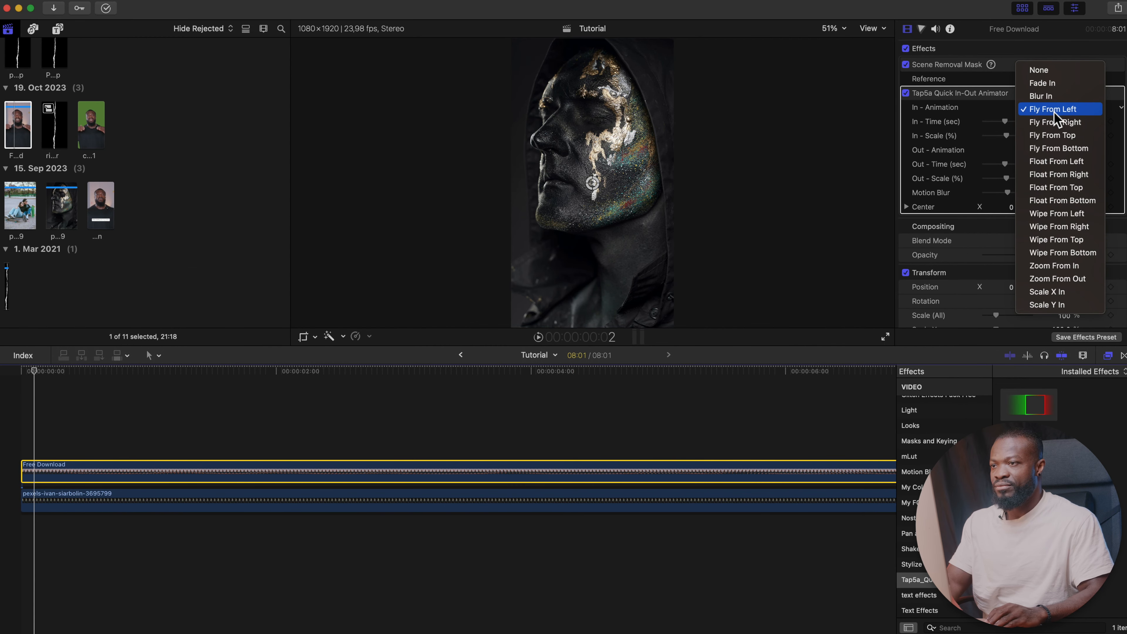
{"action": "left_click", "coordinate": [1059, 150]}
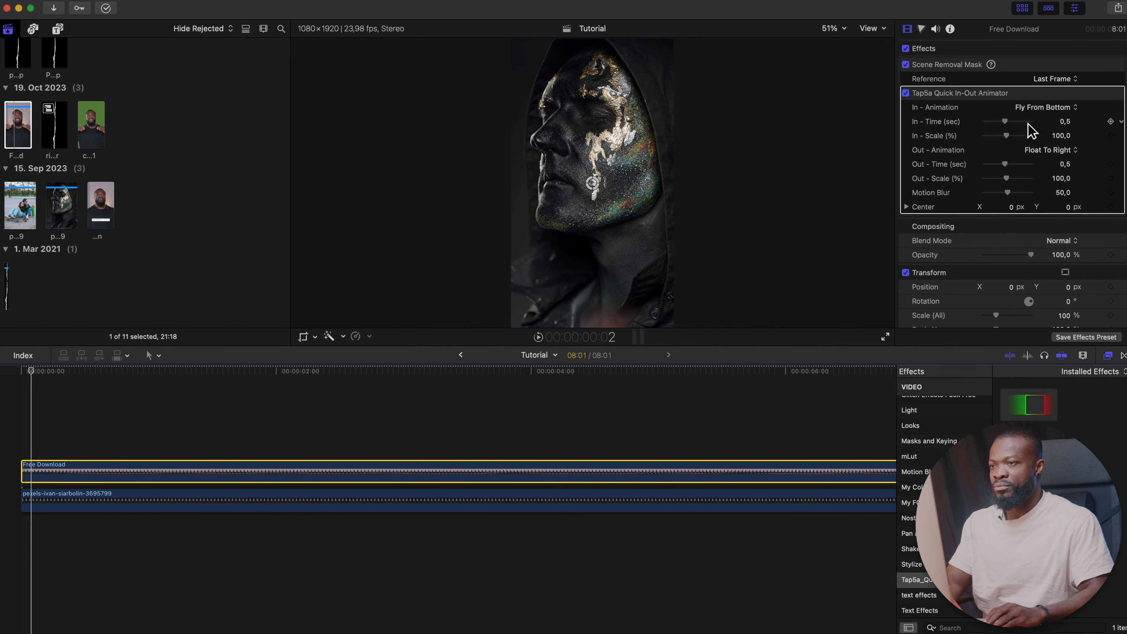
{"action": "left_click", "coordinate": [1054, 151]}
{"action": "left_click", "coordinate": [1037, 48]}
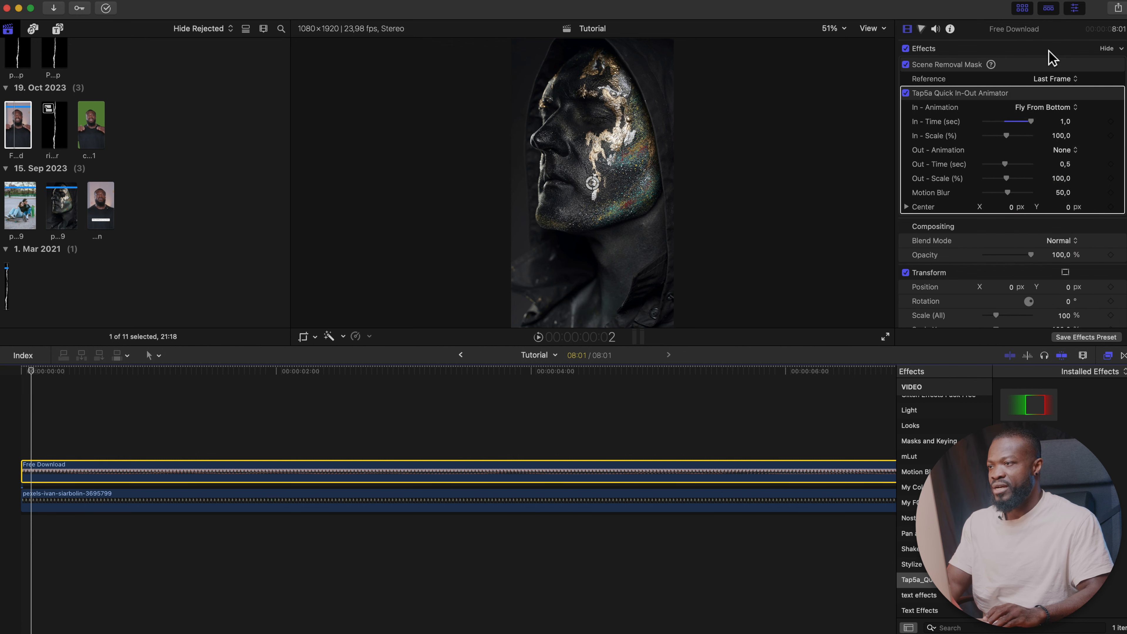
{"action": "left_click", "coordinate": [22, 446]}
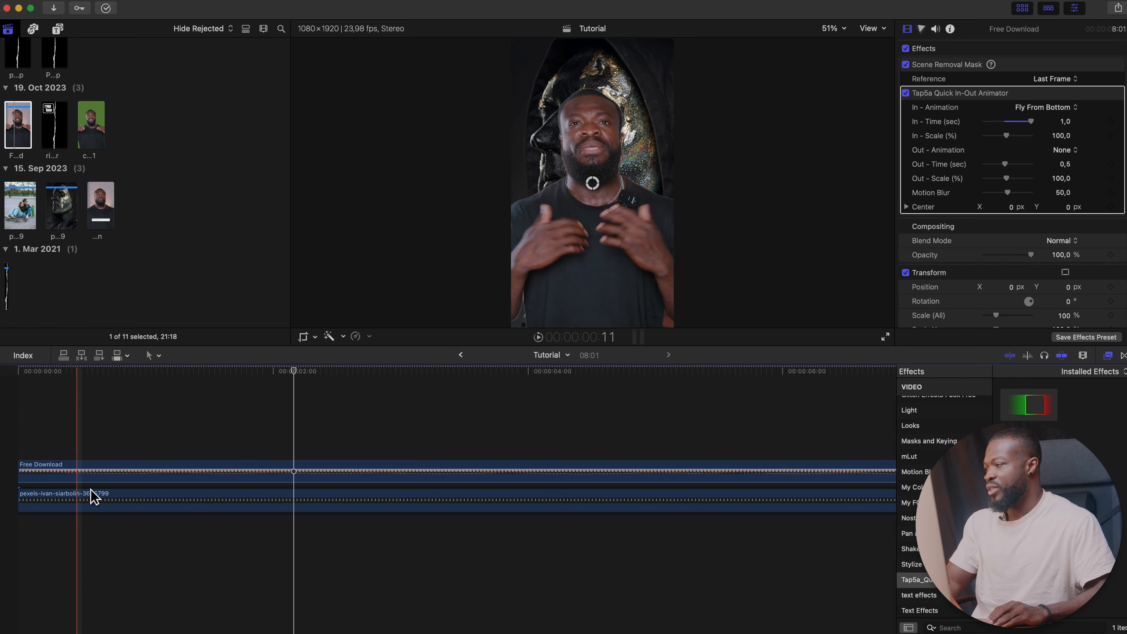
Apply the Gaussian blur to the hooded-face photo and keyframe its Amount from 0 at the start to 65.33 about one second in
{"action": "left_click", "coordinate": [86, 506]}
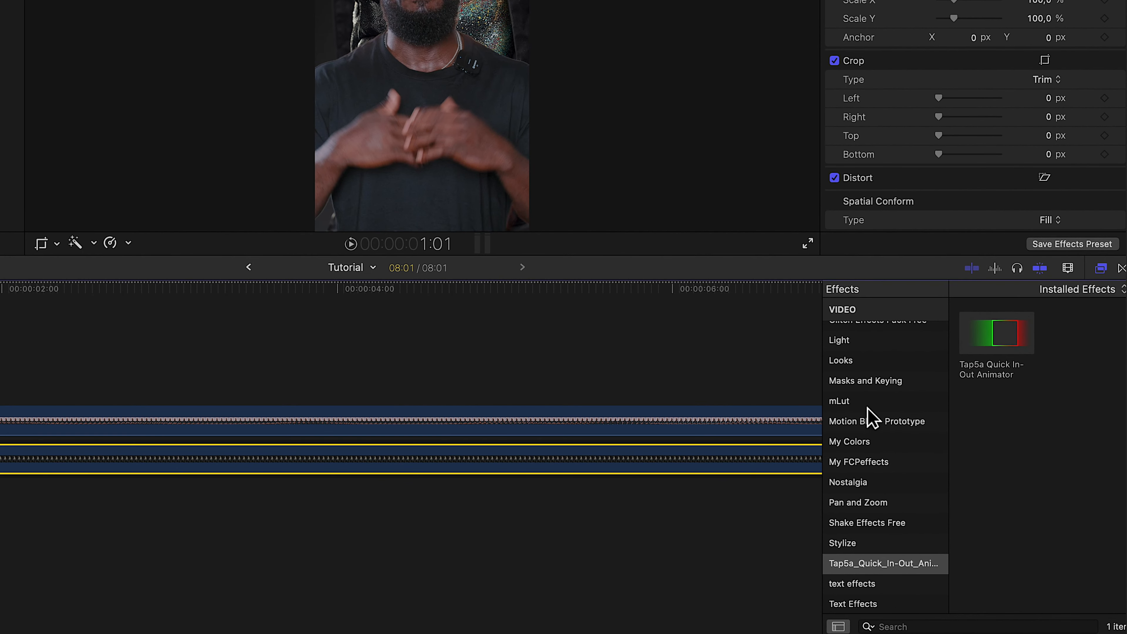
{"action": "scroll", "coordinate": [867, 413], "scroll_direction": "up", "scroll_amount": 10}
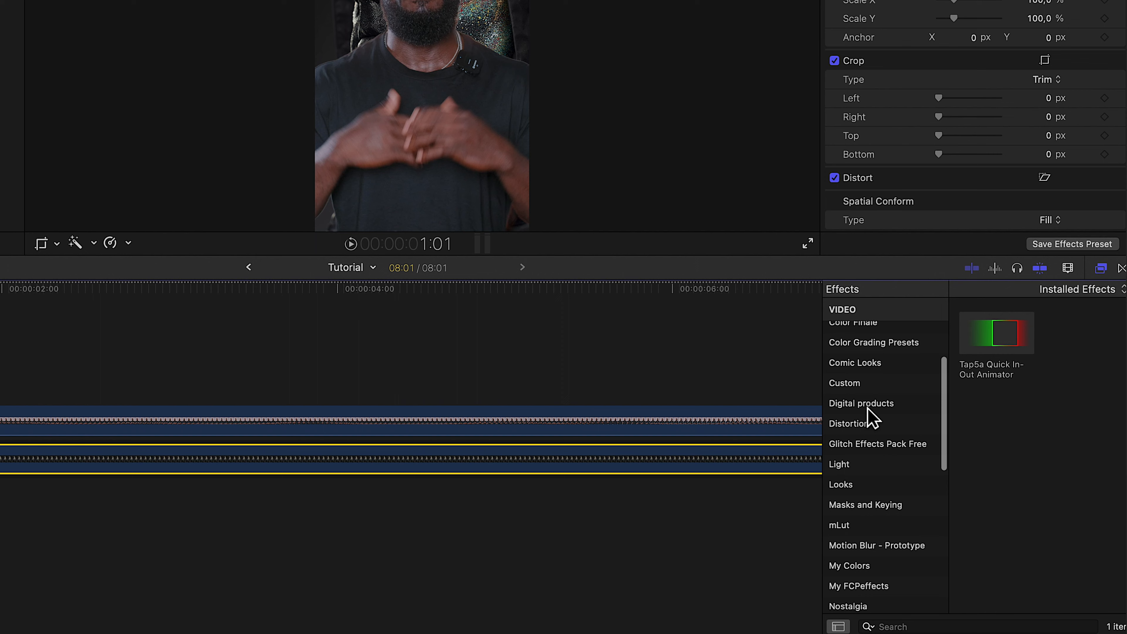
{"action": "left_click", "coordinate": [868, 424]}
{"action": "left_click_drag", "start_coordinate": [1009, 421], "coordinate": [461, 466]}
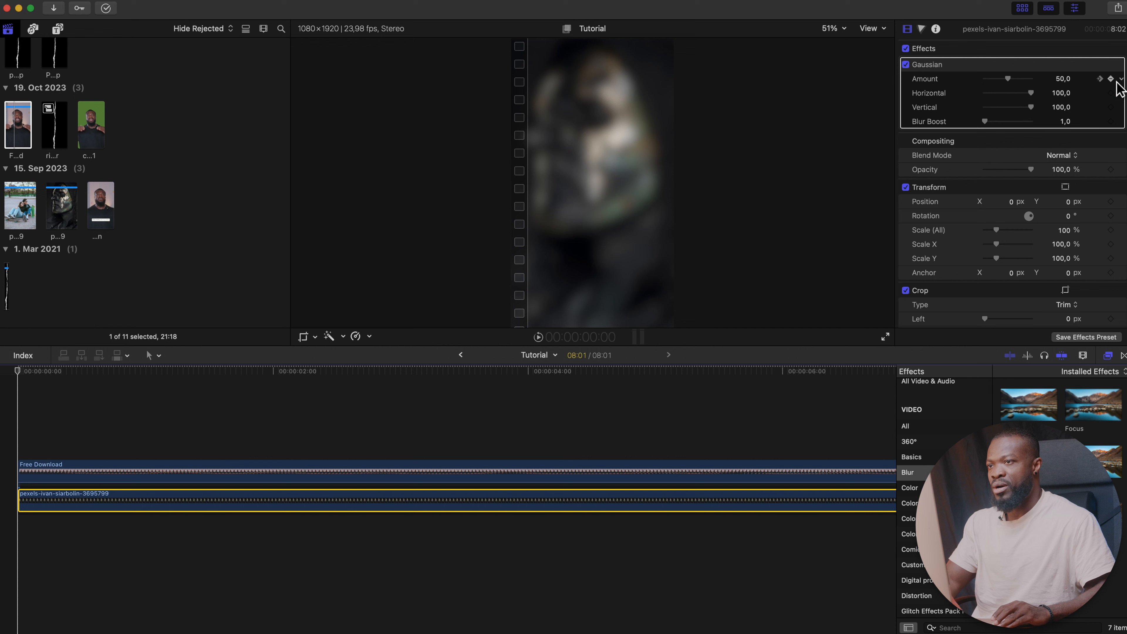
{"action": "left_click_drag", "start_coordinate": [993, 87], "coordinate": [974, 88]}
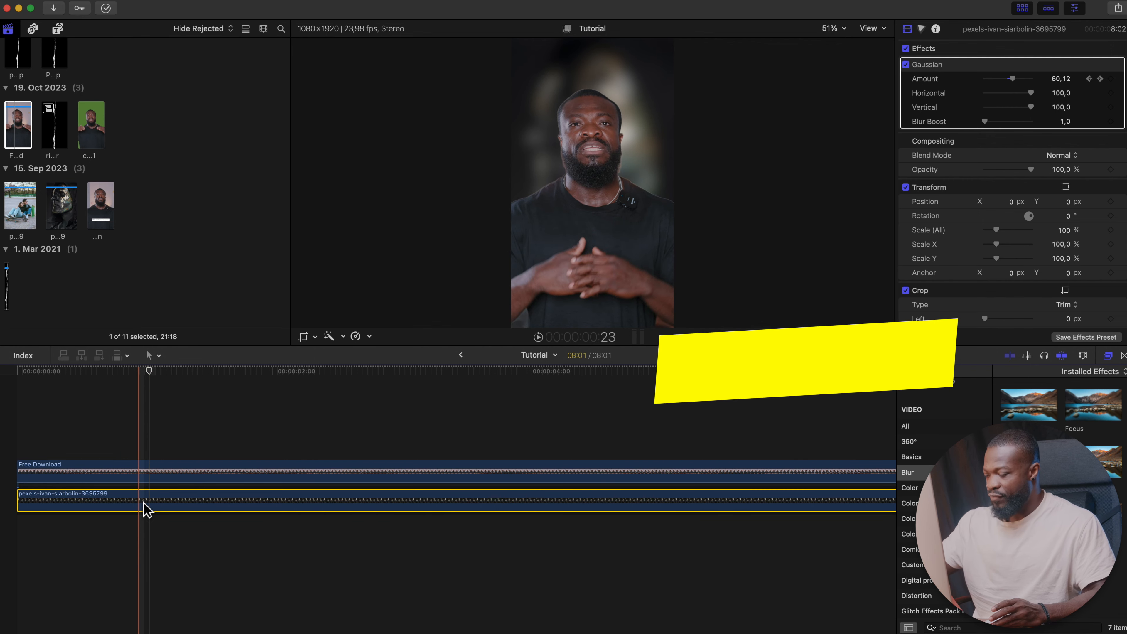
Set the curve between the photo's two Gaussian Amount keyframes to Ease in its video animation, and preview the blur
{"action": "key", "text": "ctrl+v"}
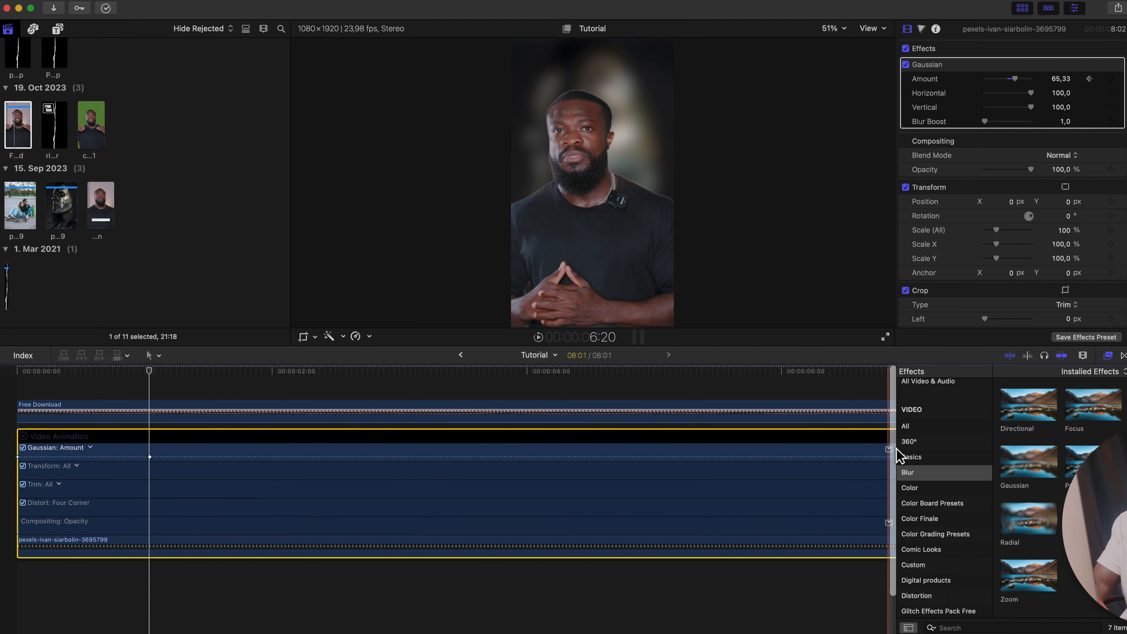
{"action": "left_click", "coordinate": [1110, 356]}
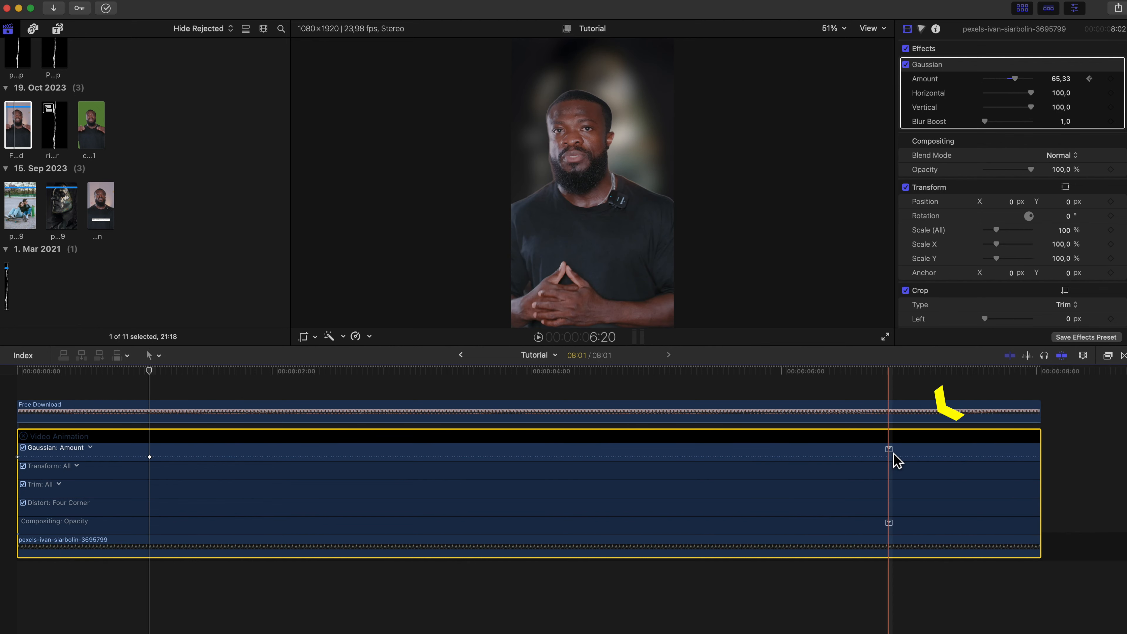
{"action": "double_click", "coordinate": [894, 454]}
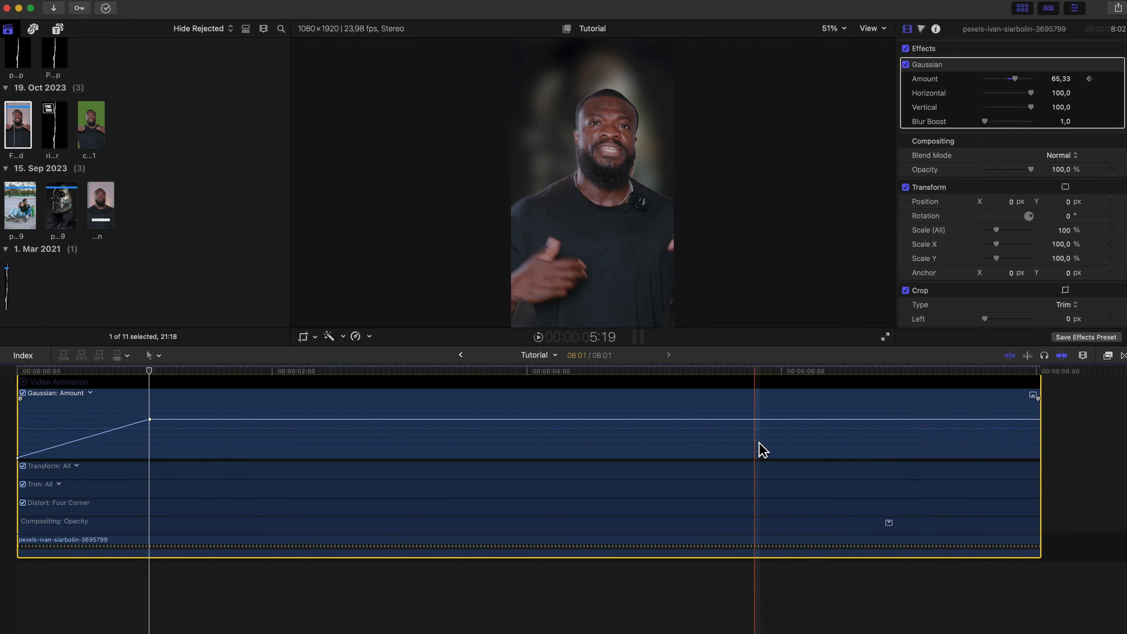
{"action": "right_click", "coordinate": [77, 446]}
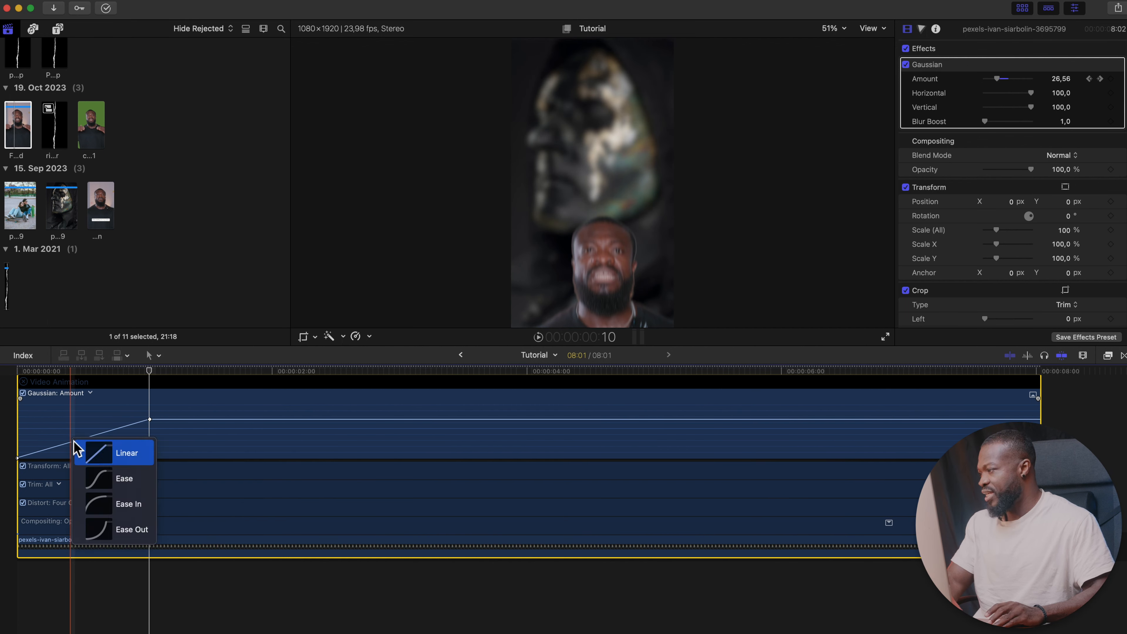
{"action": "left_click", "coordinate": [105, 487]}
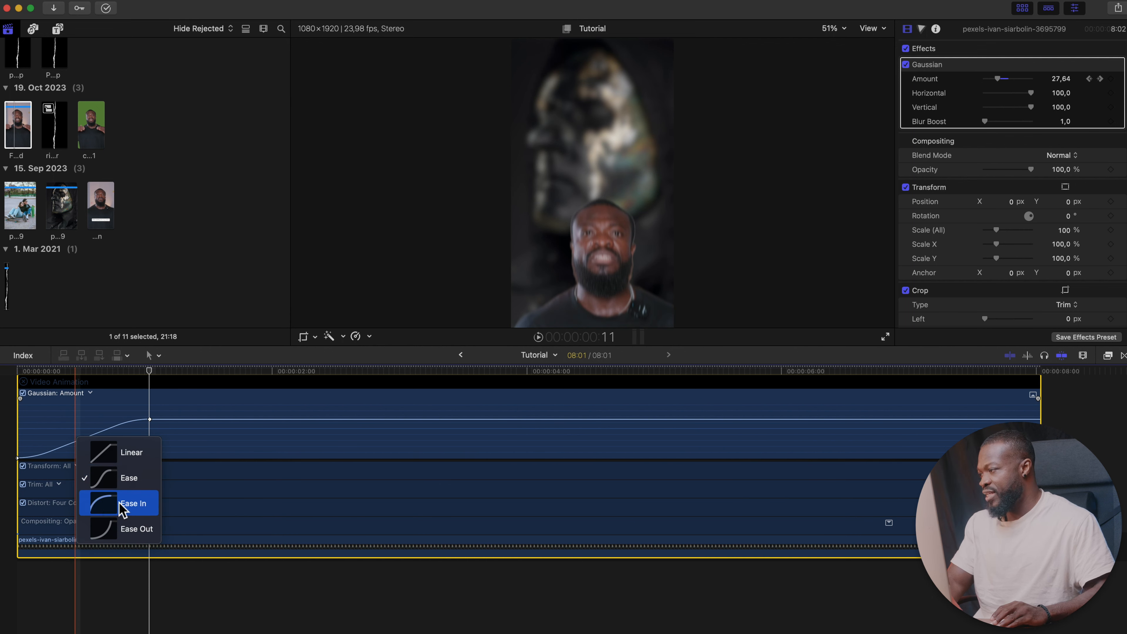
{"action": "left_click", "coordinate": [111, 481]}
{"action": "key", "text": "ctrl+v"}
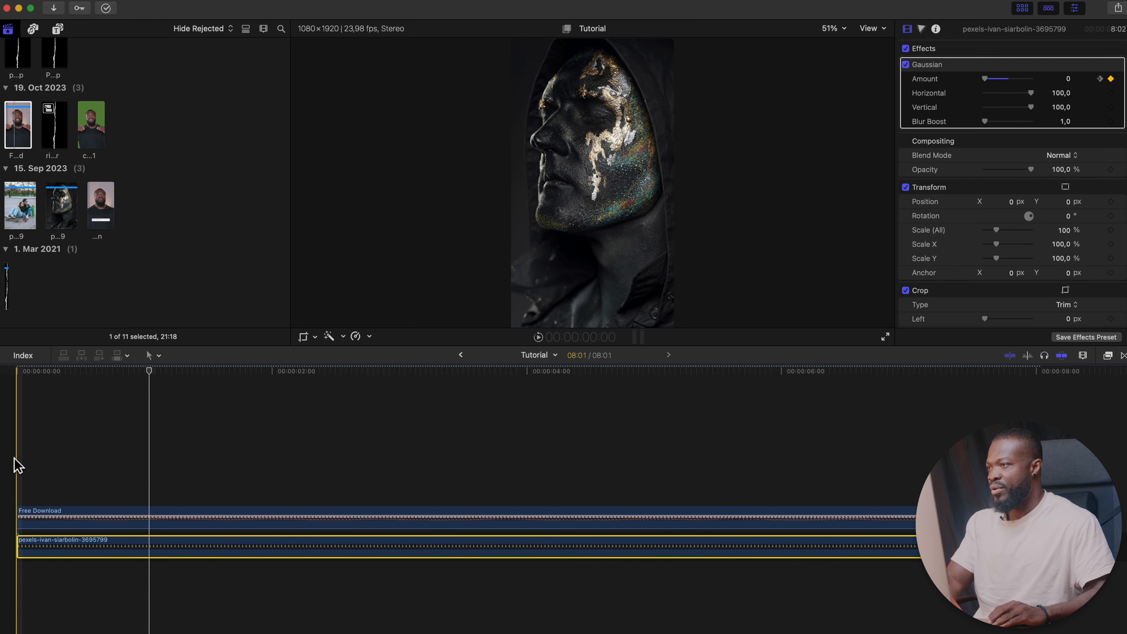
{"action": "key", "text": "space"}
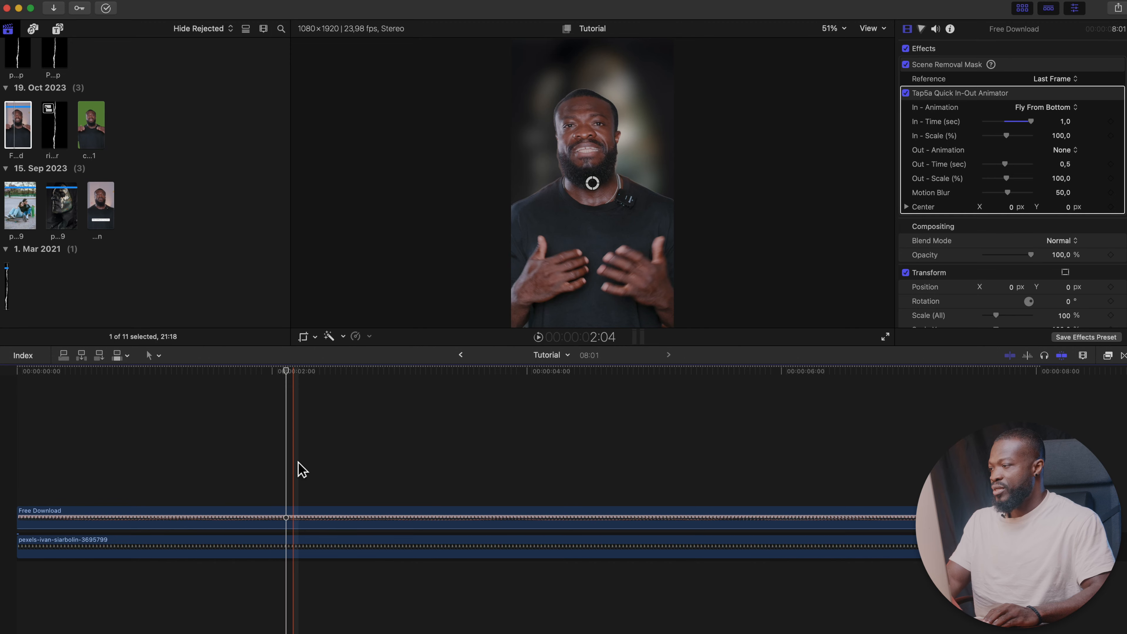
Keyframe the Free Download clip's position and scale at 2:04, set 125% scale and Y -99.1 px at 2:14, and preview the zoom
{"action": "left_click", "coordinate": [303, 518]}
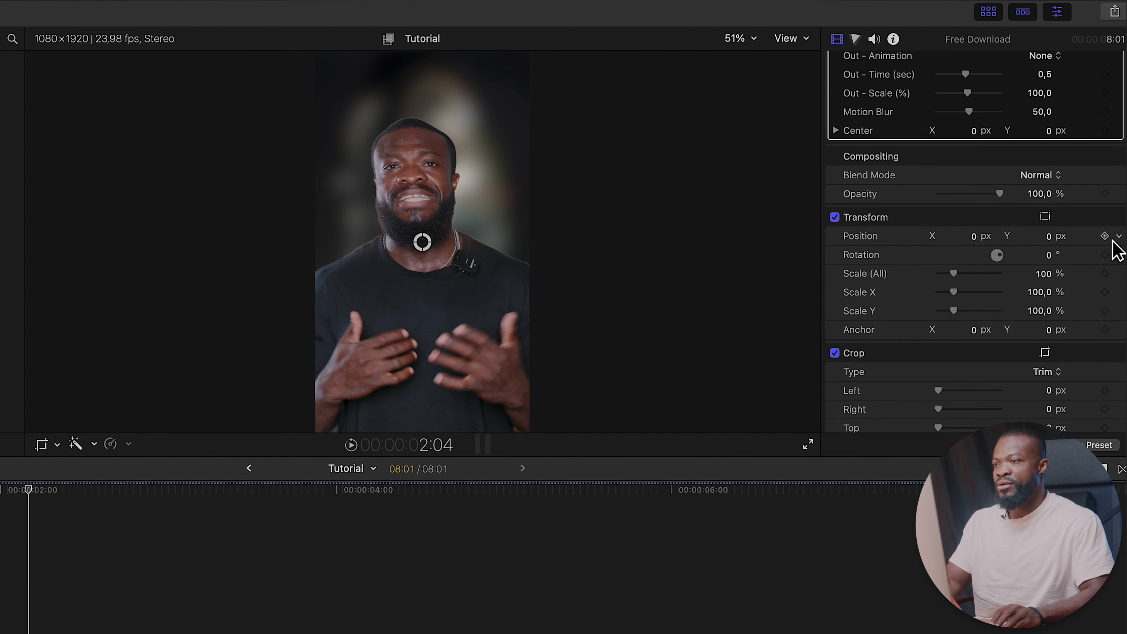
{"action": "left_click", "coordinate": [1106, 273]}
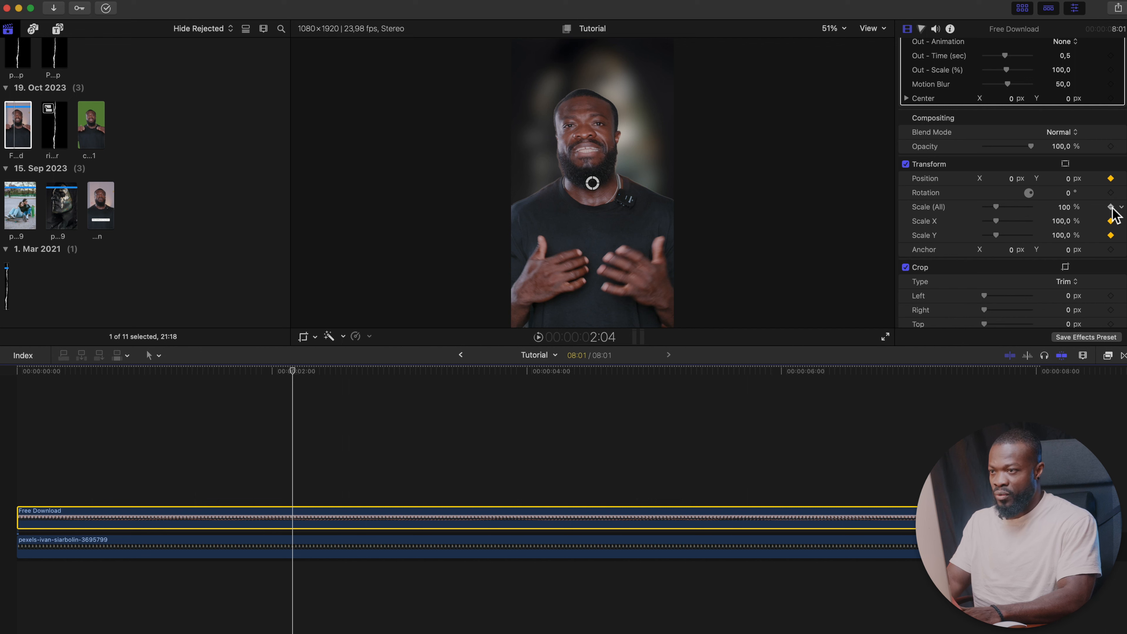
{"action": "left_click", "coordinate": [1065, 207]}
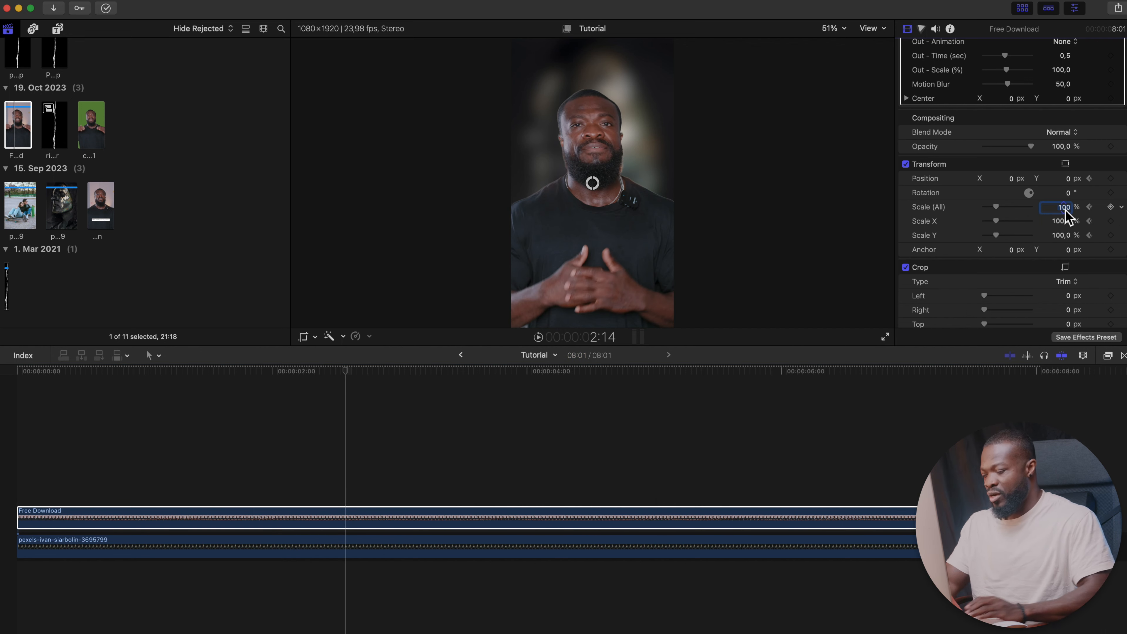
{"action": "key", "text": "Return"}
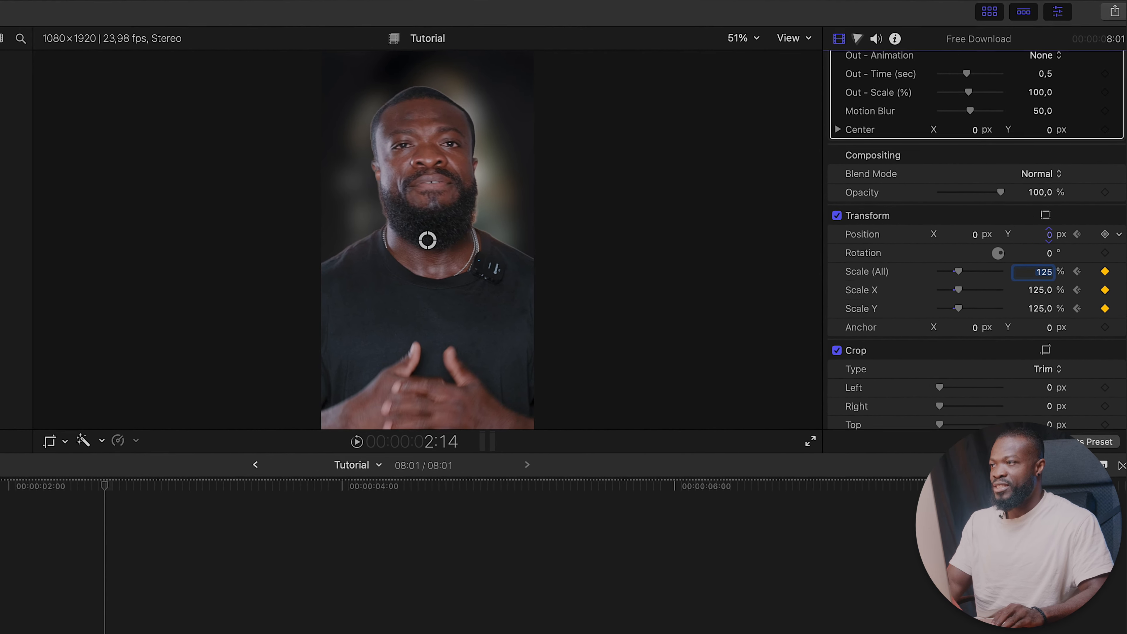
{"action": "left_click_drag", "start_coordinate": [1067, 174], "coordinate": [1067, 178]}
{"action": "left_click_drag", "start_coordinate": [1048, 235], "coordinate": [1048, 243]}
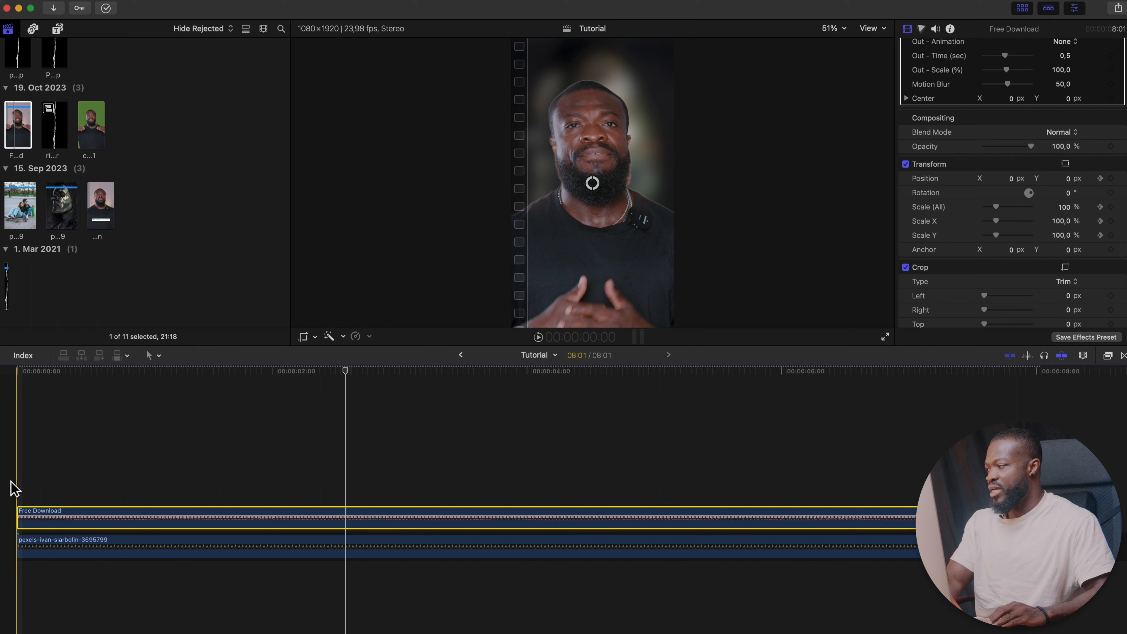
{"action": "left_click", "coordinate": [13, 482]}
{"action": "key", "text": "space"}
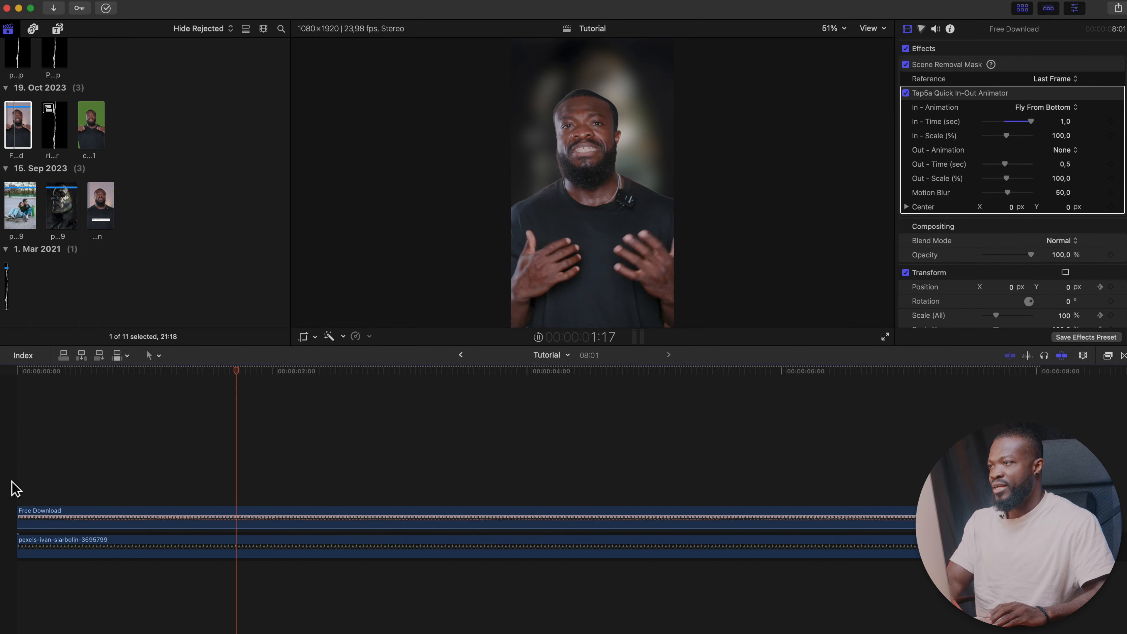
{"action": "key", "text": "space"}
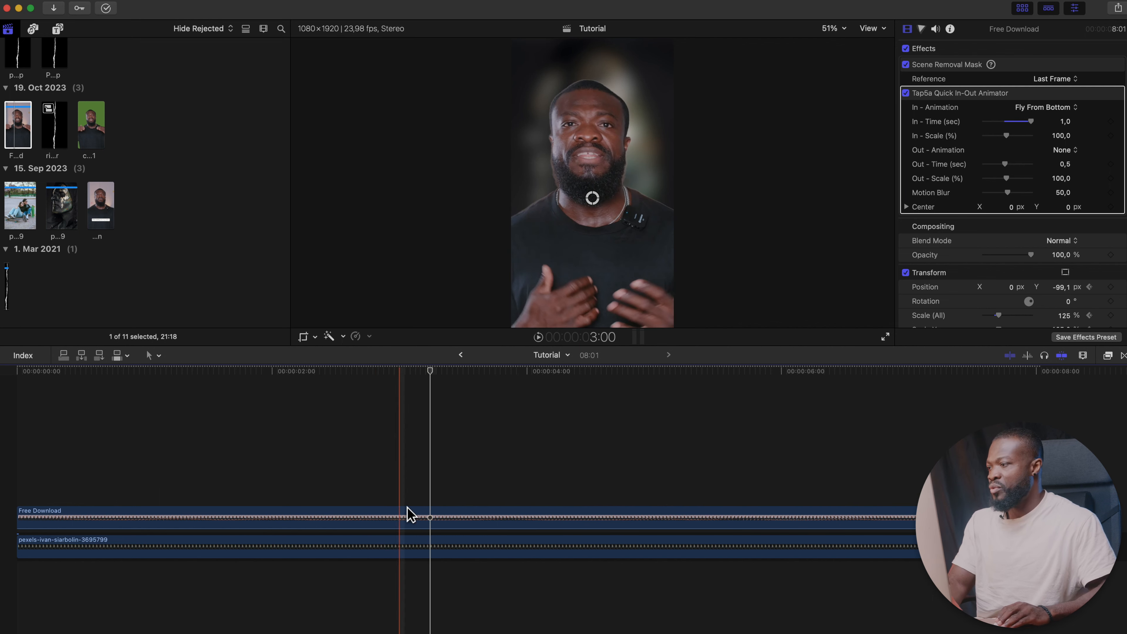
Keyframe the hooded-face photo's opacity at 100% at 2:04, lower it at 2:14 to match the zoom, and preview the dimming
{"action": "left_click", "coordinate": [393, 516]}
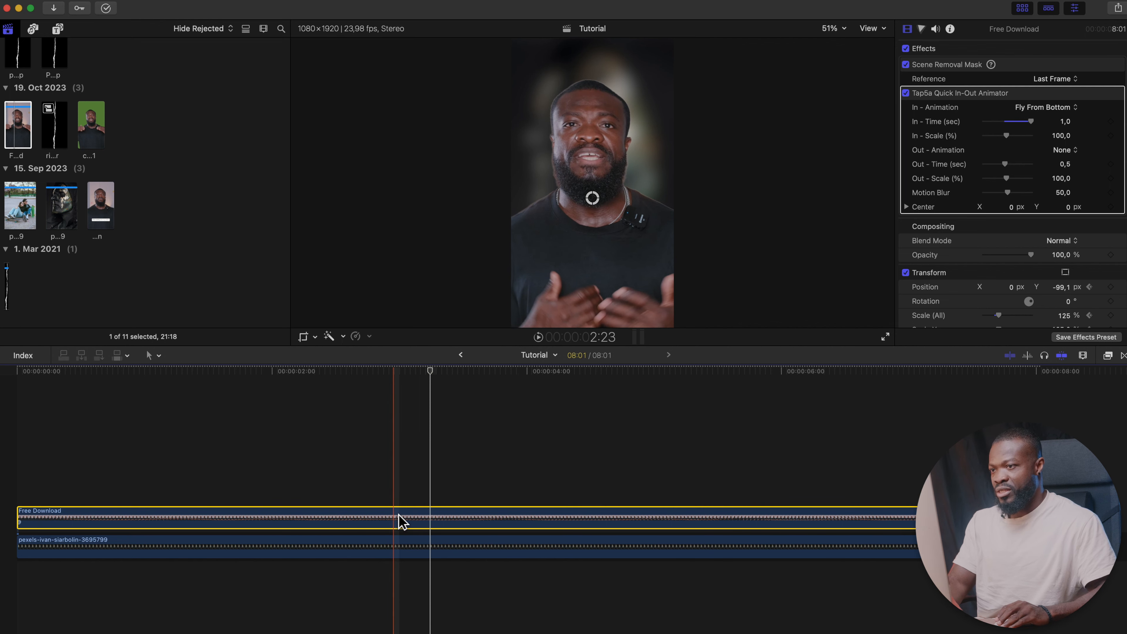
{"action": "scroll", "coordinate": [974, 268], "scroll_direction": "down", "scroll_amount": 3}
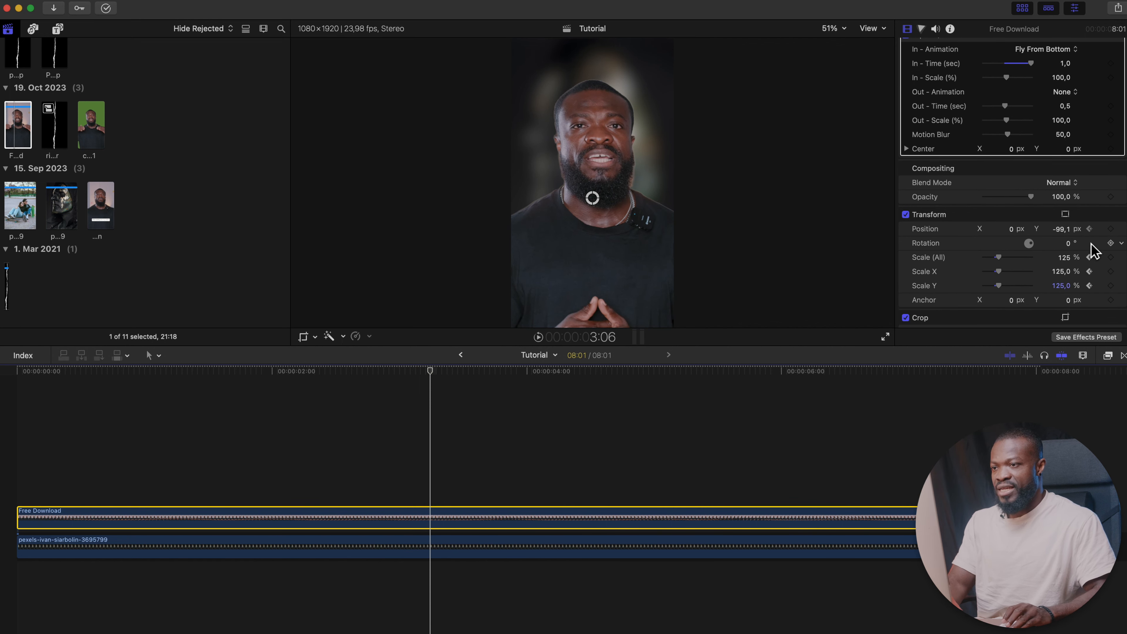
{"action": "left_click", "coordinate": [1093, 267]}
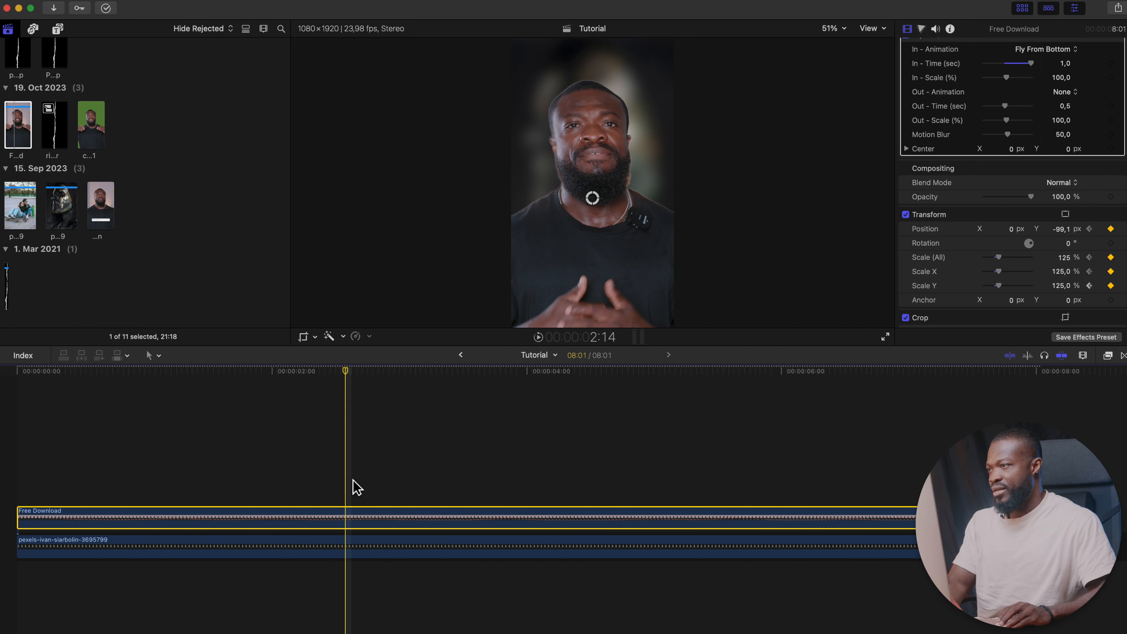
{"action": "left_click", "coordinate": [355, 557]}
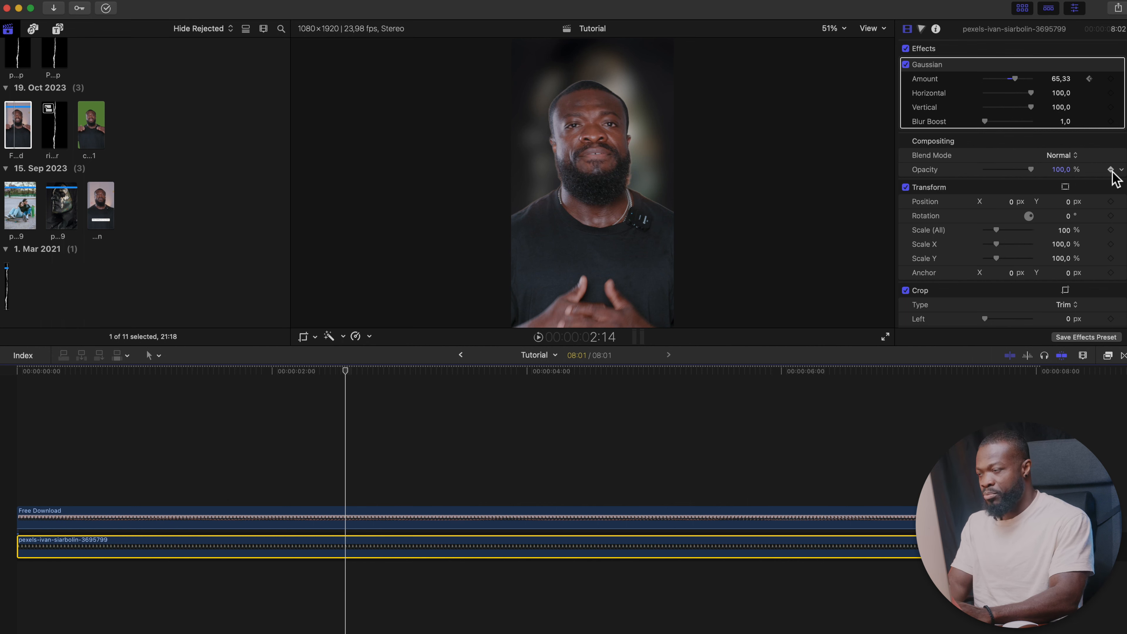
{"action": "key", "text": "shift+Left"}
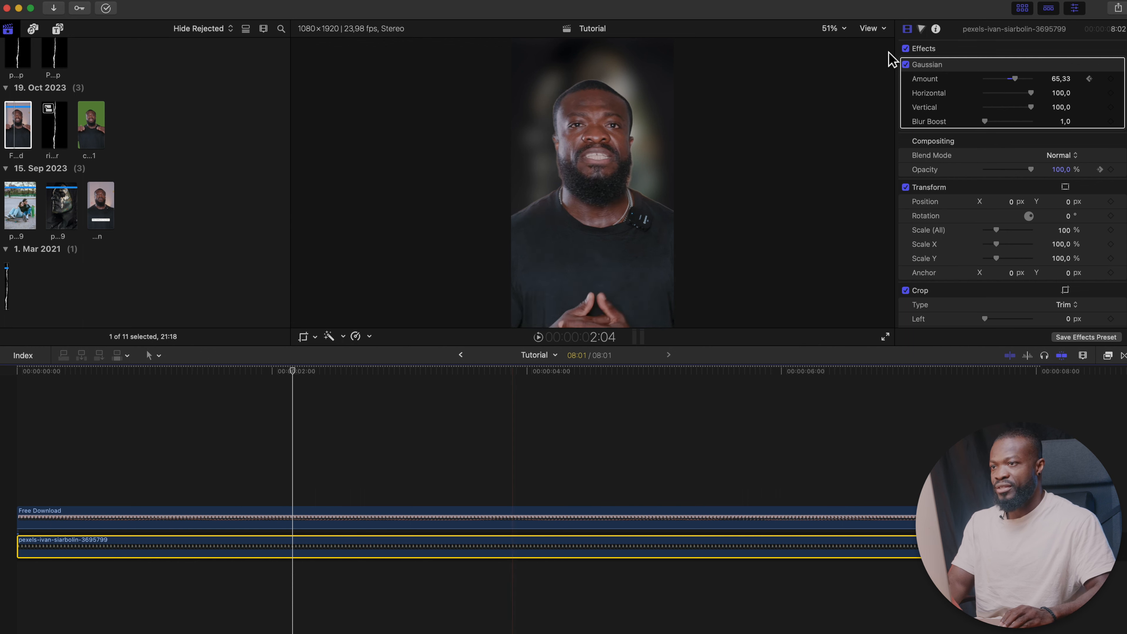
{"action": "left_click", "coordinate": [1111, 169]}
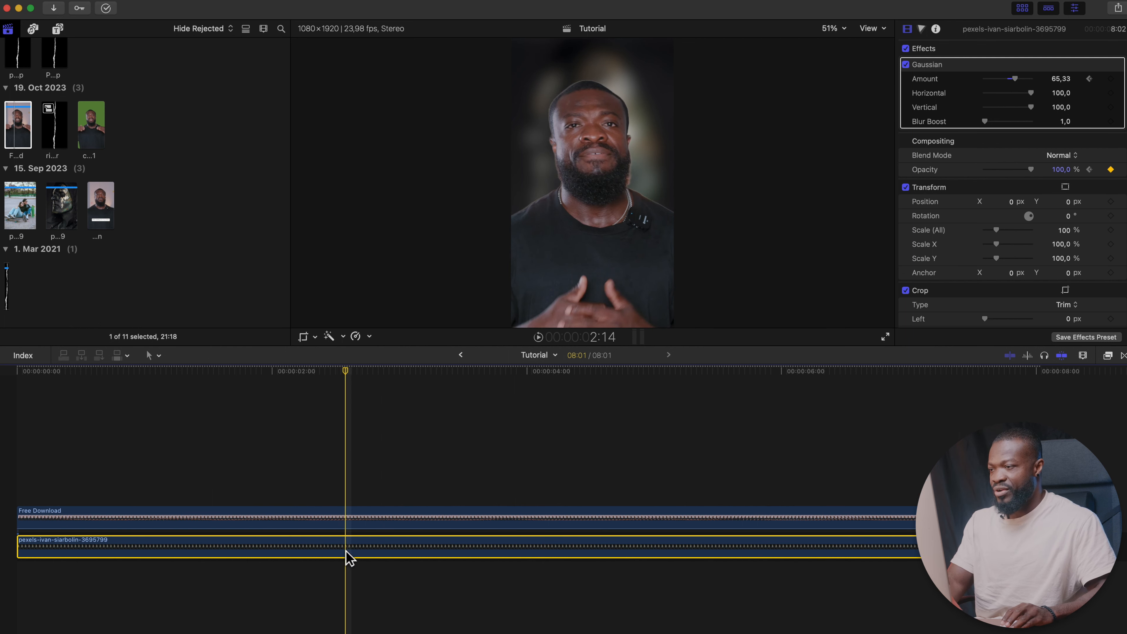
{"action": "left_click", "coordinate": [1059, 169]}
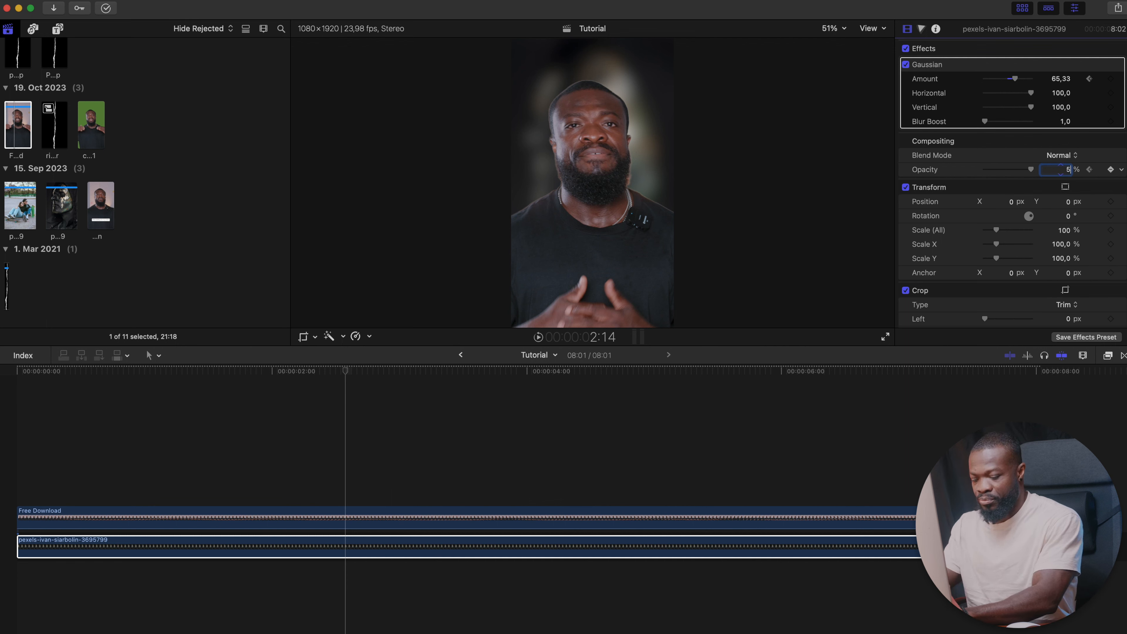
{"action": "left_click", "coordinate": [242, 490]}
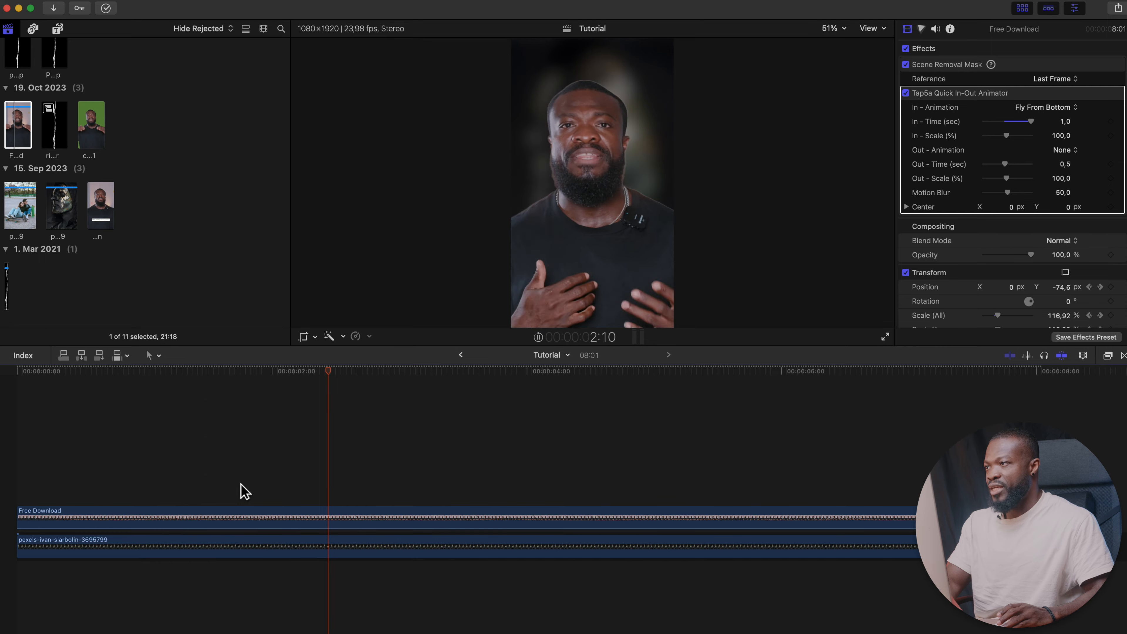
{"action": "key", "text": "space"}
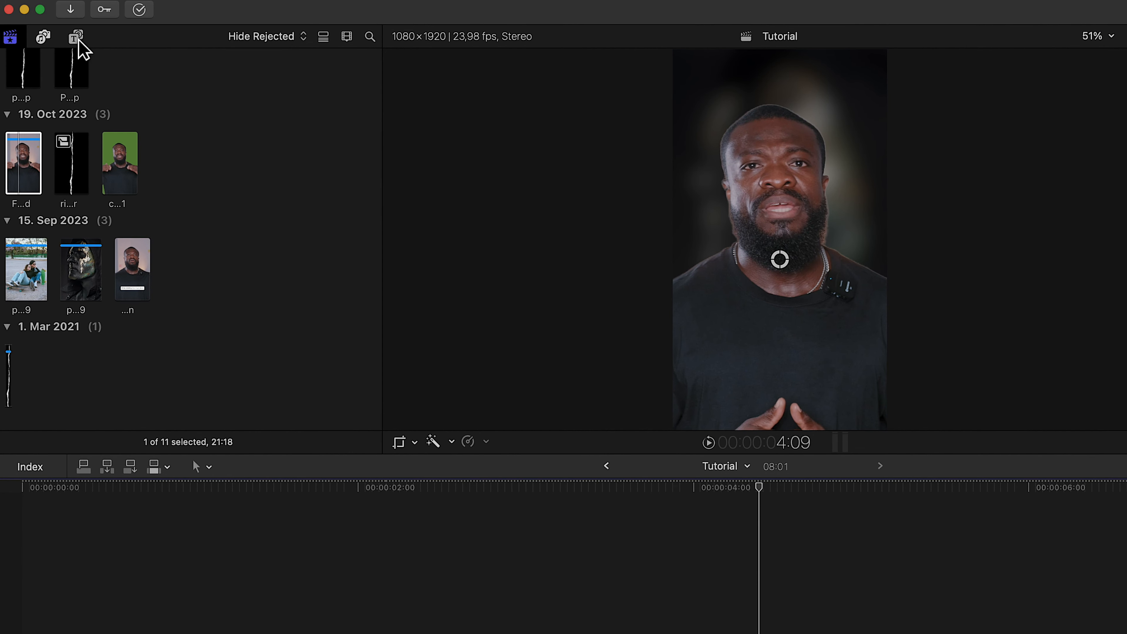
Place a Basic Title above the Free Download clip, starting at about the 4-second mark
{"action": "left_click", "coordinate": [76, 37]}
{"action": "left_click", "coordinate": [66, 57]}
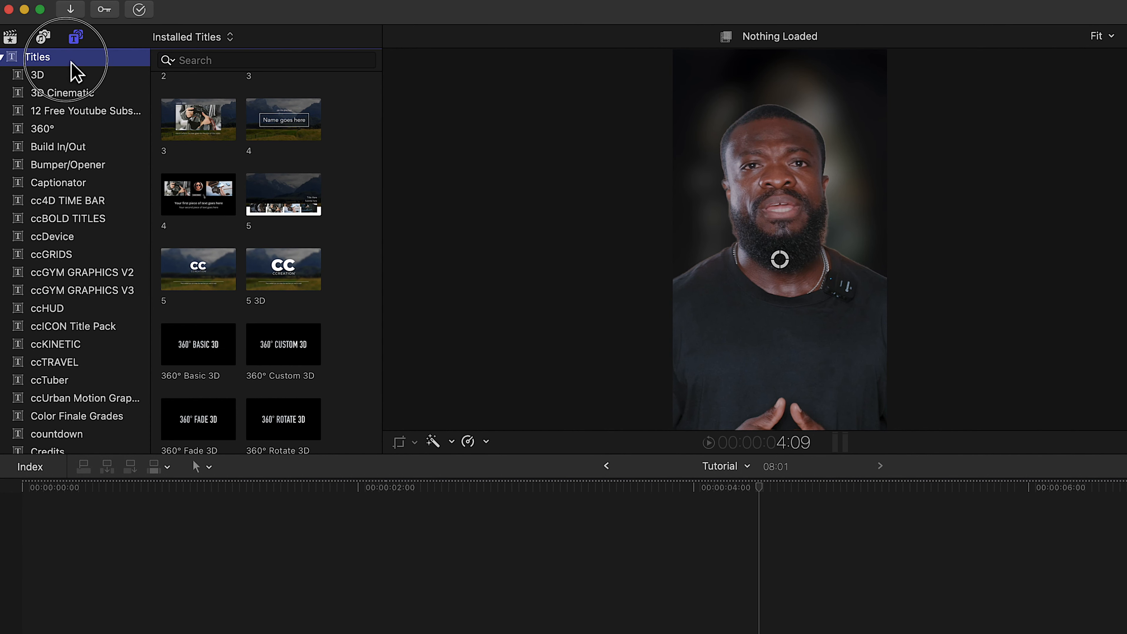
{"action": "scroll", "coordinate": [272, 285], "scroll_direction": "down", "scroll_amount": 10}
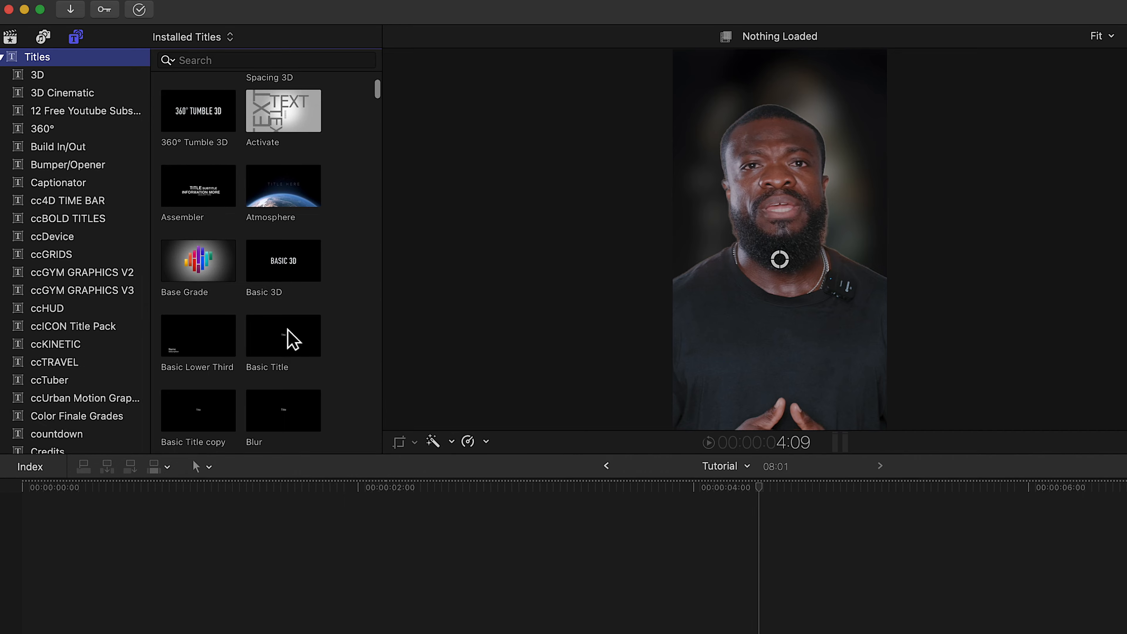
{"action": "left_click_drag", "start_coordinate": [288, 338], "coordinate": [415, 471]}
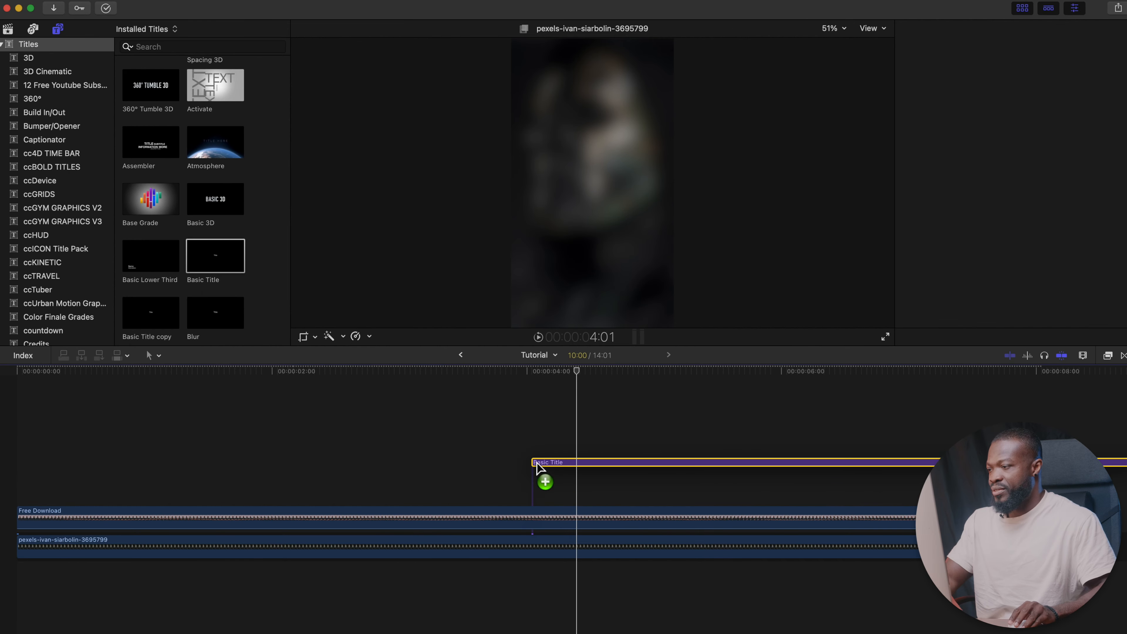
{"action": "left_click_drag", "start_coordinate": [537, 464], "coordinate": [538, 466]}
Move the Basic Title slightly earlier, to just before the 4-second mark, and trim its end to the clips' end at 8:01
{"action": "scroll", "coordinate": [355, 466], "scroll_direction": "right", "scroll_amount": 3}
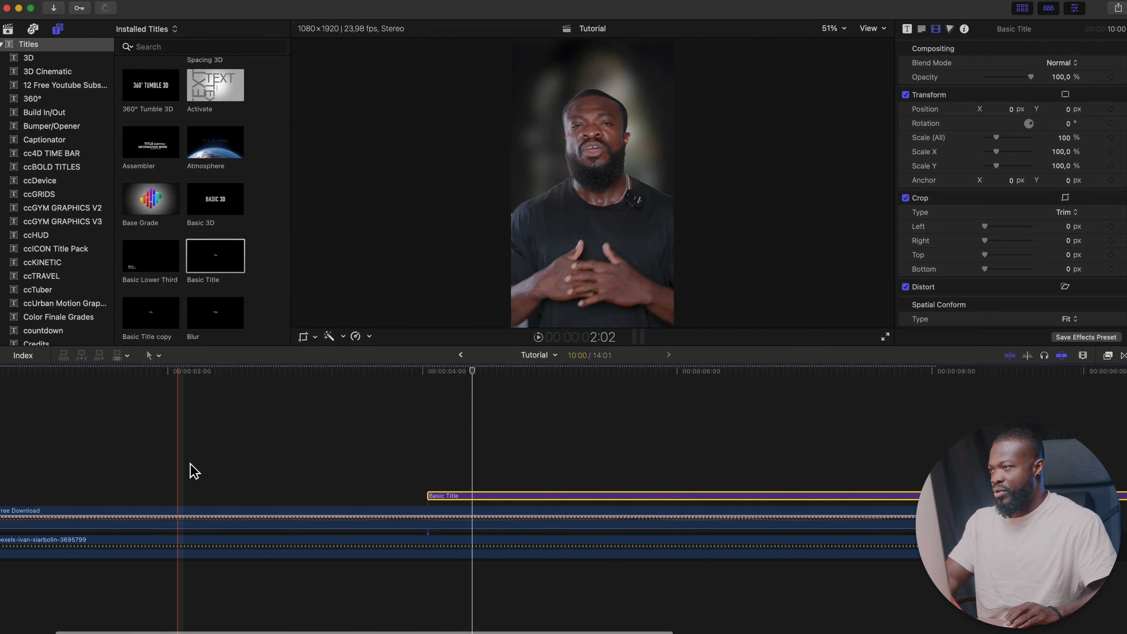
{"action": "left_click", "coordinate": [424, 462]}
{"action": "left_click_drag", "start_coordinate": [475, 496], "coordinate": [465, 497]}
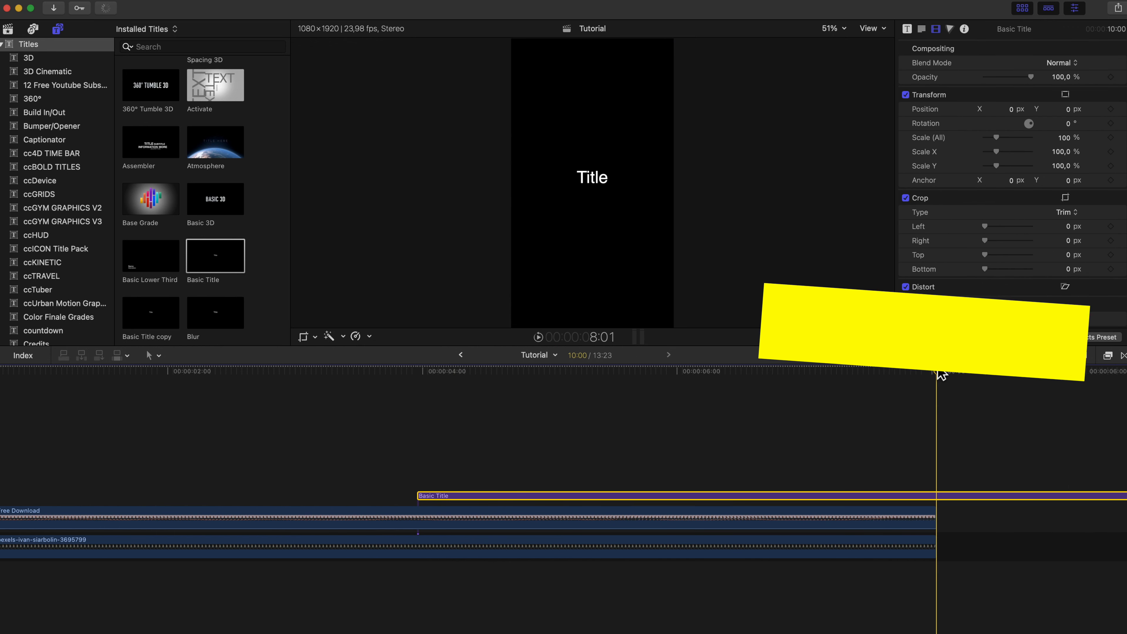
{"action": "key", "text": "alt+bracketright"}
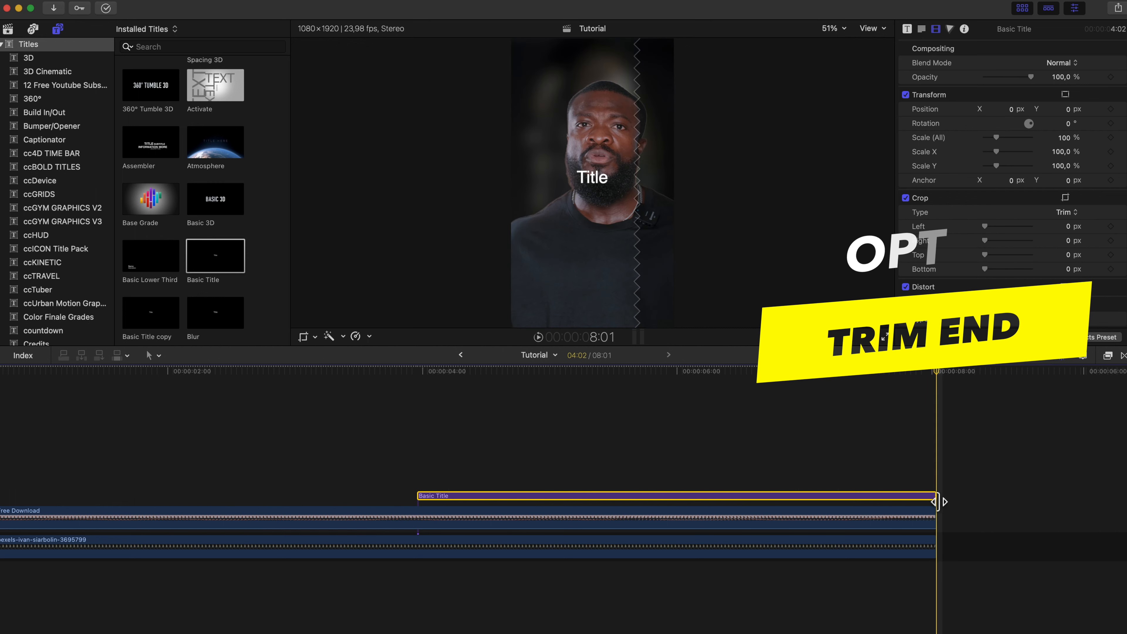
Replace the Basic Title's placeholder text with 2025
{"action": "left_click", "coordinate": [580, 496]}
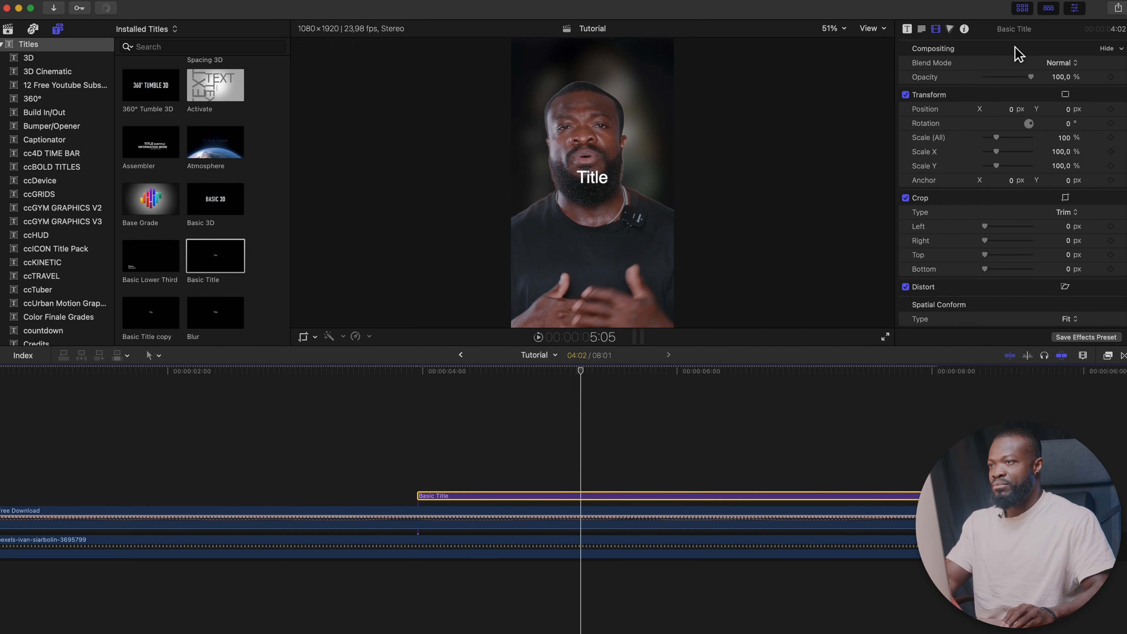
{"action": "left_click", "coordinate": [921, 28]}
{"action": "double_click", "coordinate": [984, 86]}
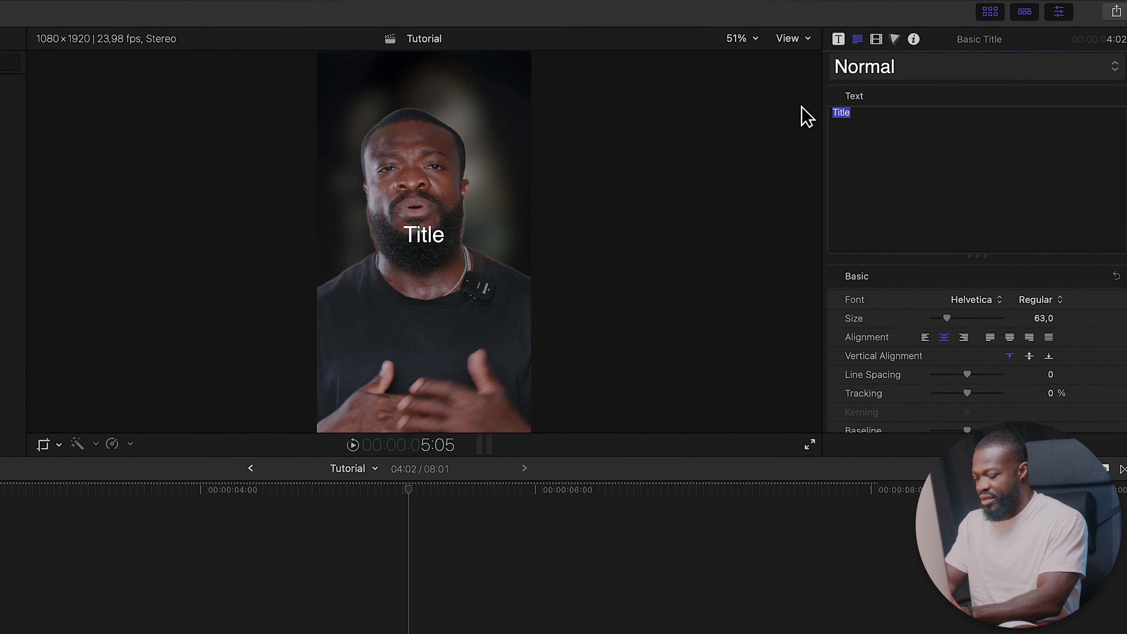
{"action": "type", "text": "2025"}
Set the 2025 title to Korataki Regular at size 43,9 and move it up above the speaker's head
{"action": "left_click", "coordinate": [978, 301]}
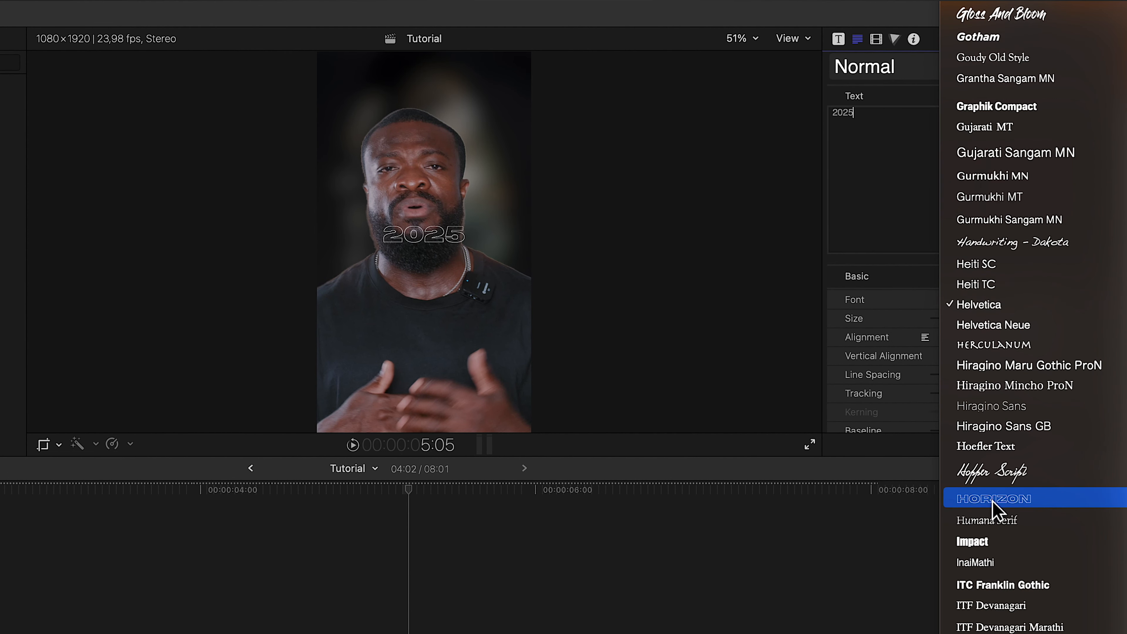
{"action": "scroll", "coordinate": [994, 386], "scroll_direction": "down", "scroll_amount": 12}
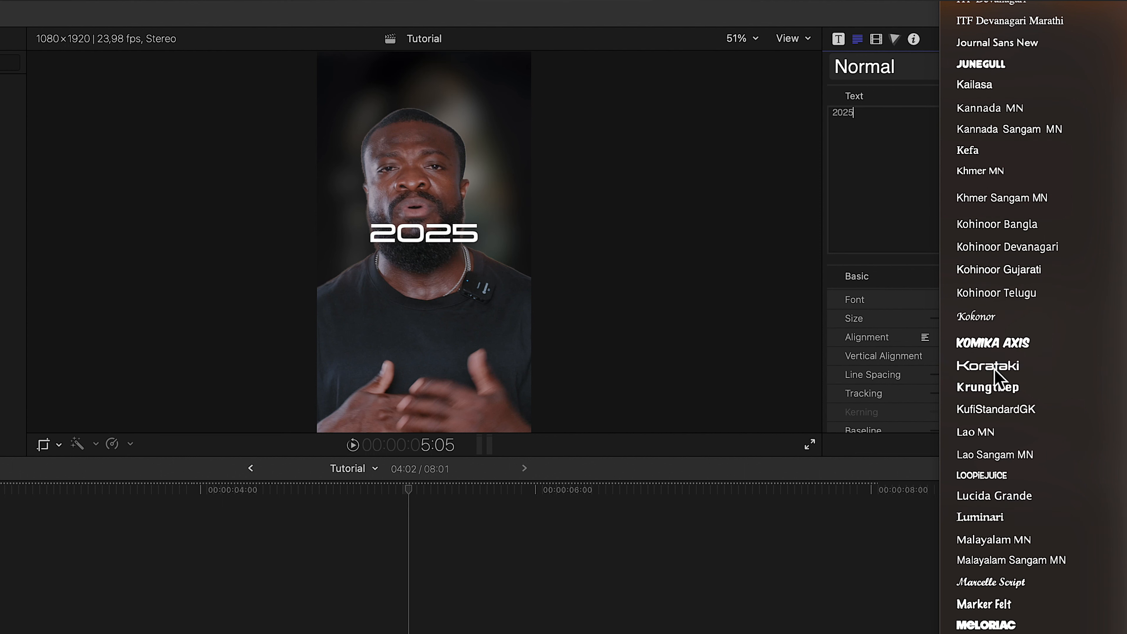
{"action": "left_click", "coordinate": [990, 364]}
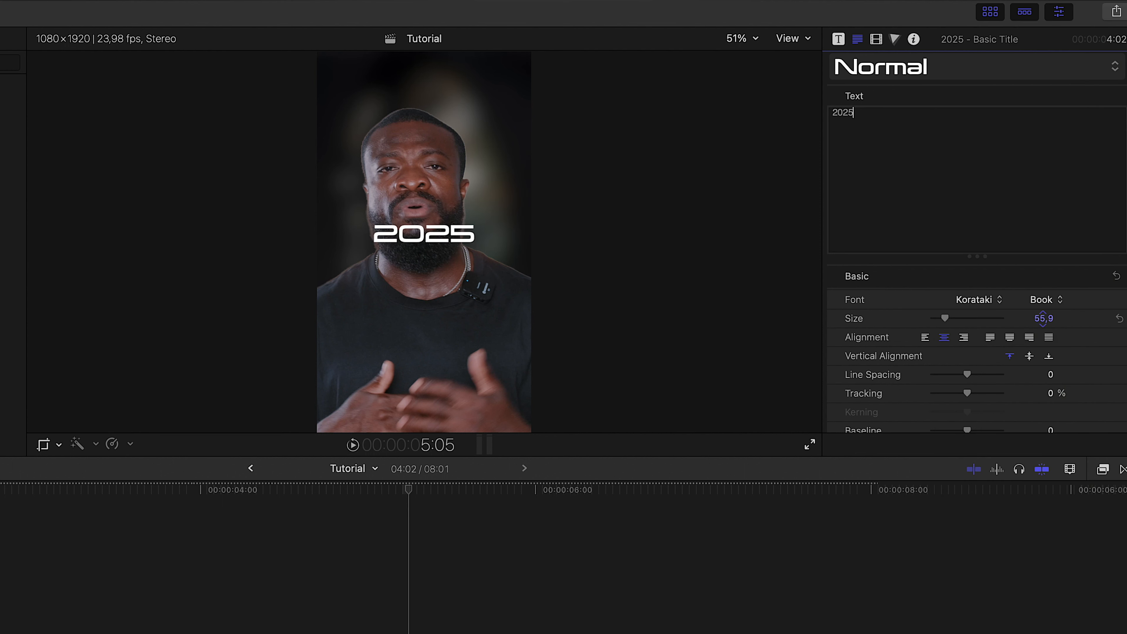
{"action": "left_click", "coordinate": [1046, 300]}
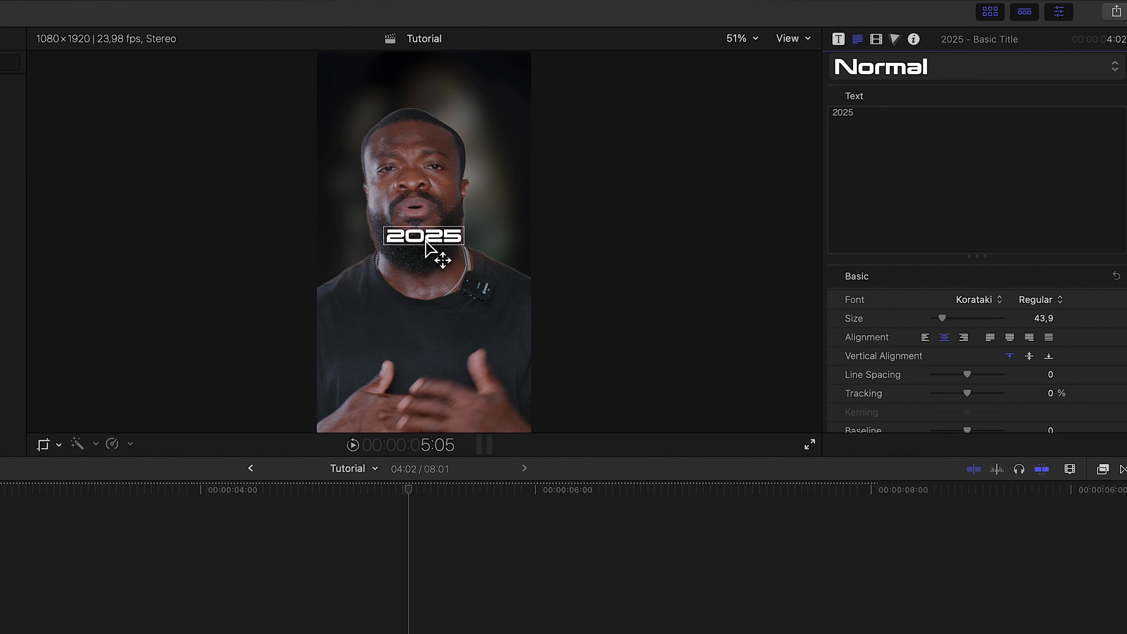
{"action": "left_click_drag", "start_coordinate": [437, 243], "coordinate": [438, 101]}
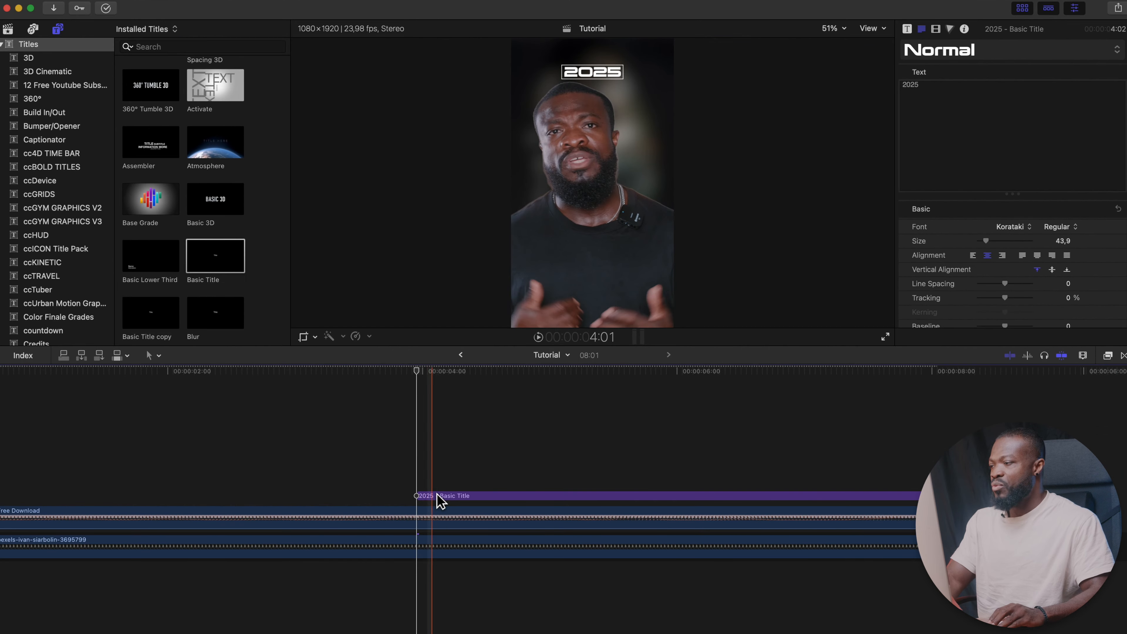
Keyframe the Free Download clip's position at the title's start at 3:23, and lower the clip vertically at 4:09 to sit well below the title
{"action": "left_click", "coordinate": [440, 500]}
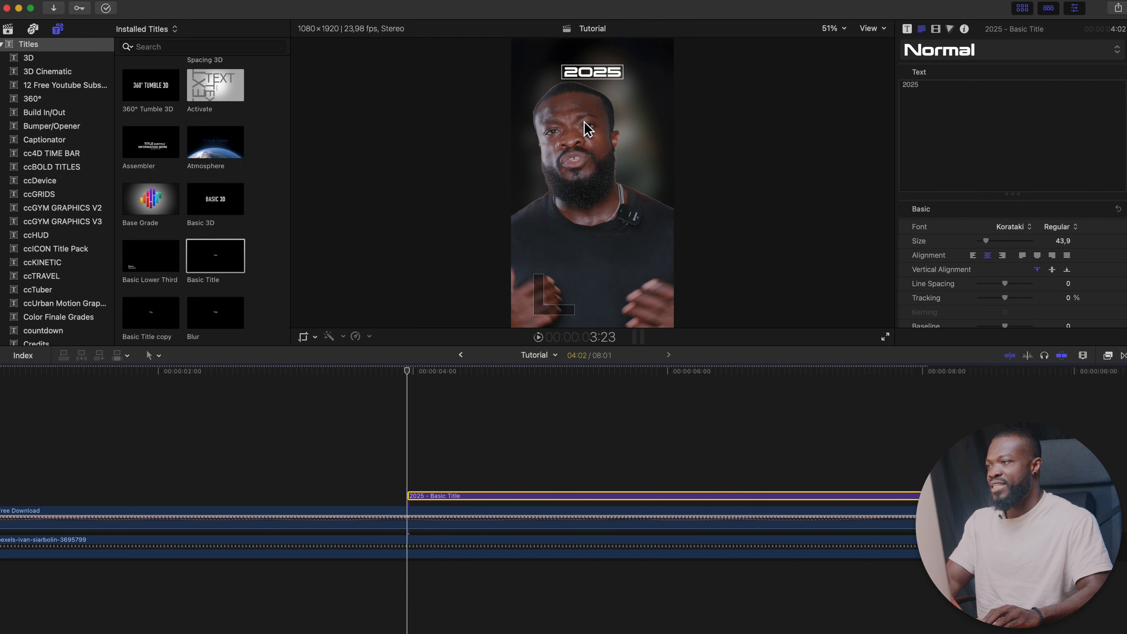
{"action": "scroll", "coordinate": [433, 490], "scroll_direction": "left", "scroll_amount": 2}
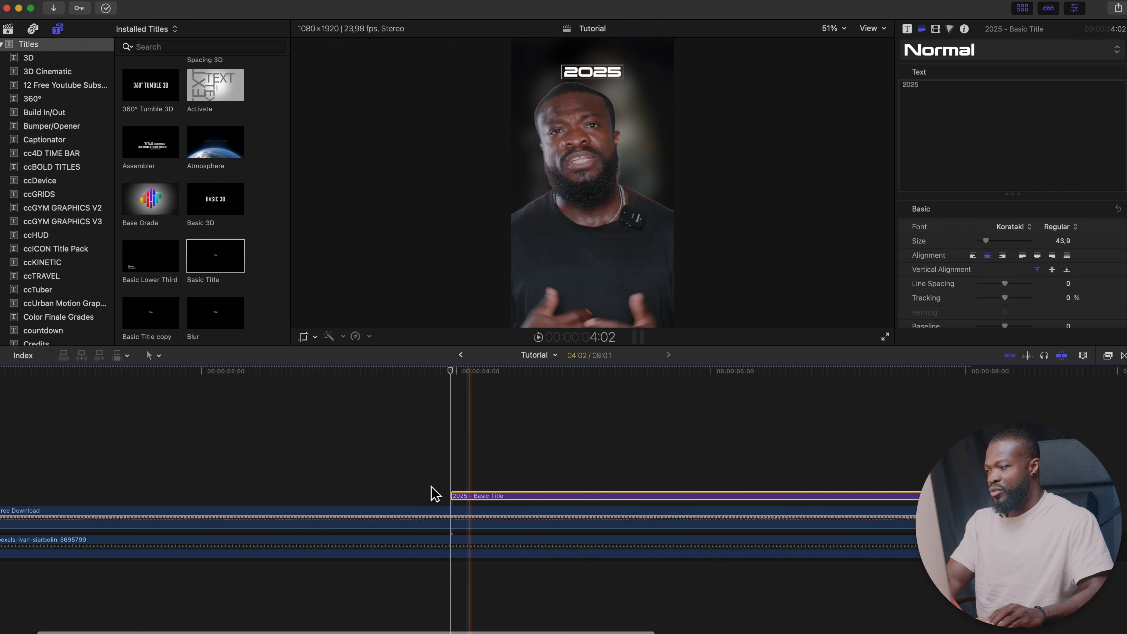
{"action": "left_click", "coordinate": [464, 526]}
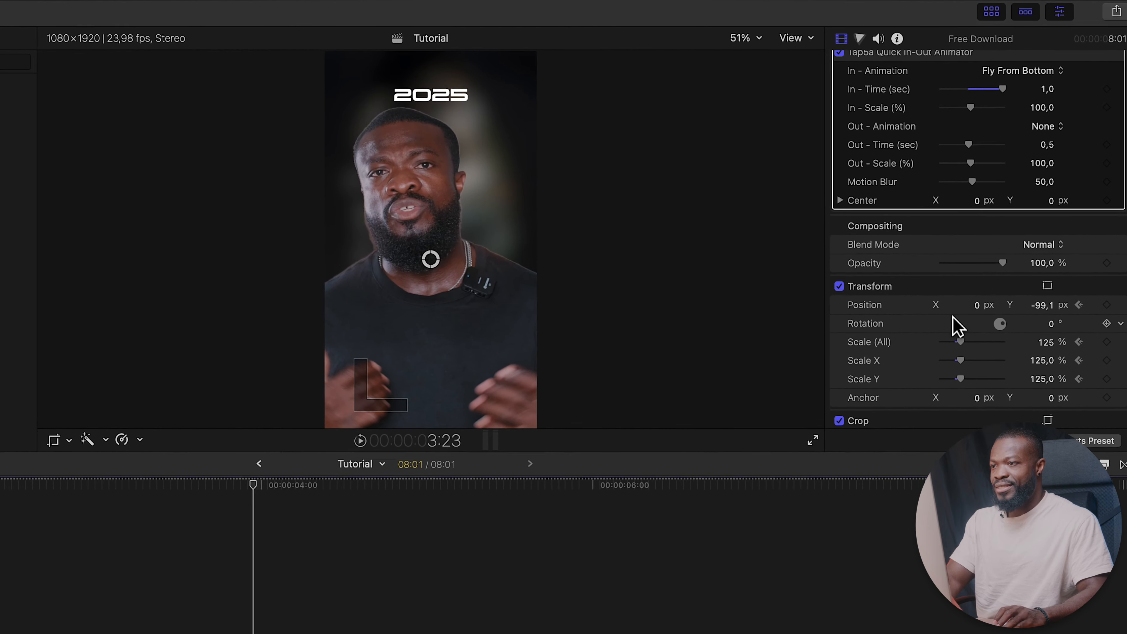
{"action": "left_click", "coordinate": [1106, 310]}
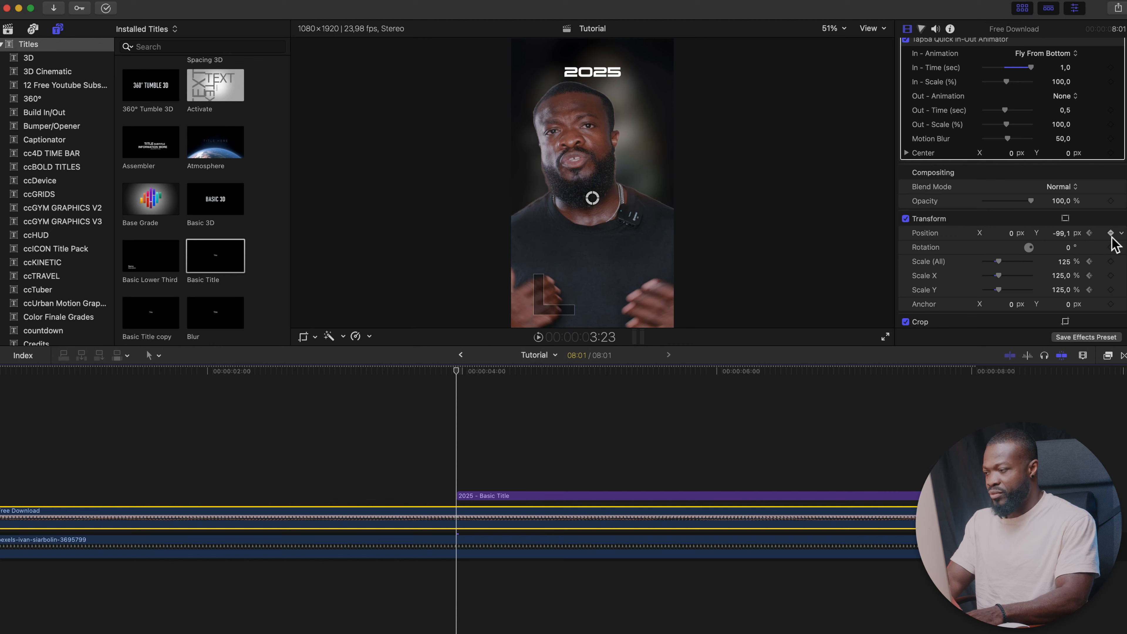
{"action": "key", "text": "space"}
{"action": "left_click", "coordinate": [1111, 232]}
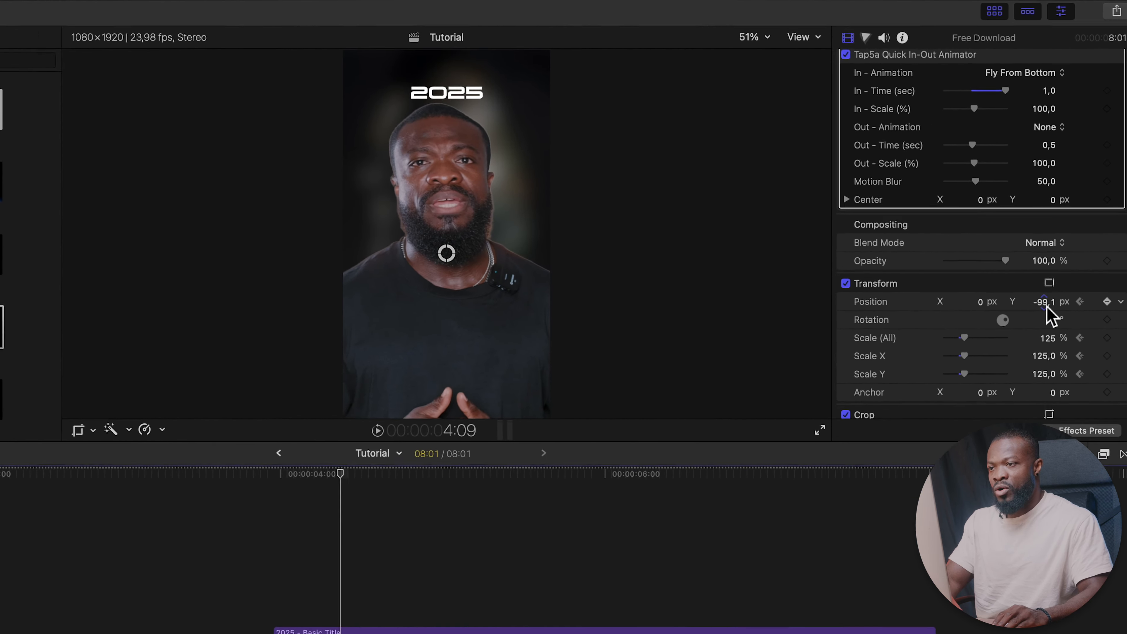
{"action": "left_click", "coordinate": [1046, 306]}
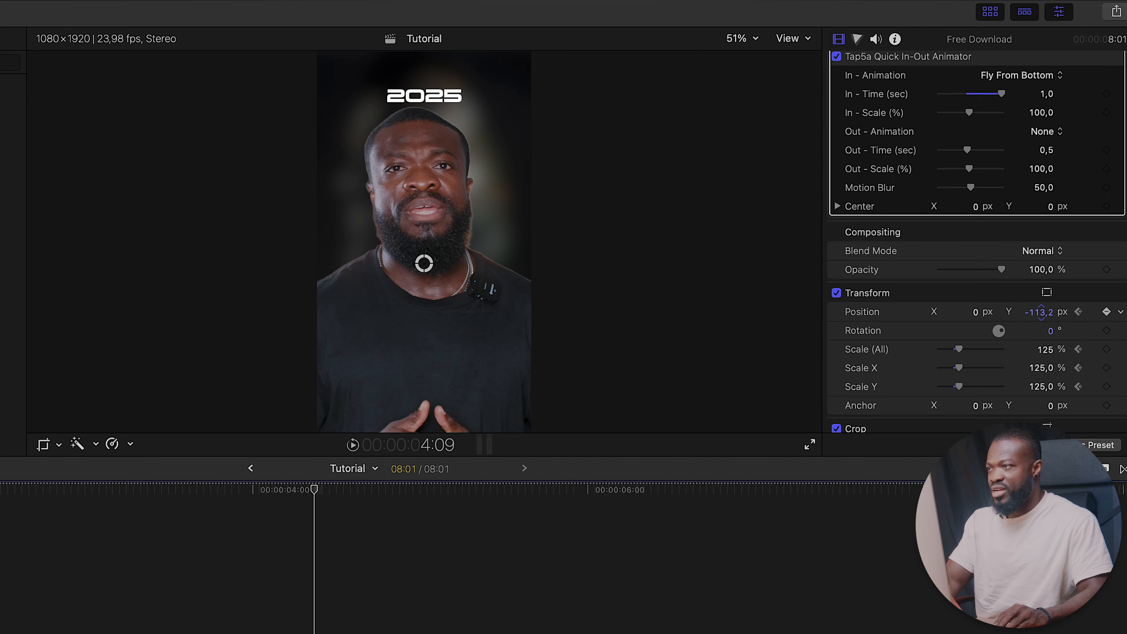
{"action": "left_click_drag", "start_coordinate": [1041, 312], "coordinate": [1042, 390]}
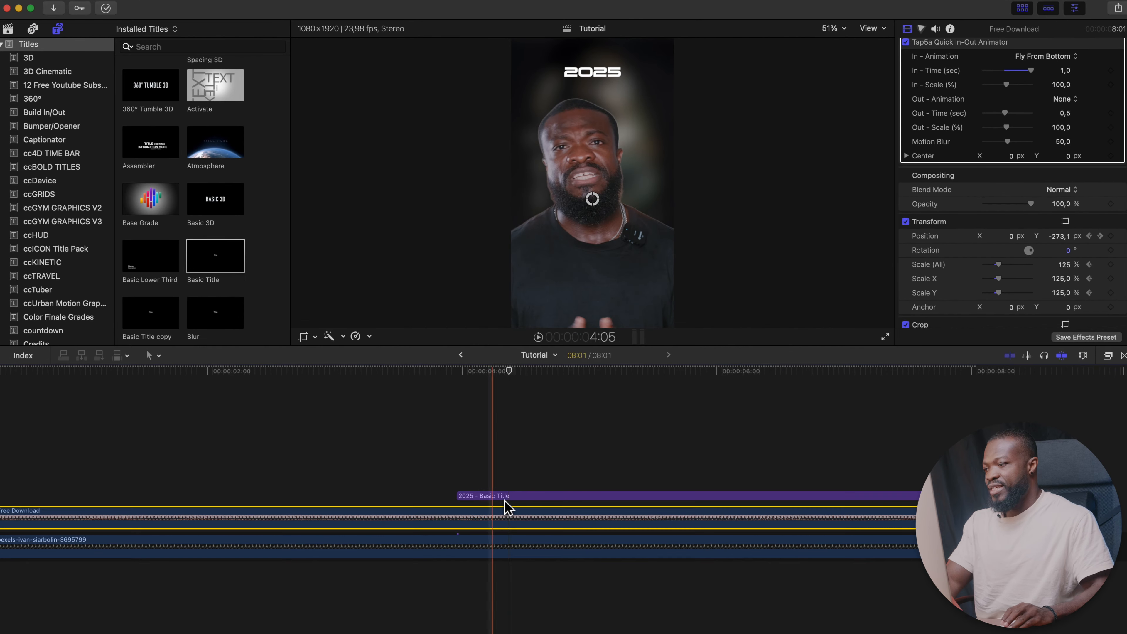
Apply the Tap5a Quick In-Out Animator effect to the 2025 title
{"action": "left_click", "coordinate": [508, 506]}
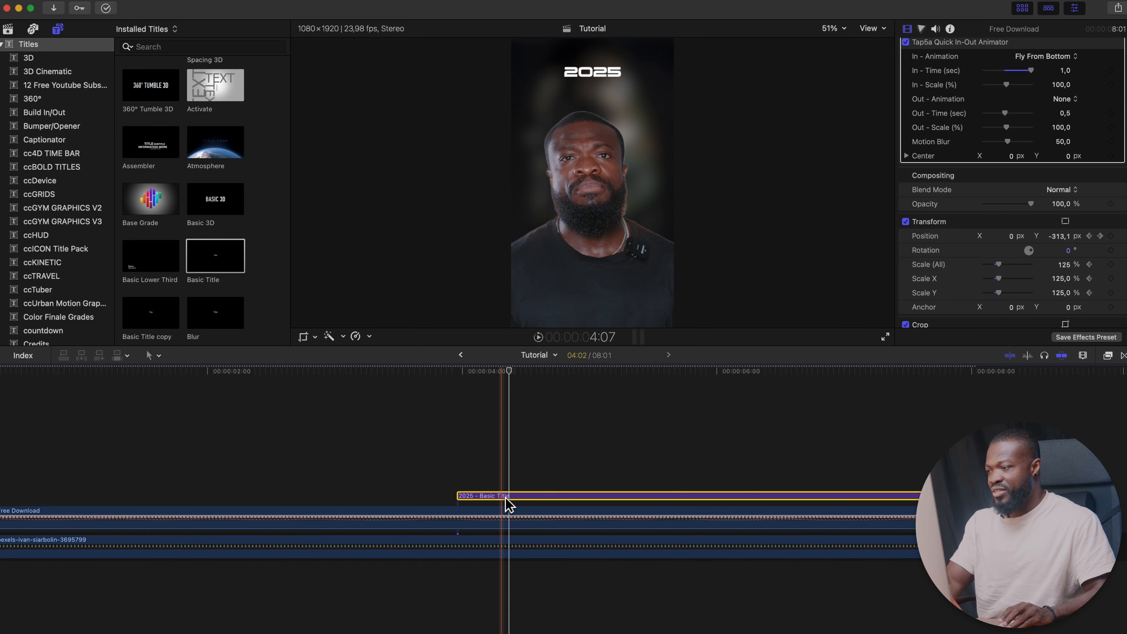
{"action": "left_click", "coordinate": [510, 495]}
{"action": "left_click", "coordinate": [1108, 354]}
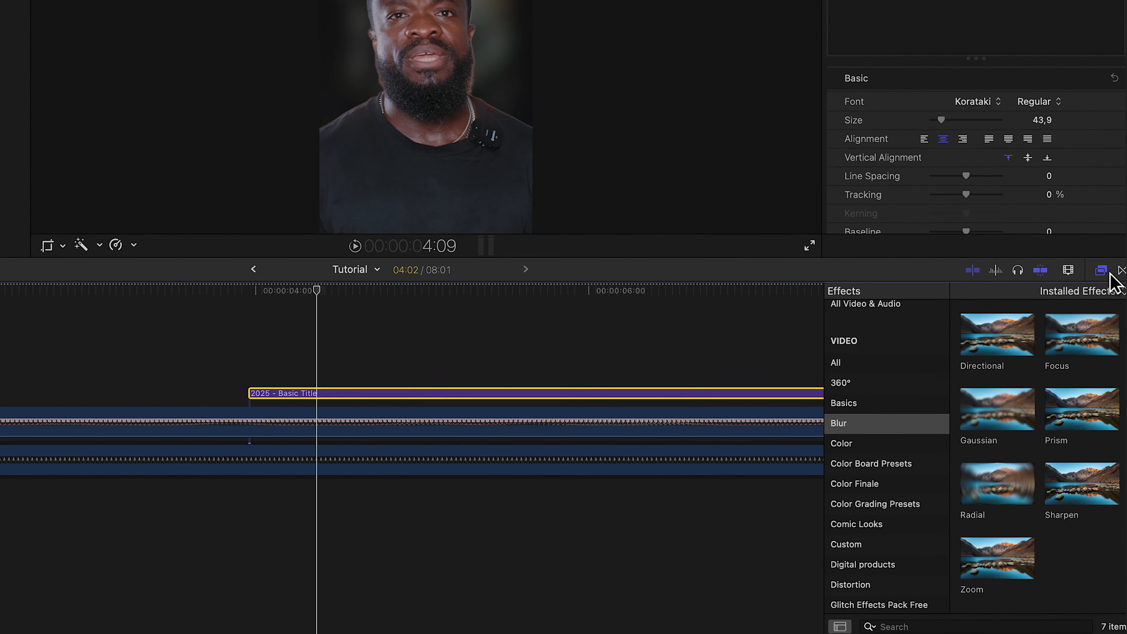
{"action": "scroll", "coordinate": [947, 505], "scroll_direction": "down", "scroll_amount": 2}
{"action": "scroll", "coordinate": [890, 466], "scroll_direction": "down", "scroll_amount": 10}
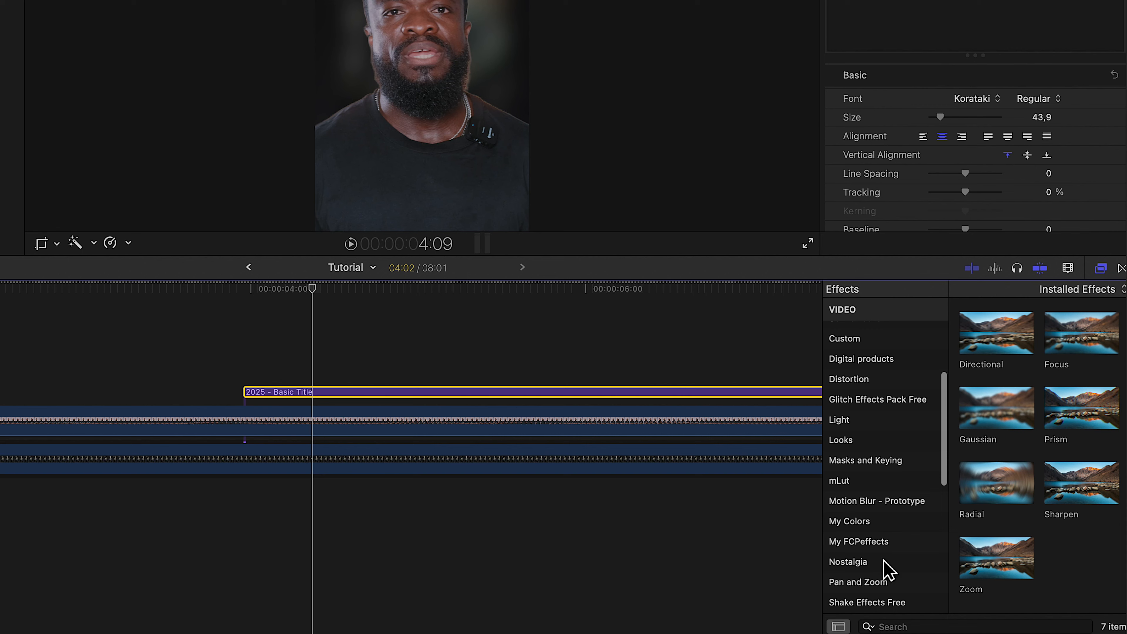
{"action": "left_click", "coordinate": [881, 538]}
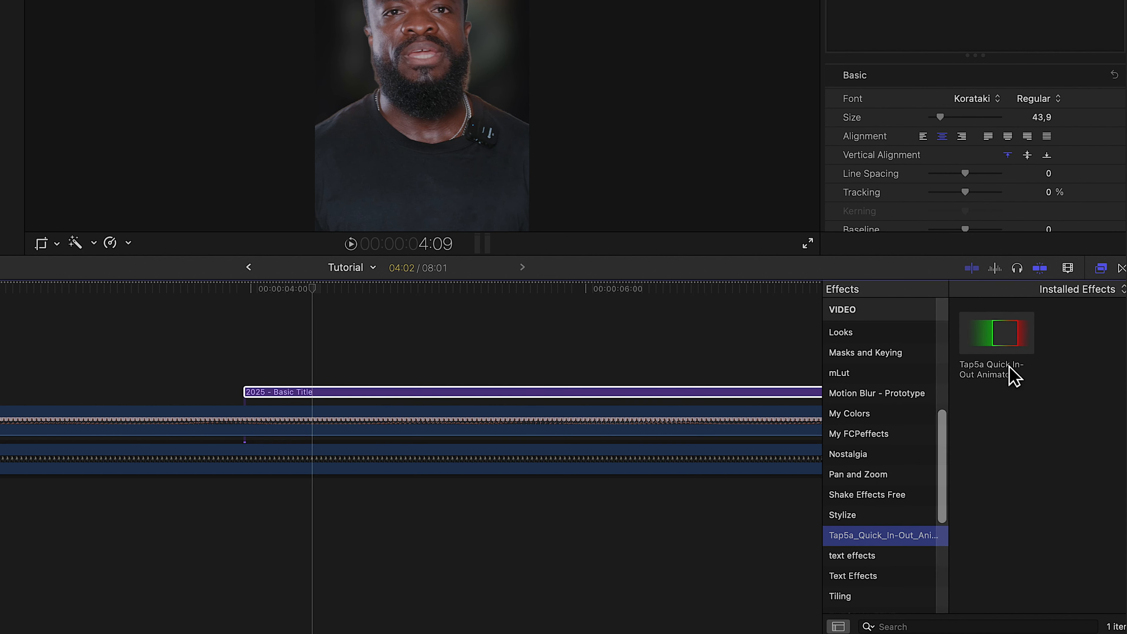
{"action": "left_click_drag", "start_coordinate": [1012, 362], "coordinate": [384, 393]}
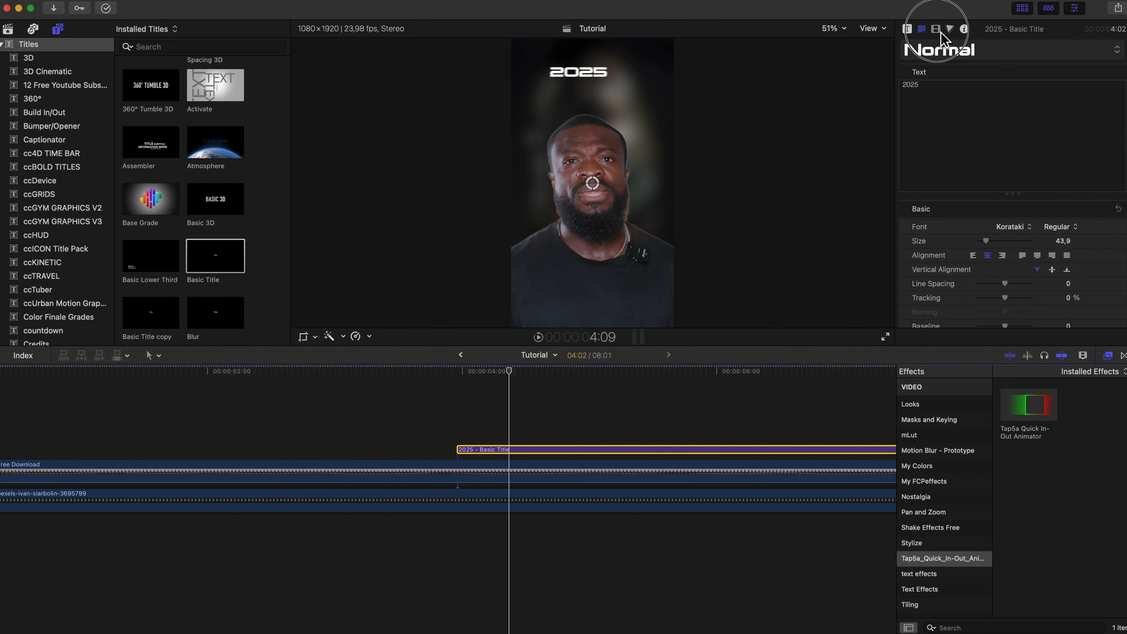
Set the 2025 title's In - Animation to Fly From Bottom and its Out - Animation to None
{"action": "left_click", "coordinate": [940, 32]}
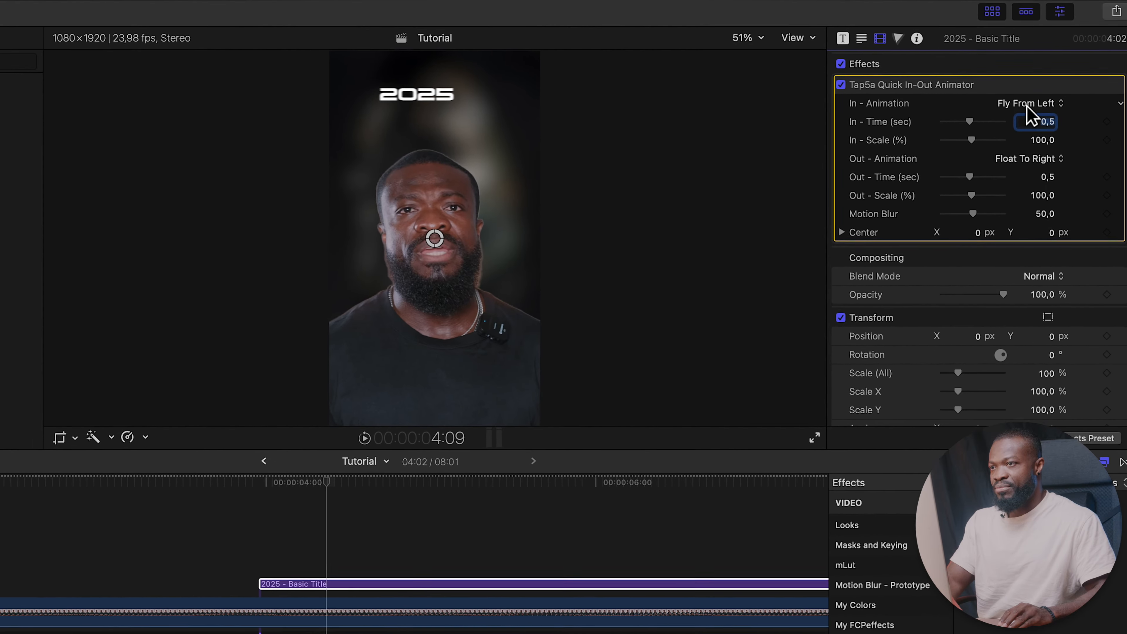
{"action": "left_click", "coordinate": [1059, 79]}
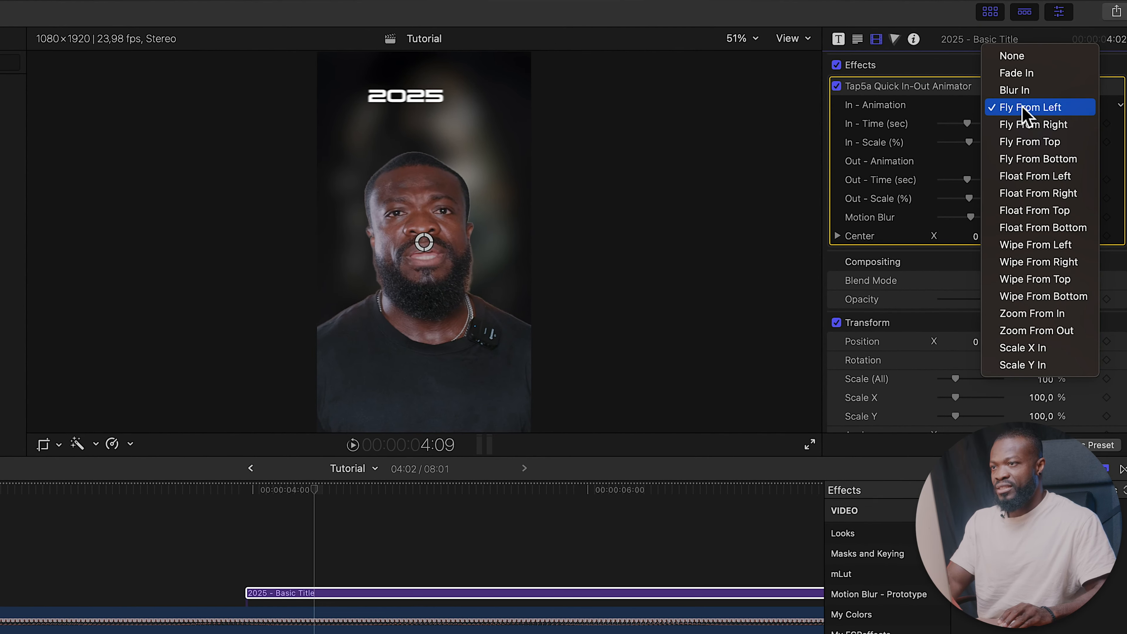
{"action": "left_click", "coordinate": [1044, 160]}
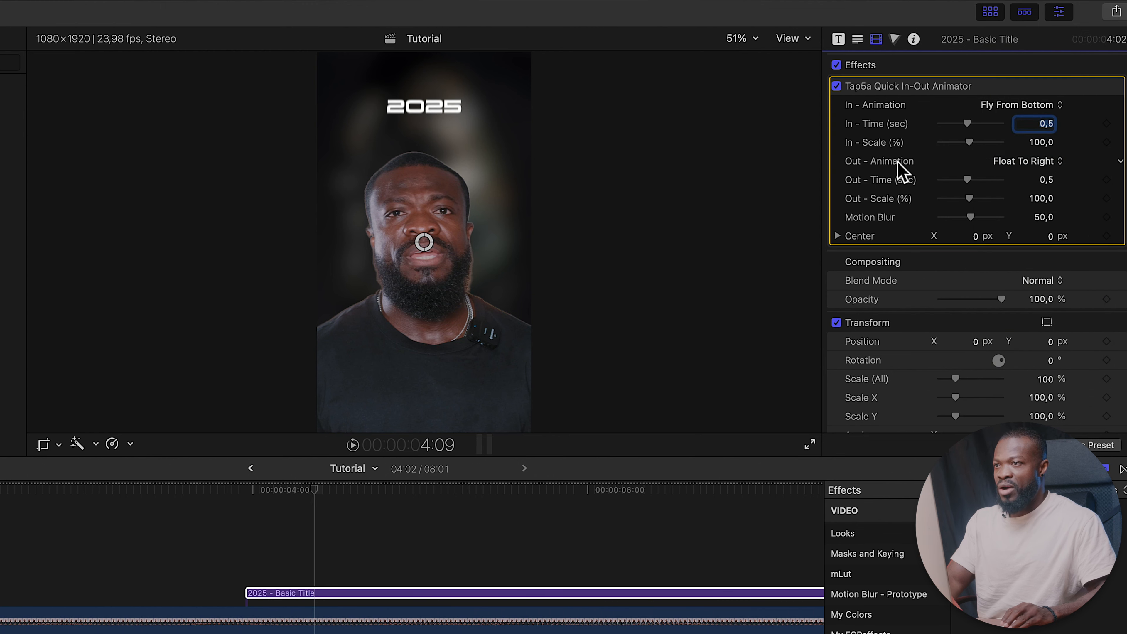
{"action": "left_click", "coordinate": [1023, 162]}
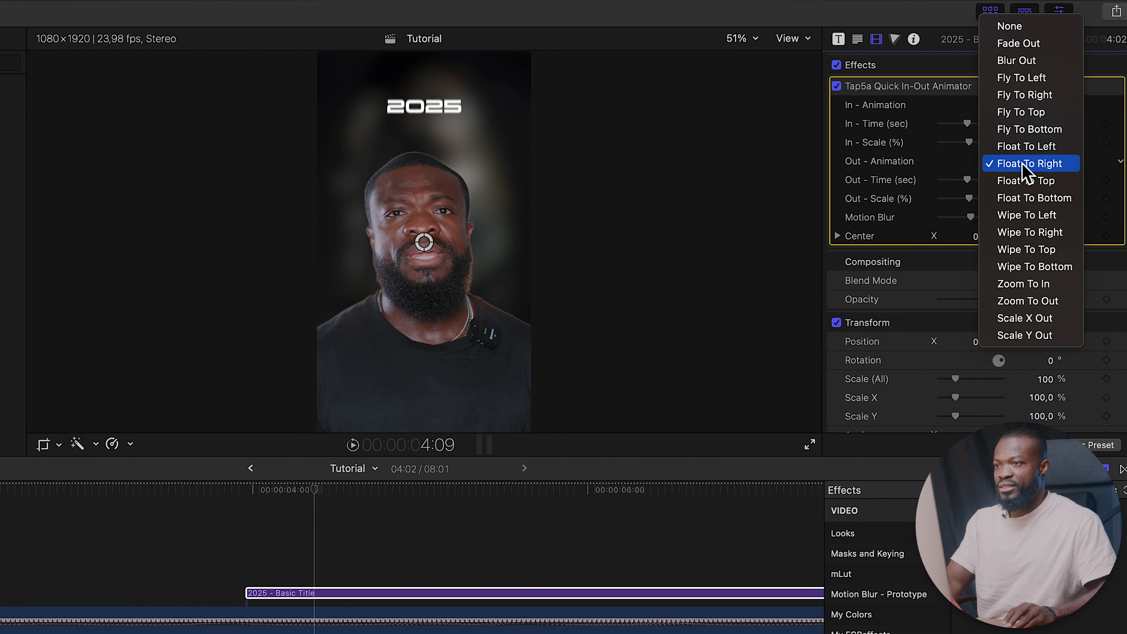
{"action": "left_click", "coordinate": [1017, 30]}
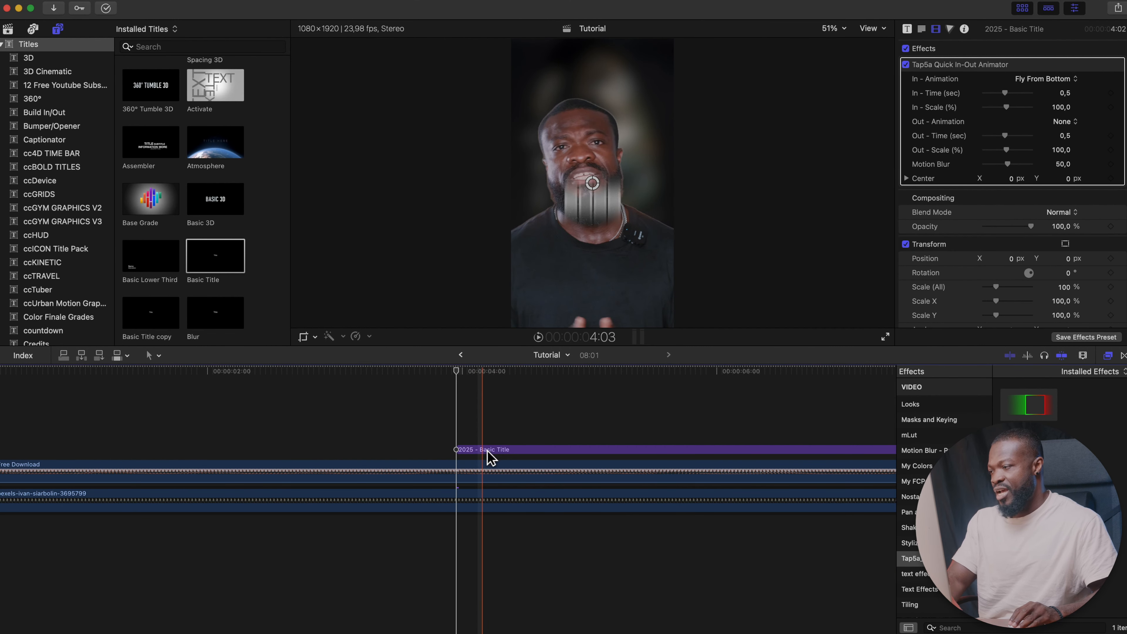
Move the 2025 title beneath the Free Download clip, keeping its start time, and preview it rising from behind the speaker
{"action": "left_click_drag", "start_coordinate": [487, 449], "coordinate": [468, 477]}
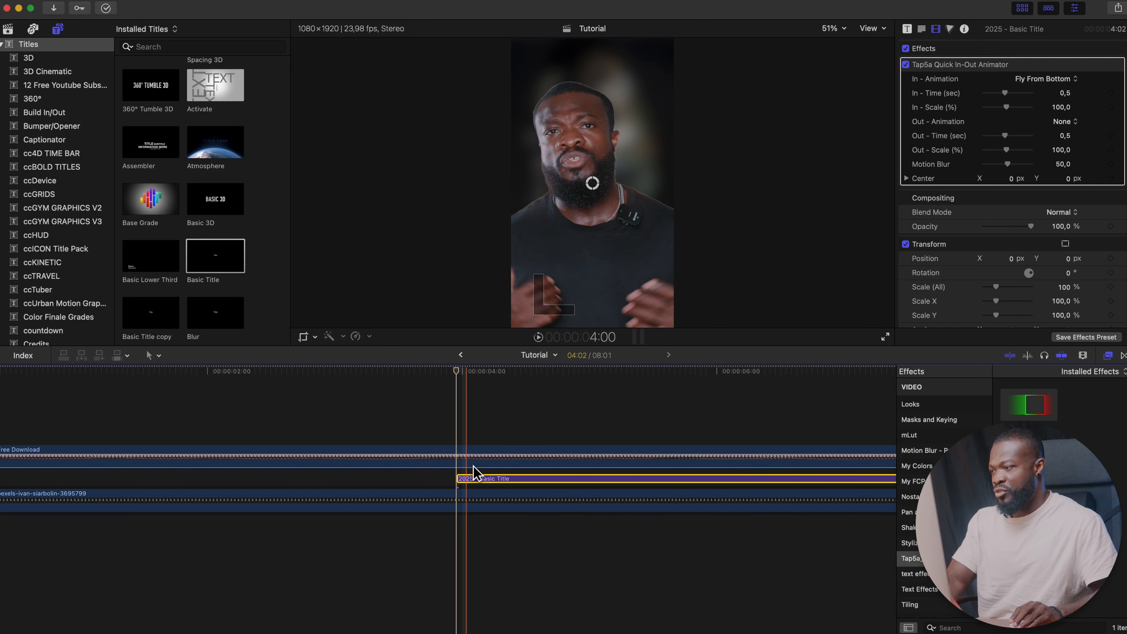
{"action": "left_click", "coordinate": [419, 431]}
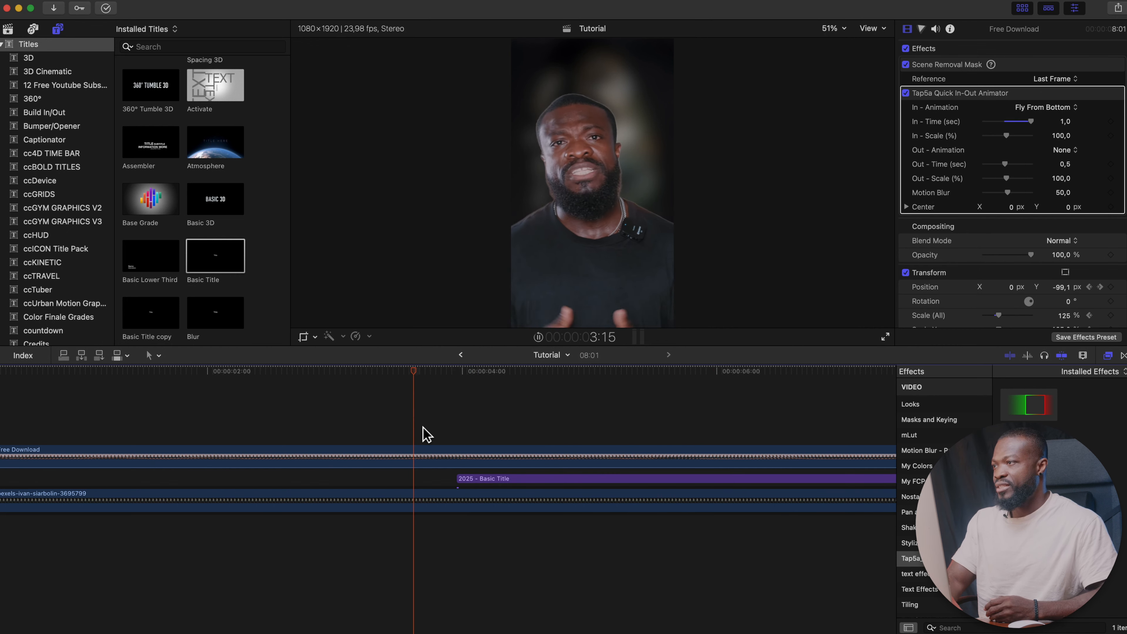